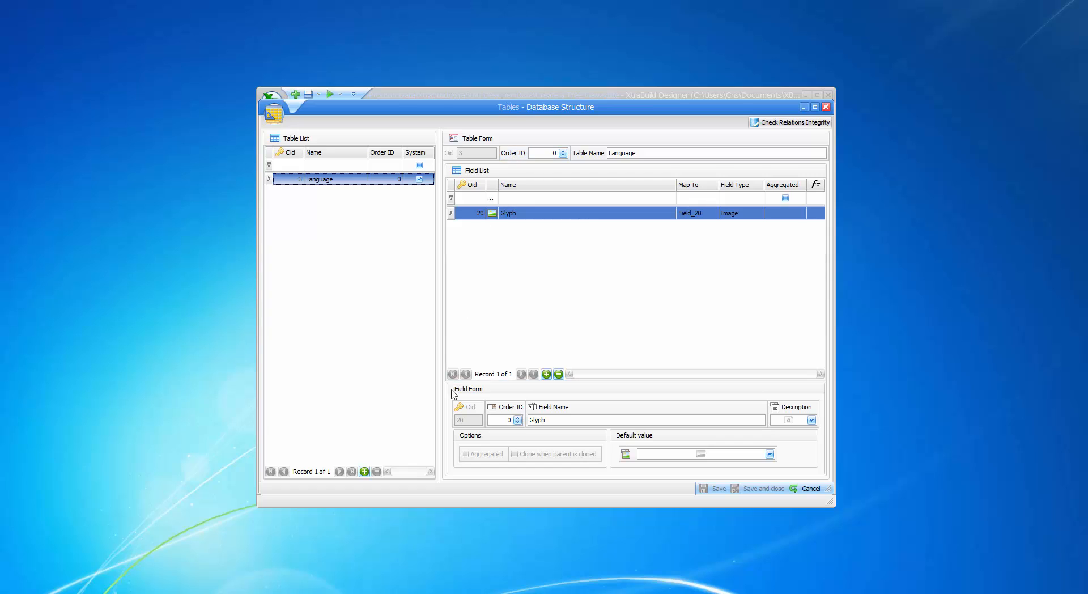
Step: Add a table named Tree Structure Table to the database structure, then save and close the table editor
{"action": "left_click", "coordinate": [377, 471]}
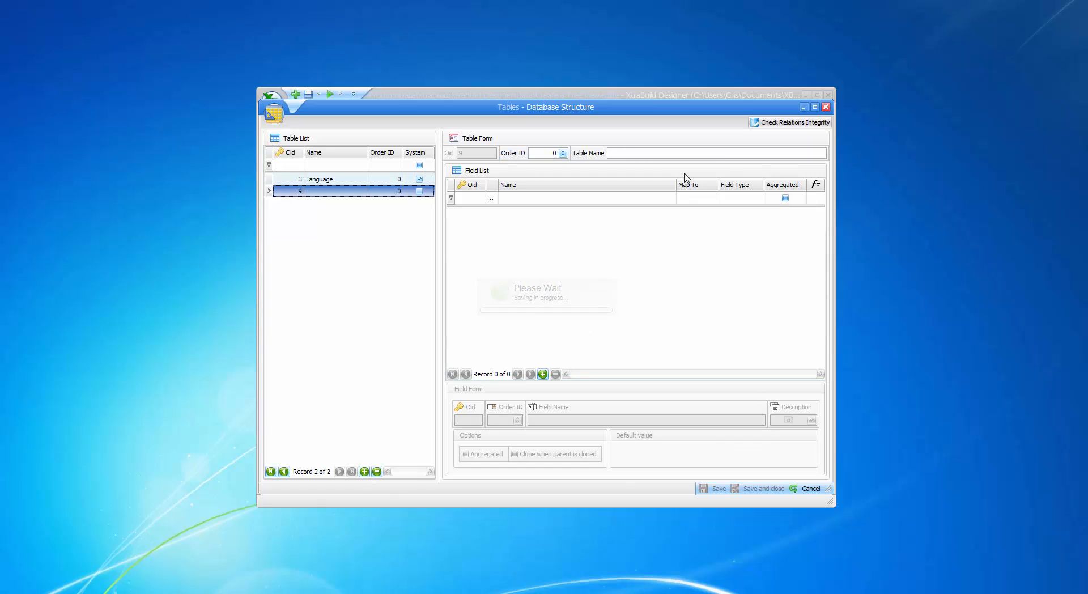
{"action": "left_click", "coordinate": [631, 152]}
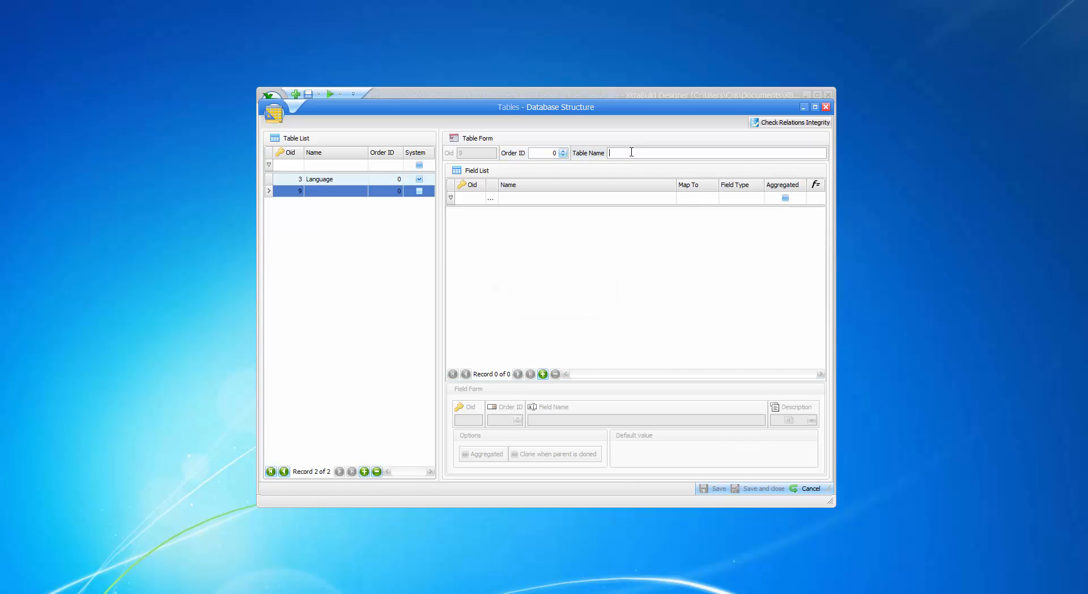
{"action": "type", "text": "Tree Structure Table"}
{"action": "key", "text": "ctrl+a"}
{"action": "left_click", "coordinate": [364, 257]}
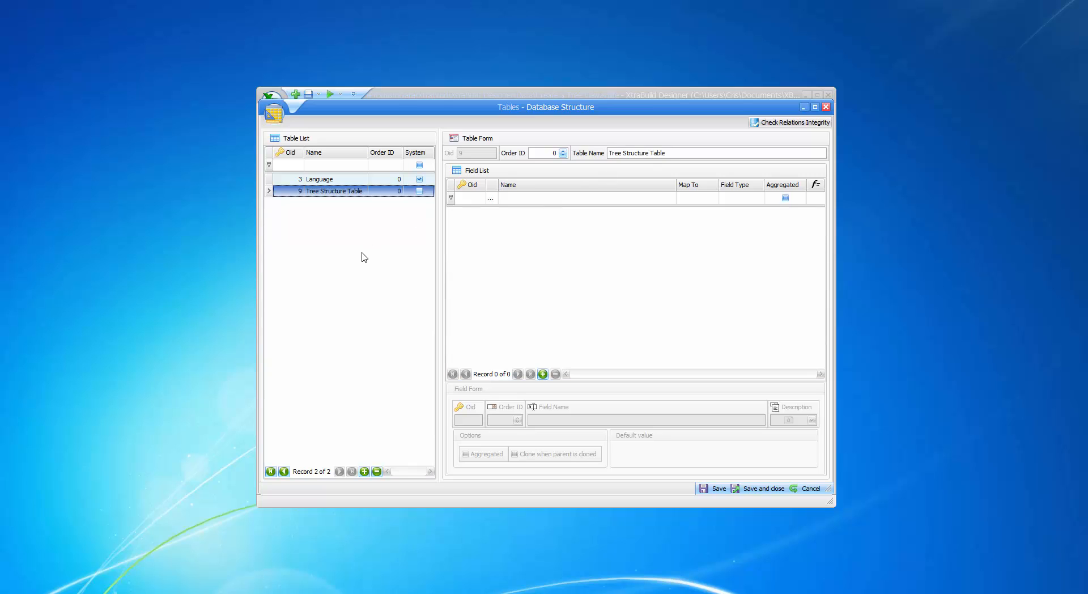
{"action": "left_click", "coordinate": [760, 490]}
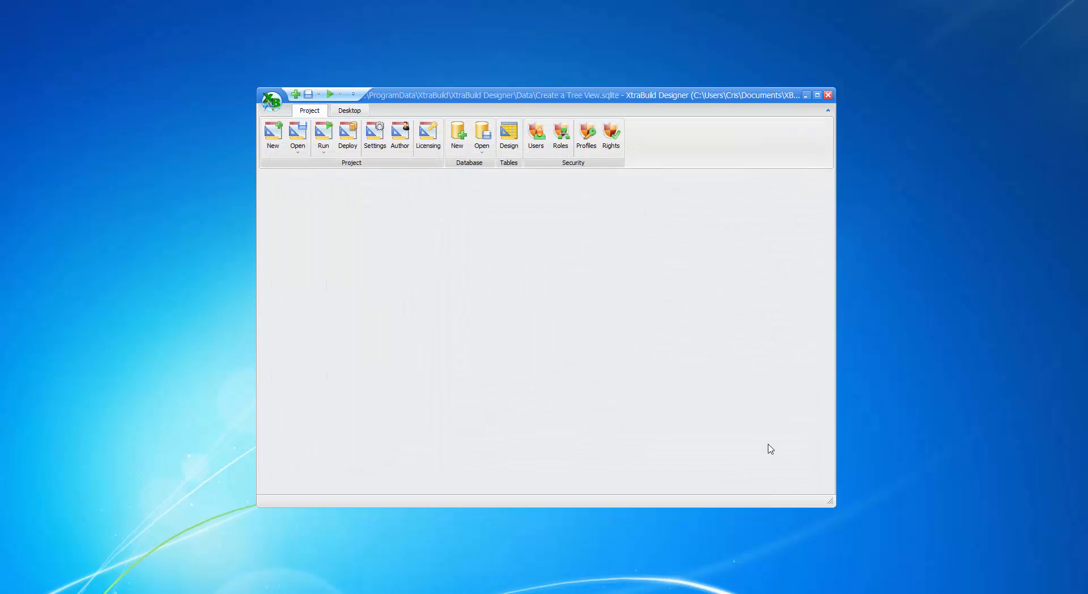
Step: Create a new tree view in the Tree View Manager based on the Tree Structure Table
{"action": "left_click", "coordinate": [348, 112]}
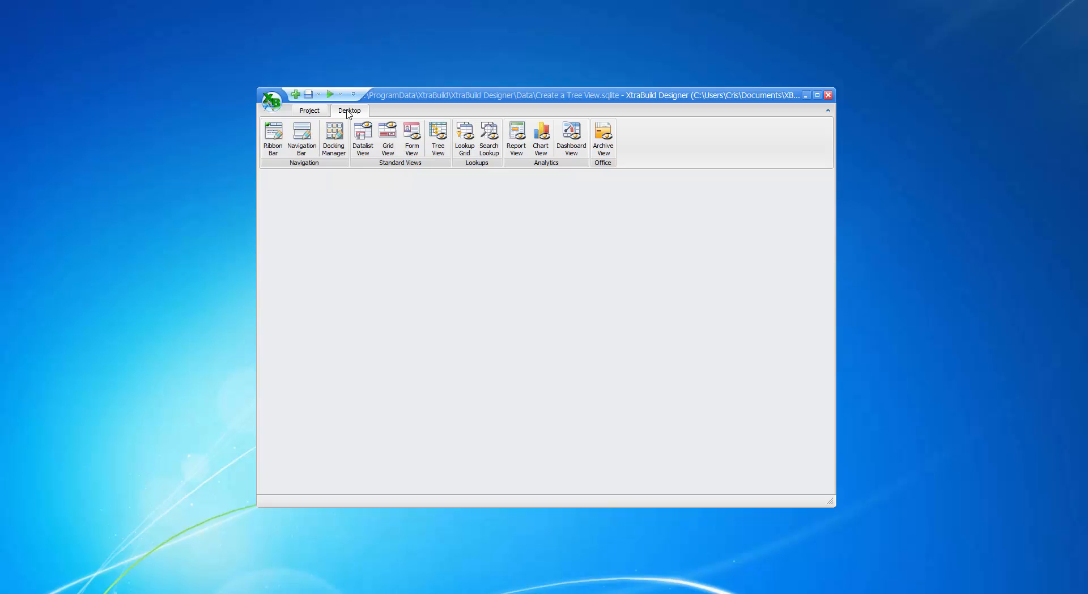
{"action": "left_click", "coordinate": [439, 149]}
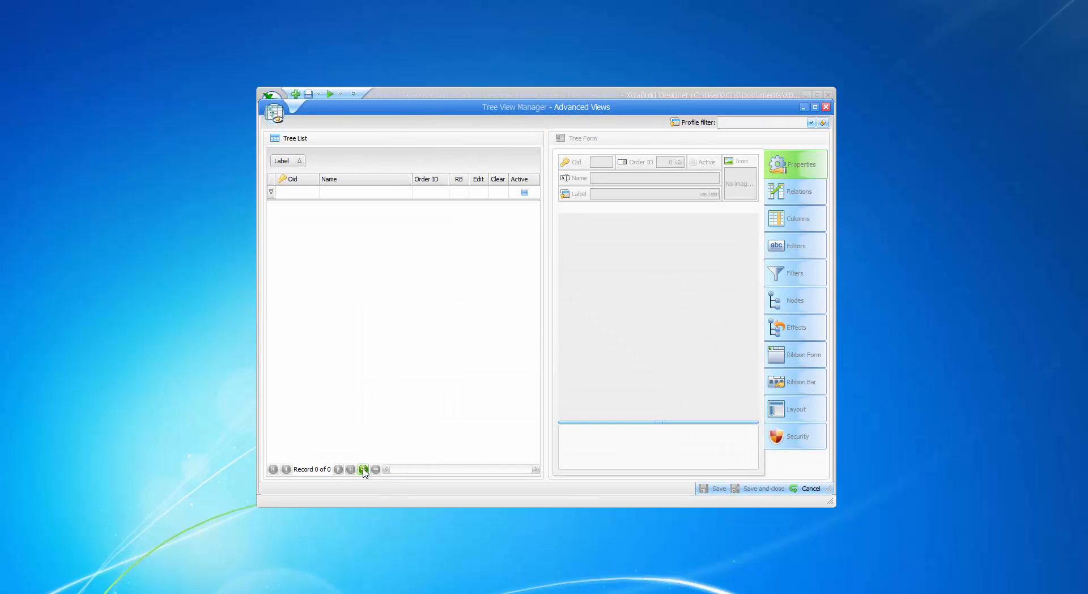
{"action": "left_click", "coordinate": [364, 470]}
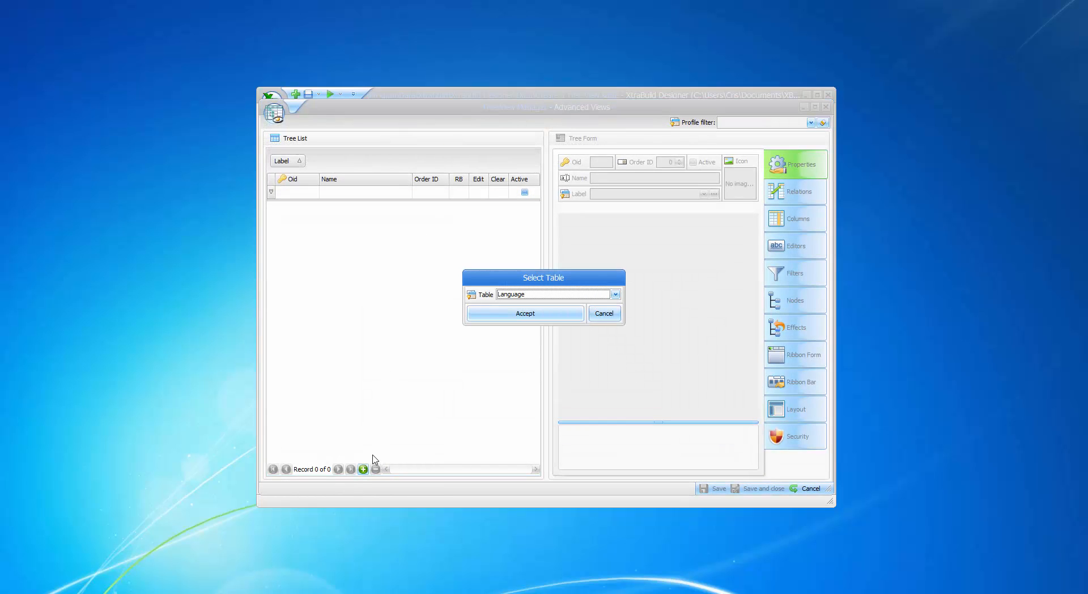
{"action": "left_click", "coordinate": [617, 295]}
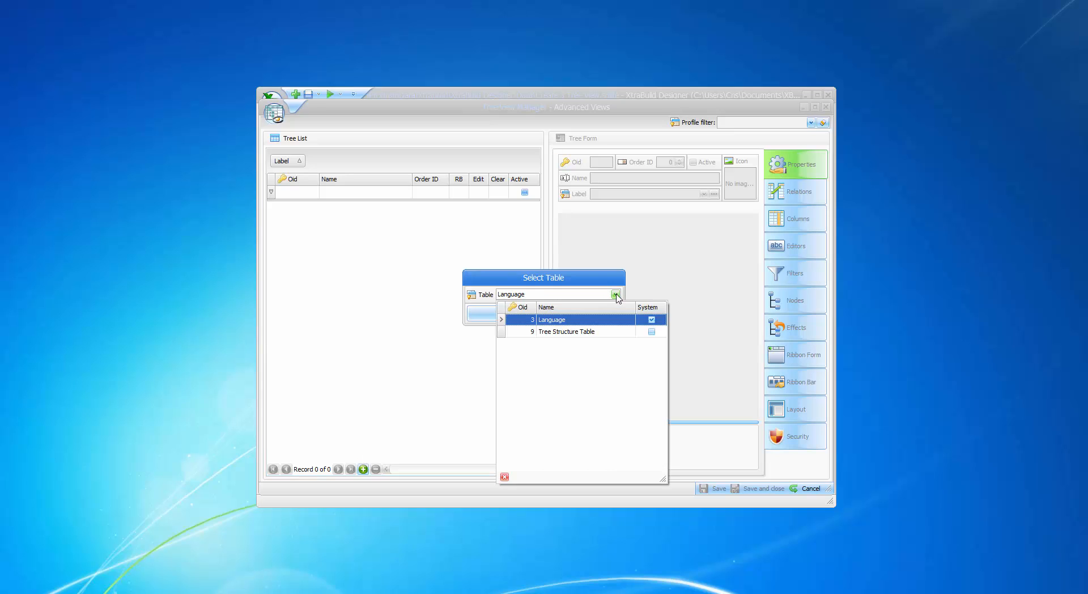
{"action": "left_click", "coordinate": [572, 337]}
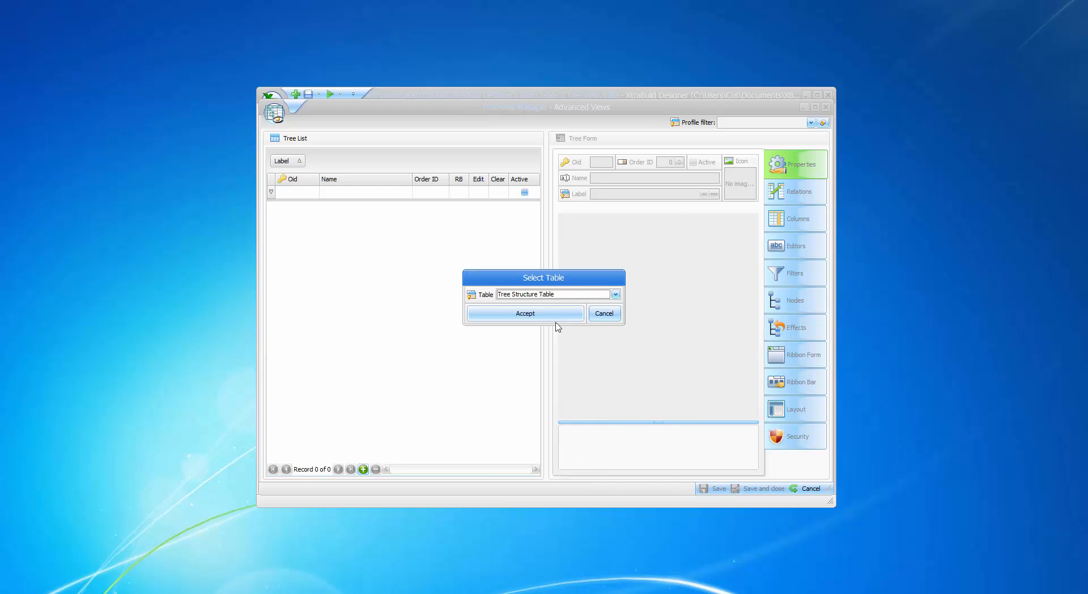
{"action": "left_click", "coordinate": [518, 315]}
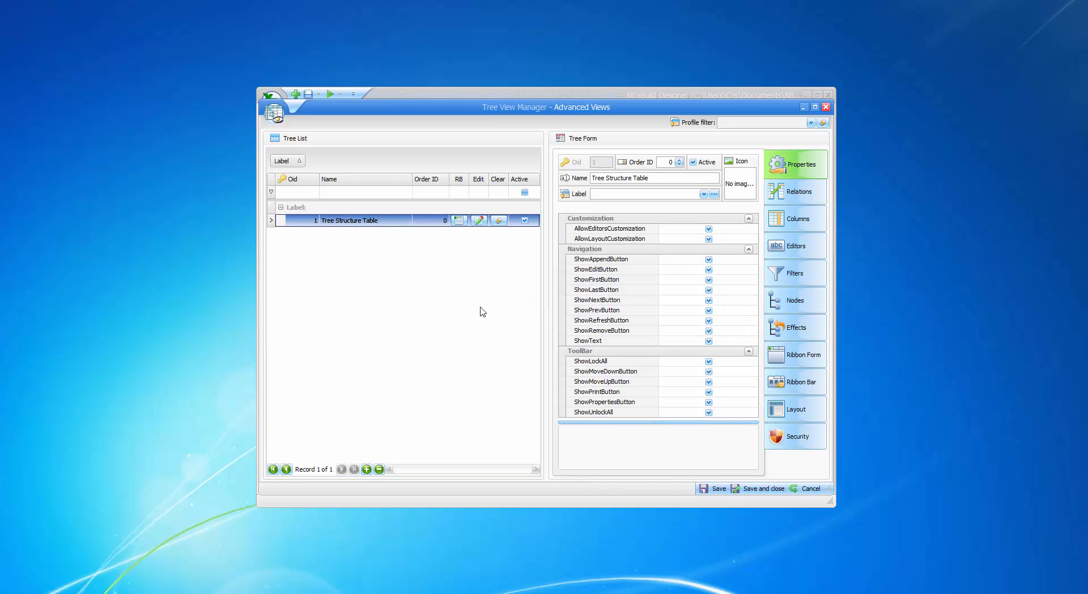
Step: Open the tree view for editing and customize its form layout with the Oid, Name and Node Type fields stacked vertically
{"action": "left_click", "coordinate": [479, 222]}
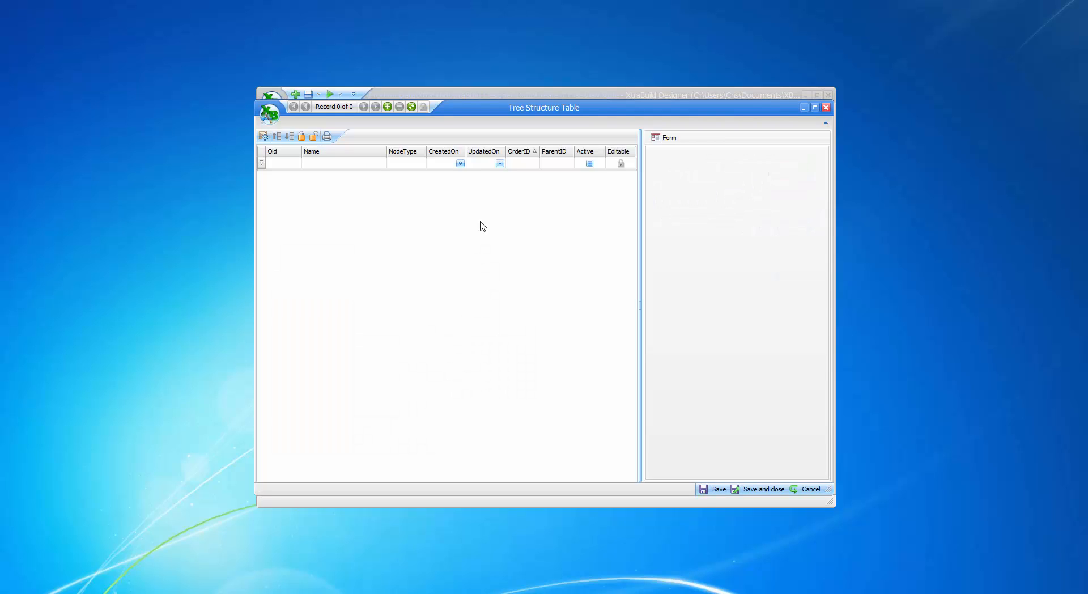
{"action": "right_click", "coordinate": [712, 211]}
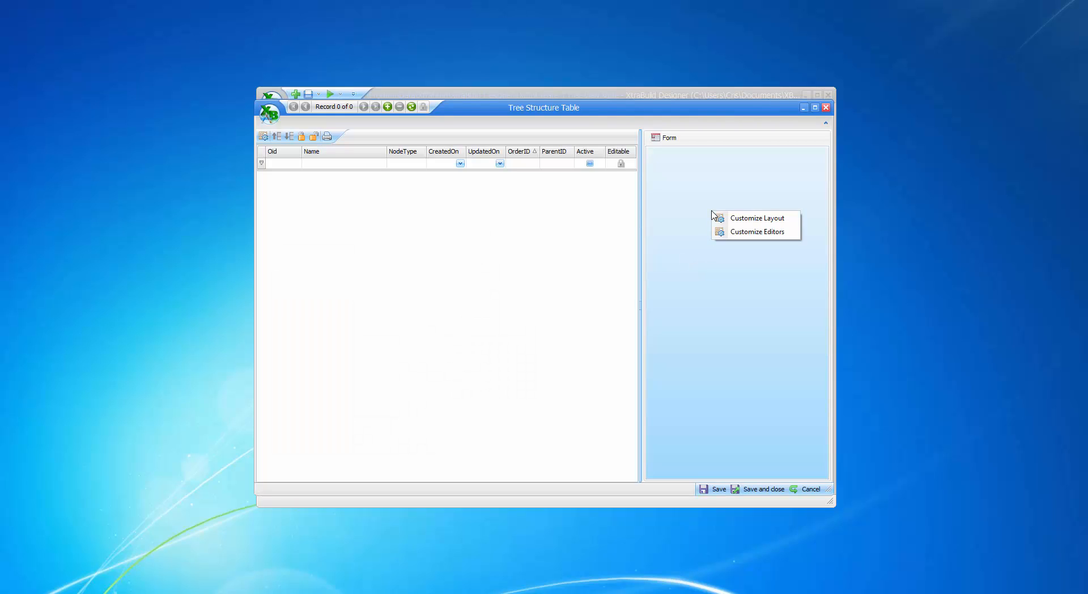
{"action": "left_click", "coordinate": [752, 219]}
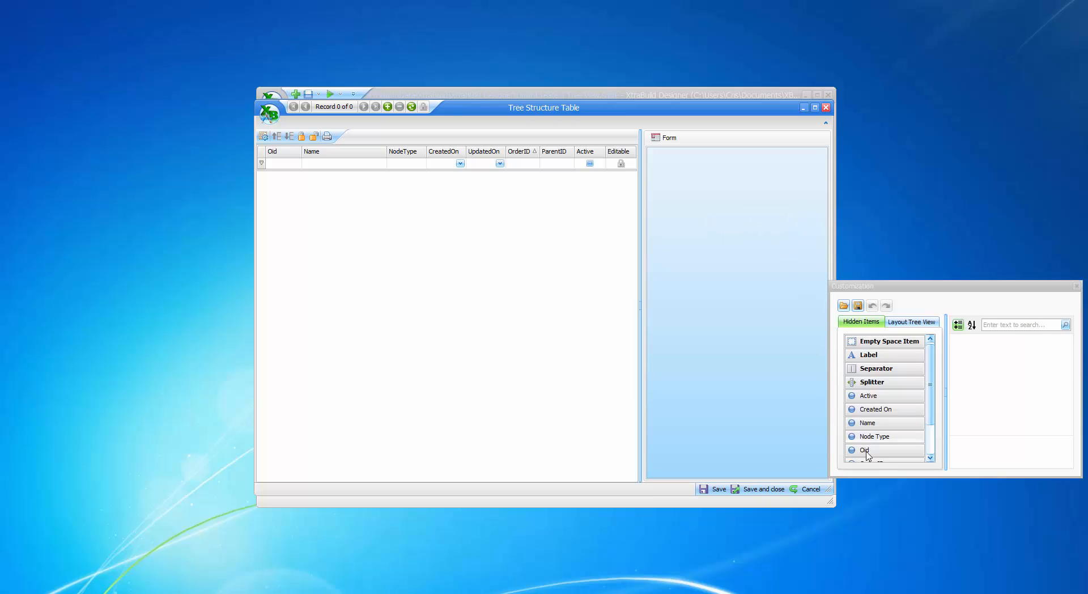
{"action": "left_click_drag", "start_coordinate": [878, 453], "coordinate": [708, 162]}
{"action": "left_click_drag", "start_coordinate": [884, 424], "coordinate": [721, 202]}
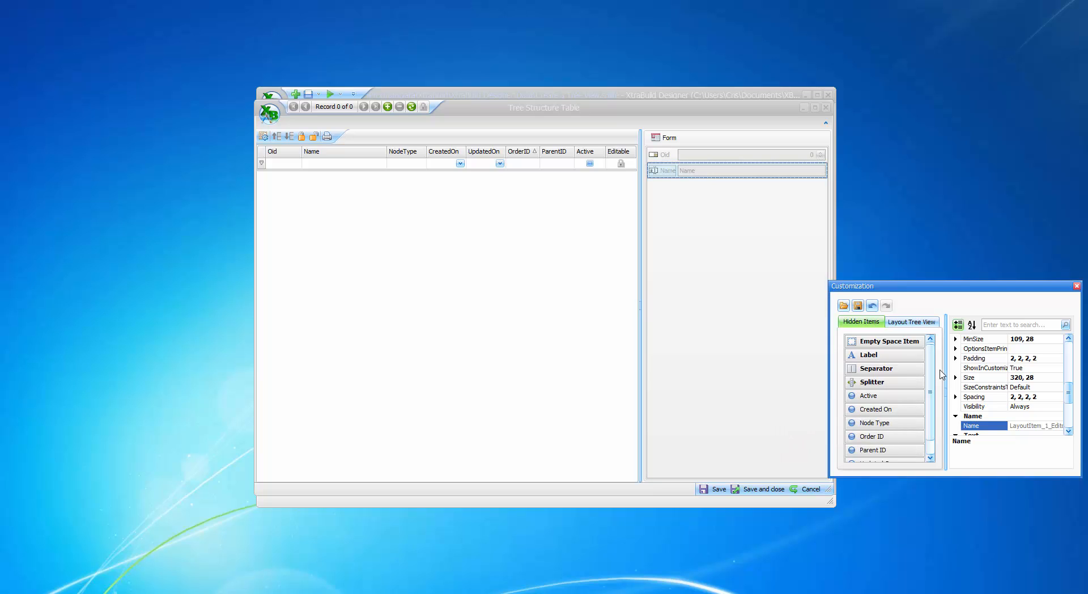
{"action": "left_click_drag", "start_coordinate": [931, 375], "coordinate": [682, 177]}
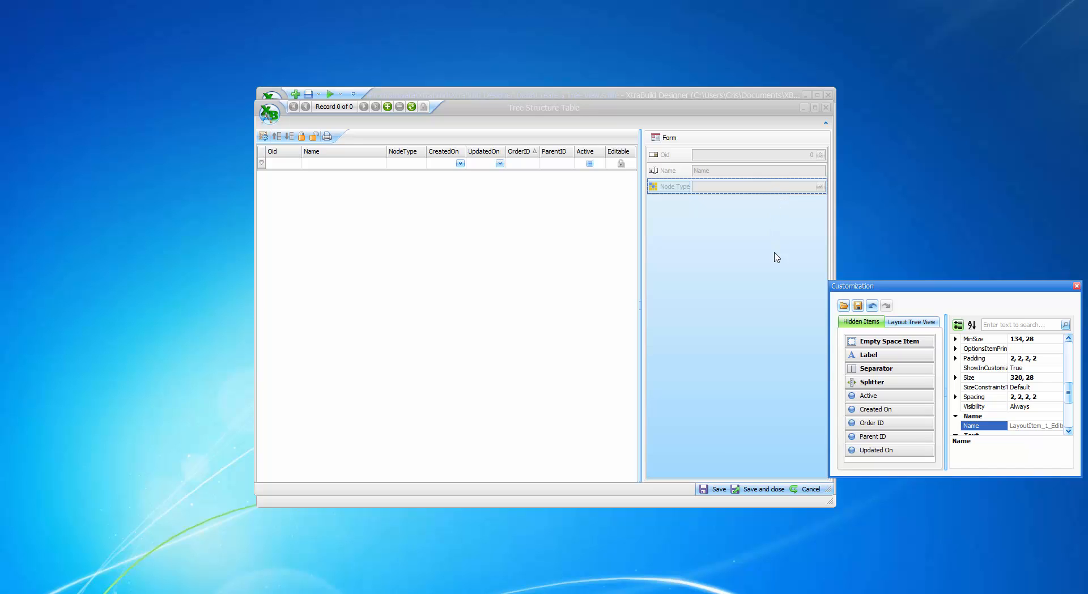
{"action": "left_click", "coordinate": [1077, 286]}
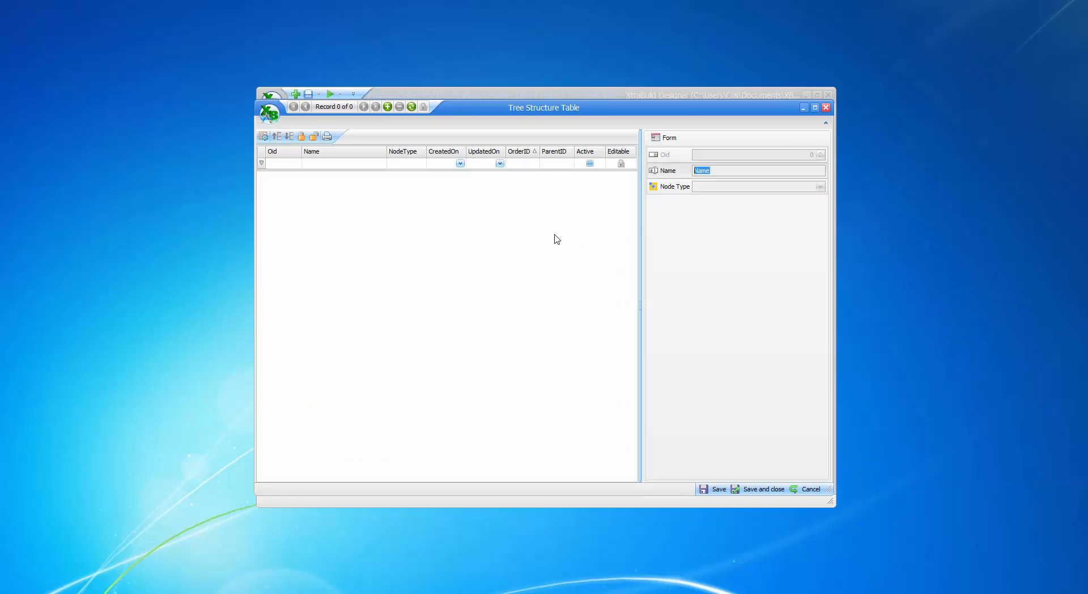
Step: Add five blank records to the tree view
{"action": "left_click", "coordinate": [387, 108]}
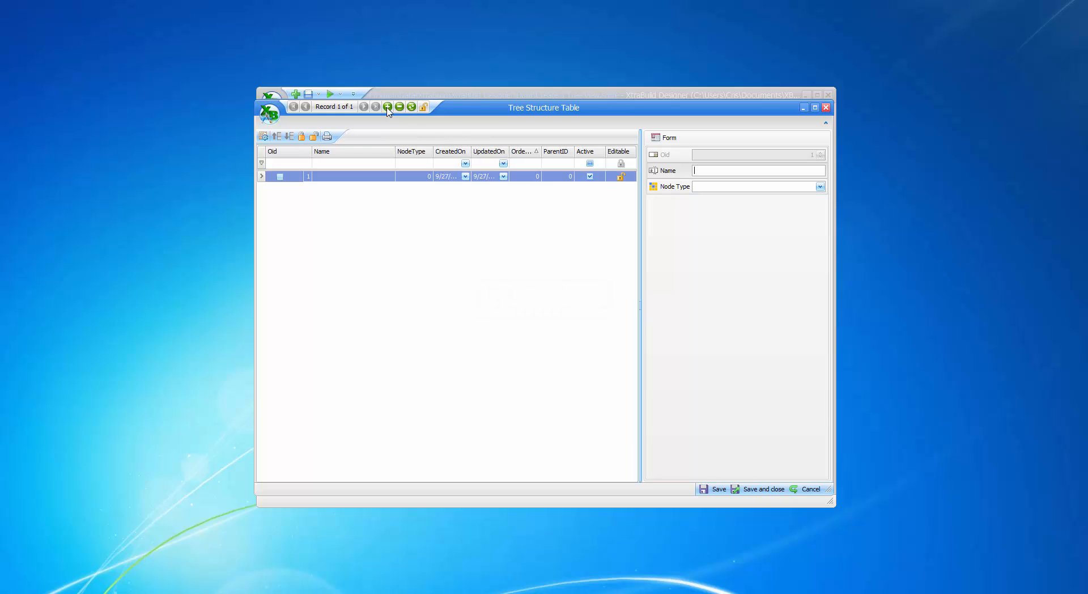
{"action": "left_click", "coordinate": [388, 108]}
{"action": "left_click", "coordinate": [387, 107]}
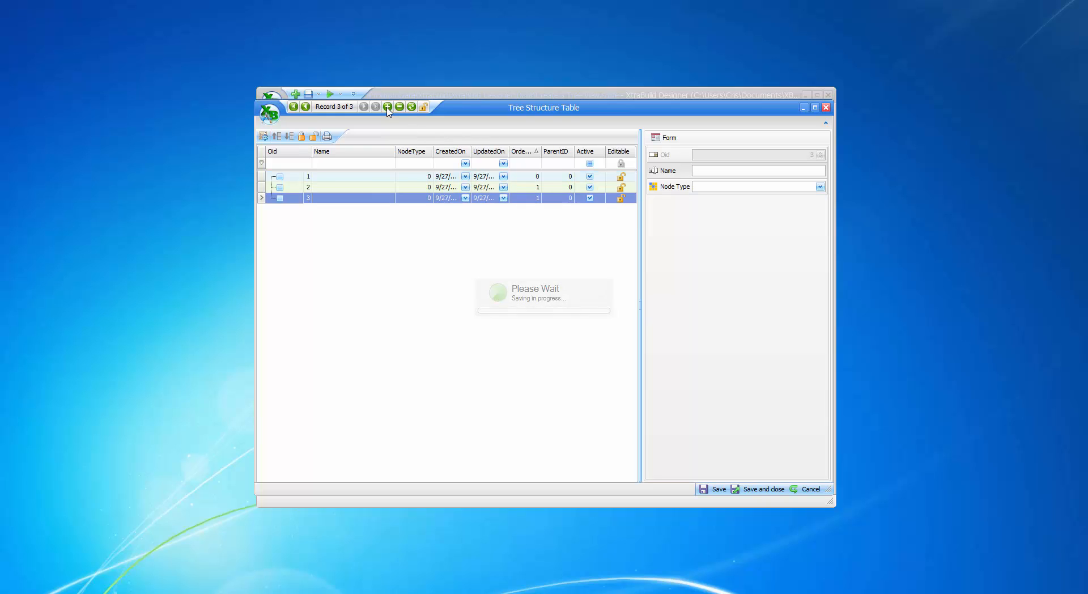
{"action": "left_click", "coordinate": [388, 107]}
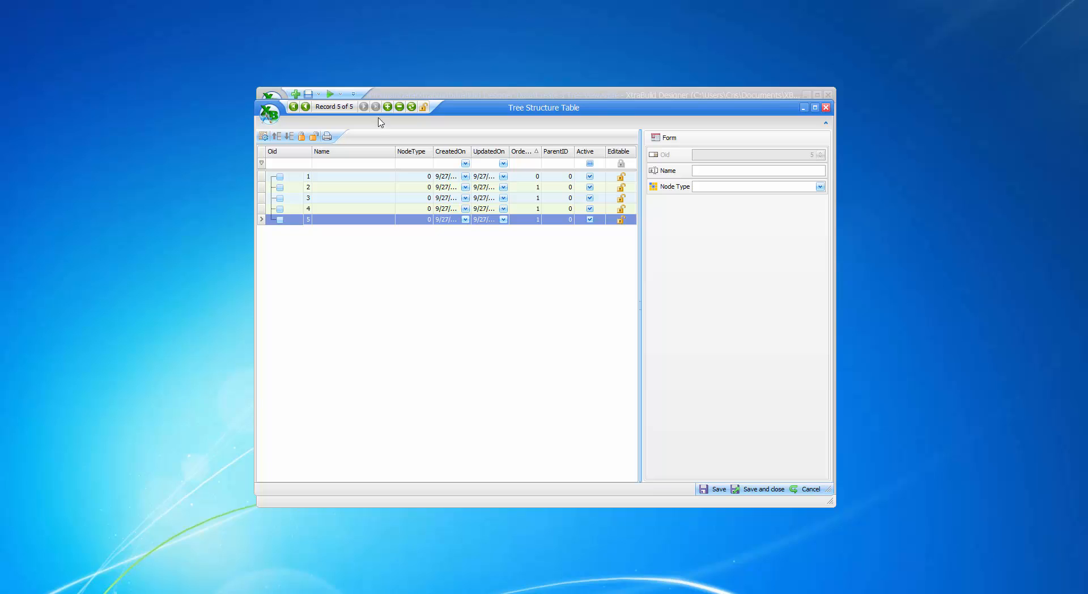
Step: Name the first record Folder 1 and the second record Folder 2
{"action": "left_click", "coordinate": [341, 181]}
{"action": "left_click", "coordinate": [713, 171]}
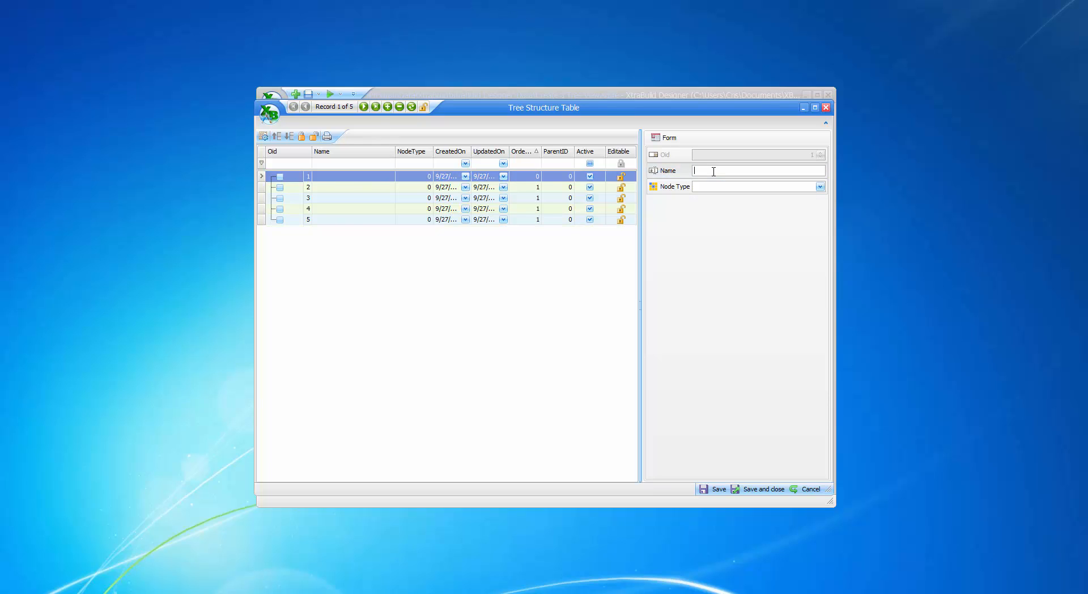
{"action": "type", "text": "Folder 1"}
{"action": "key", "text": "ctrl+a"}
{"action": "key", "text": "ctrl+c"}
{"action": "left_click", "coordinate": [338, 188]}
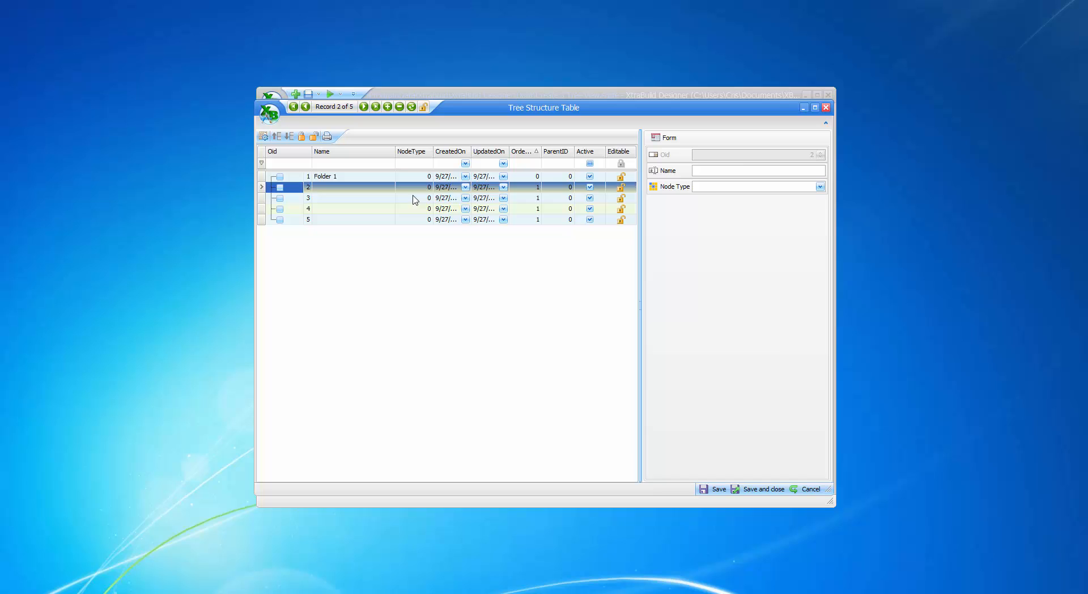
{"action": "left_click", "coordinate": [736, 171]}
{"action": "key", "text": "ctrl+v"}
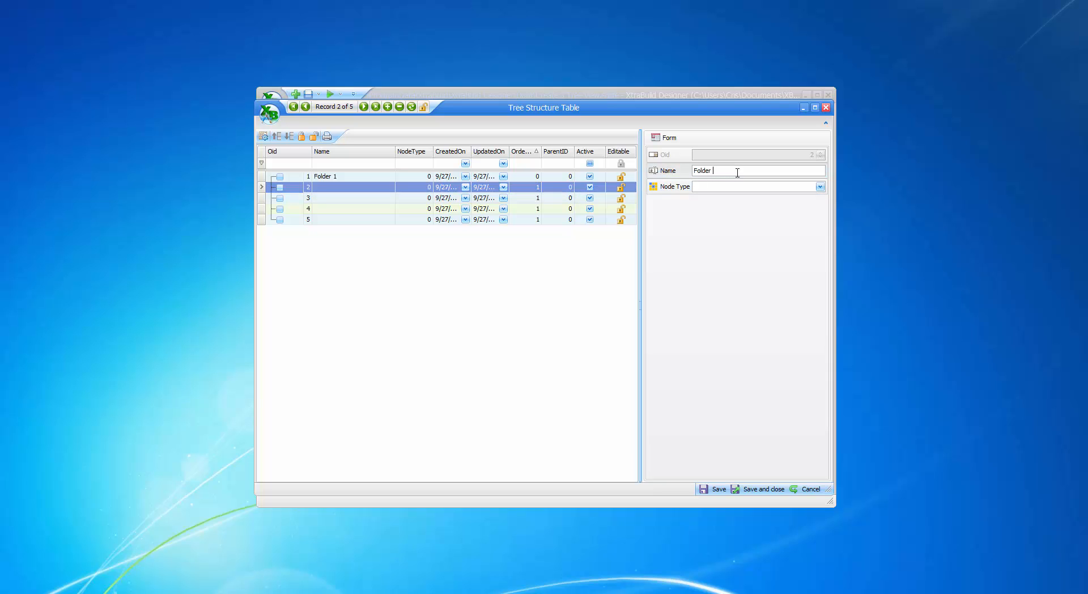
{"action": "type", "text": "2"}
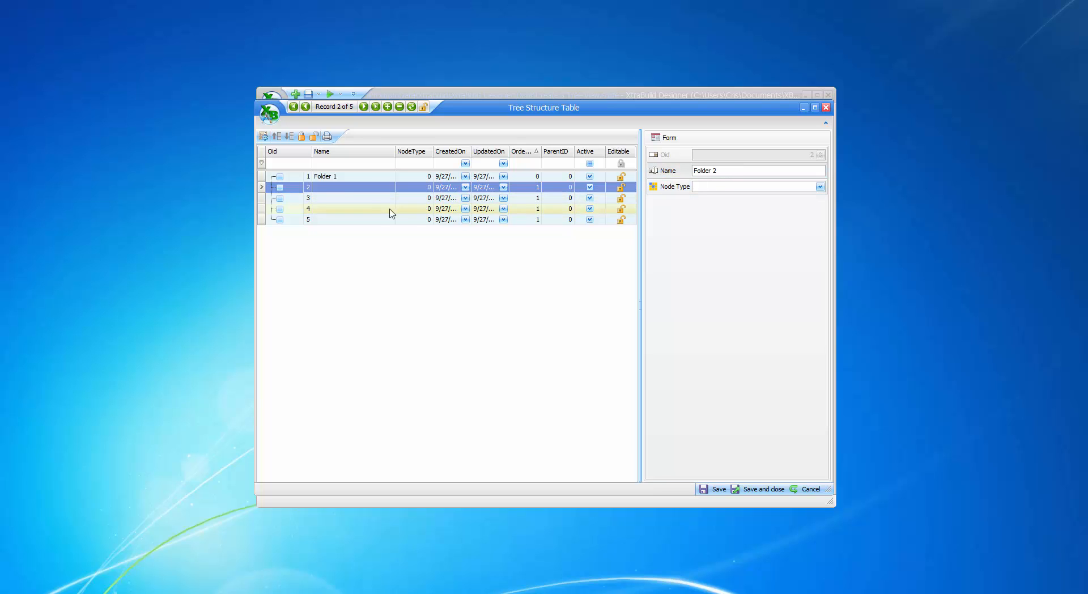
Step: Name the third record Folder 3 and the fourth record Folder 4
{"action": "left_click", "coordinate": [342, 198]}
{"action": "left_click", "coordinate": [768, 170]}
{"action": "key", "text": "ctrl+v"}
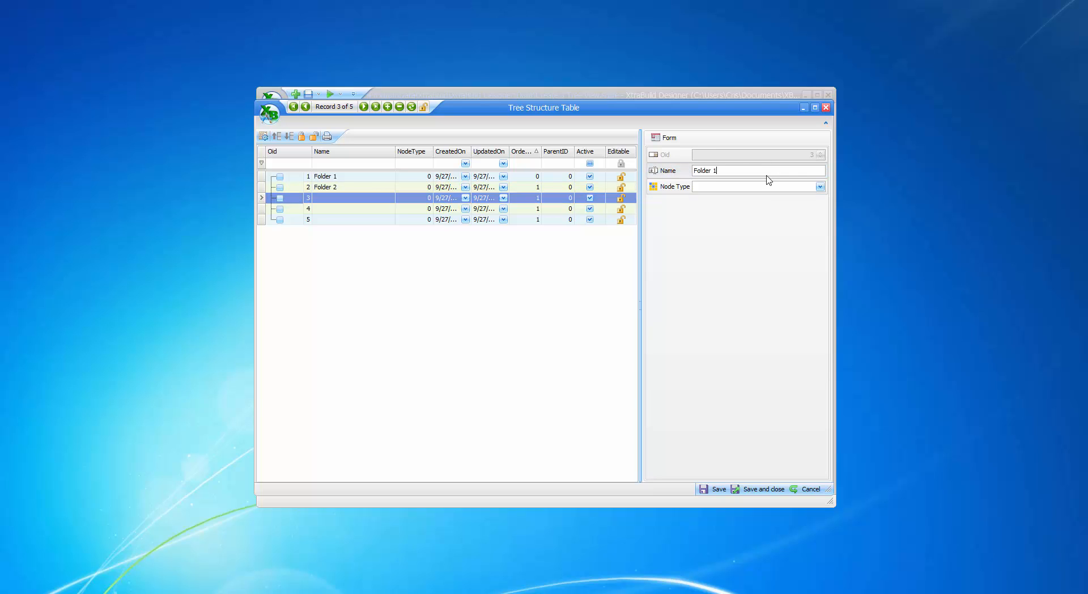
{"action": "type", "text": "3"}
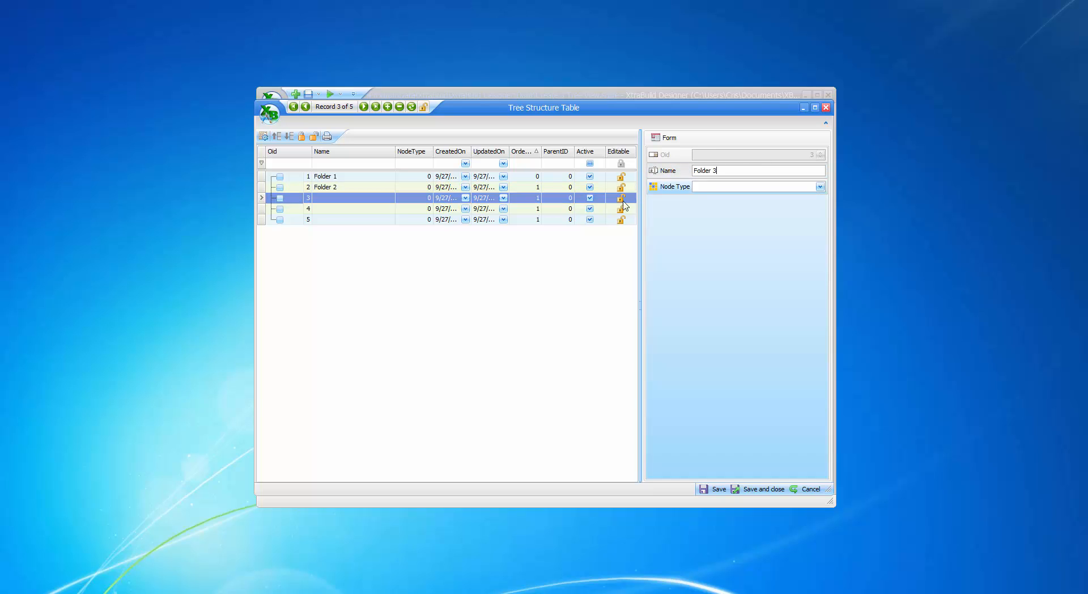
{"action": "left_click", "coordinate": [385, 209]}
{"action": "left_click", "coordinate": [734, 171]}
{"action": "key", "text": "ctrl+v"}
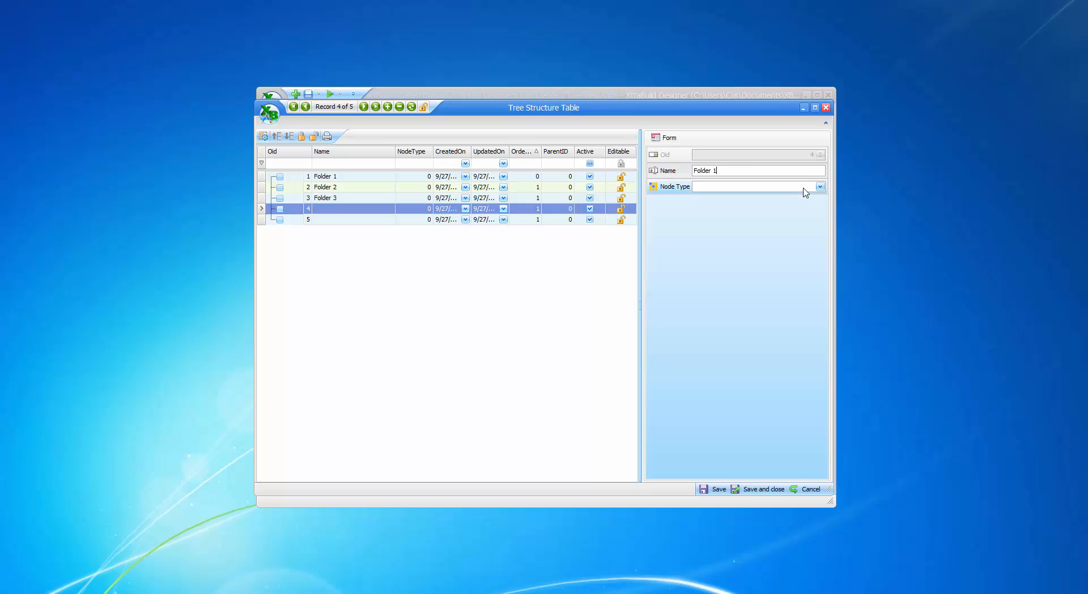
{"action": "type", "text": "4"}
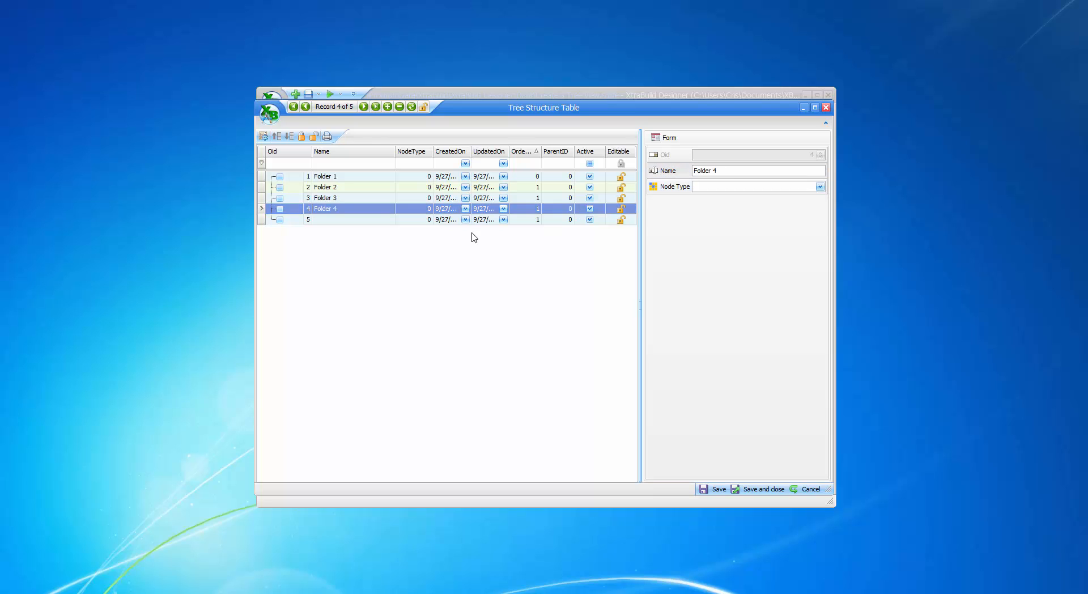
Step: Name the fifth record Folder 5
{"action": "left_click", "coordinate": [446, 219]}
{"action": "left_click", "coordinate": [734, 171]}
{"action": "key", "text": "ctrl+v"}
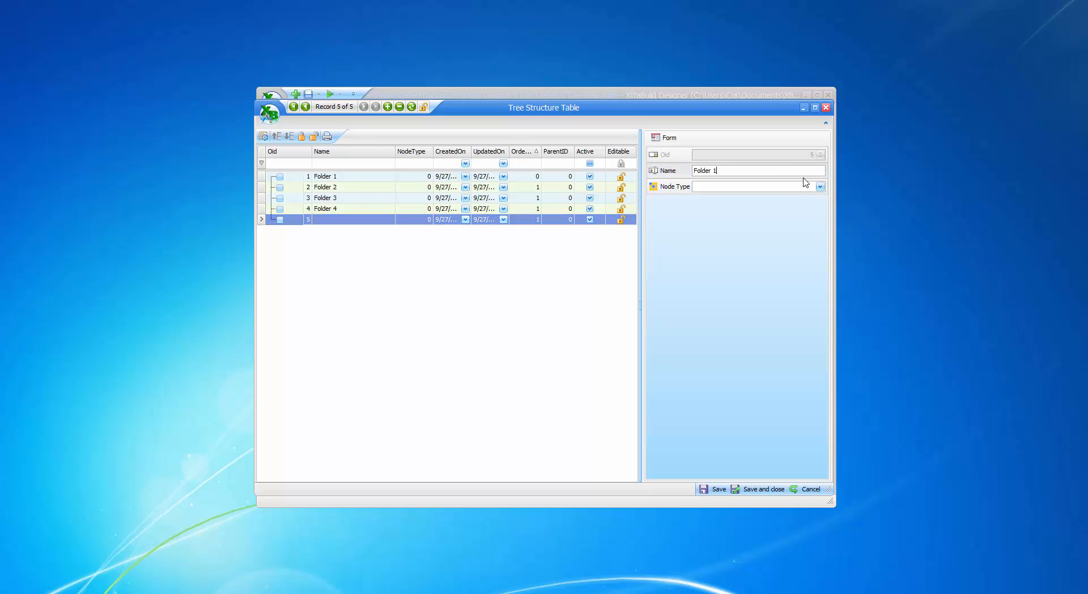
{"action": "type", "text": "5"}
{"action": "left_click", "coordinate": [464, 255]}
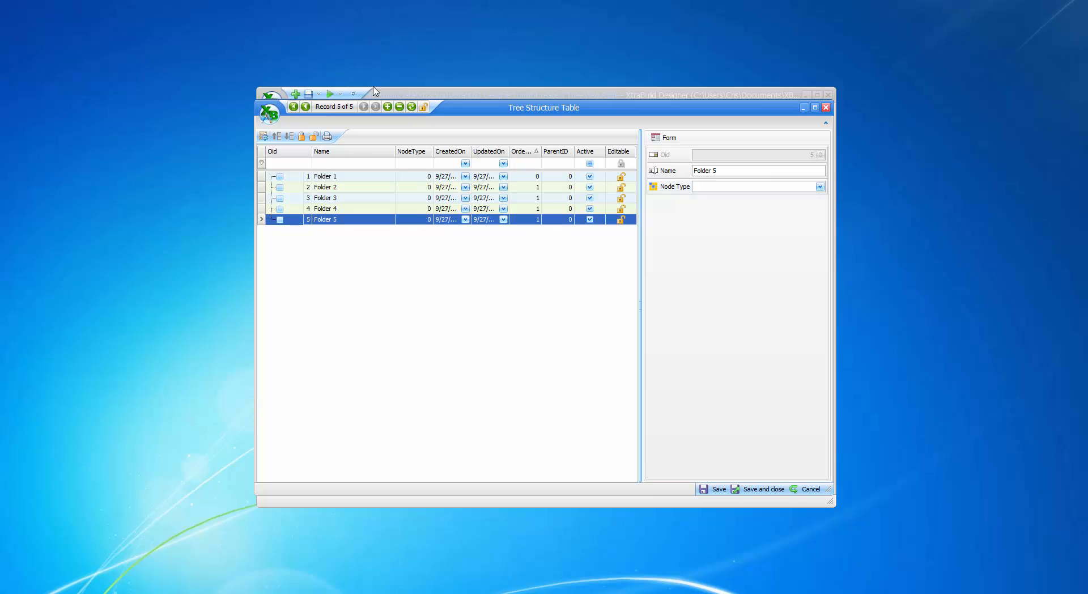
Step: Add three more blank records below Folder 5
{"action": "left_click", "coordinate": [388, 107]}
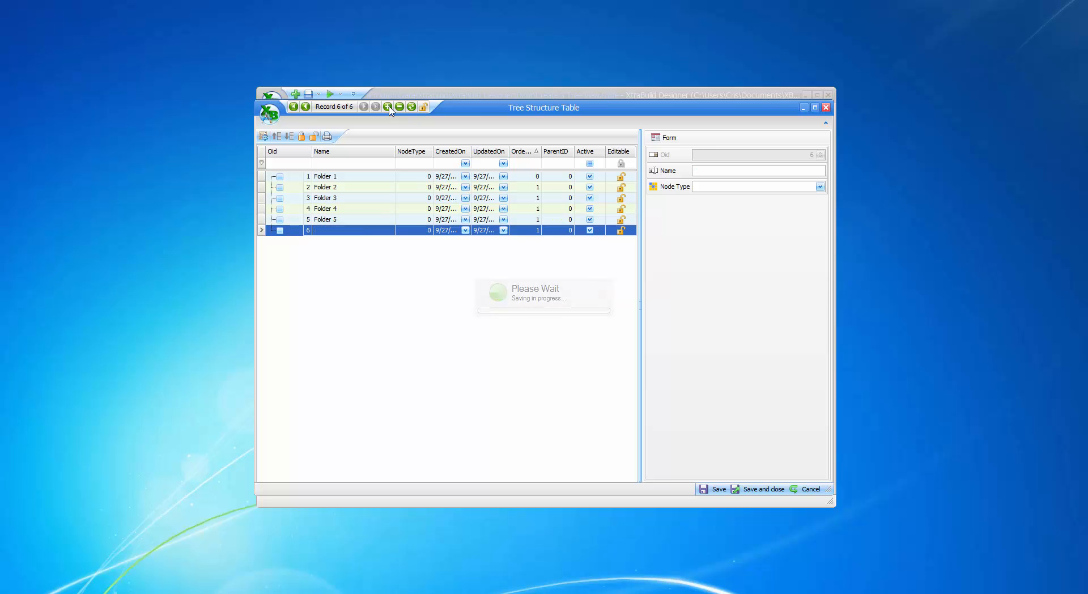
{"action": "left_click", "coordinate": [388, 107]}
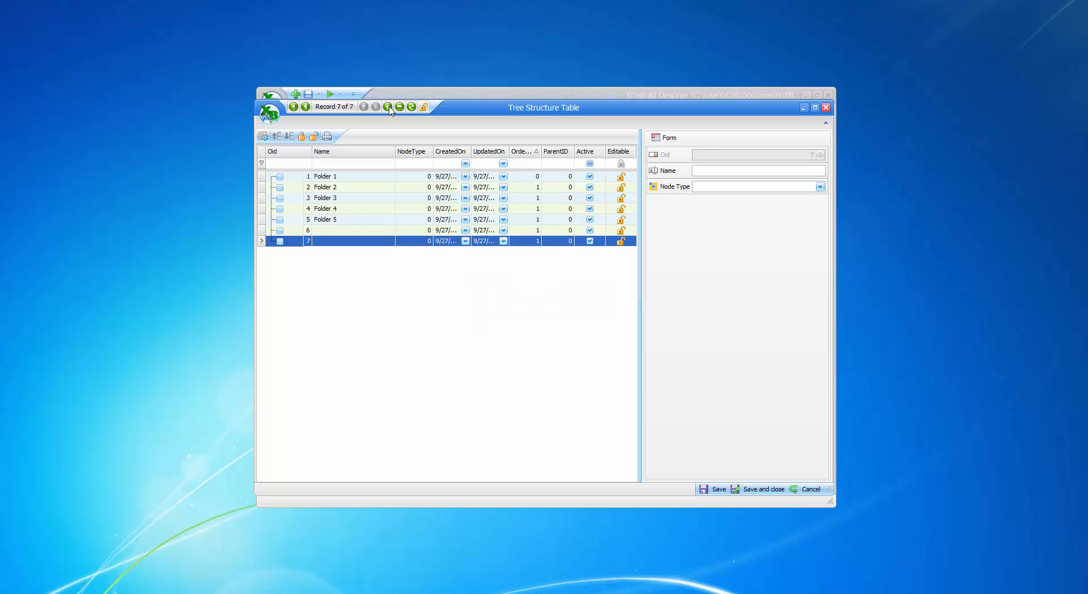
{"action": "left_click", "coordinate": [388, 107]}
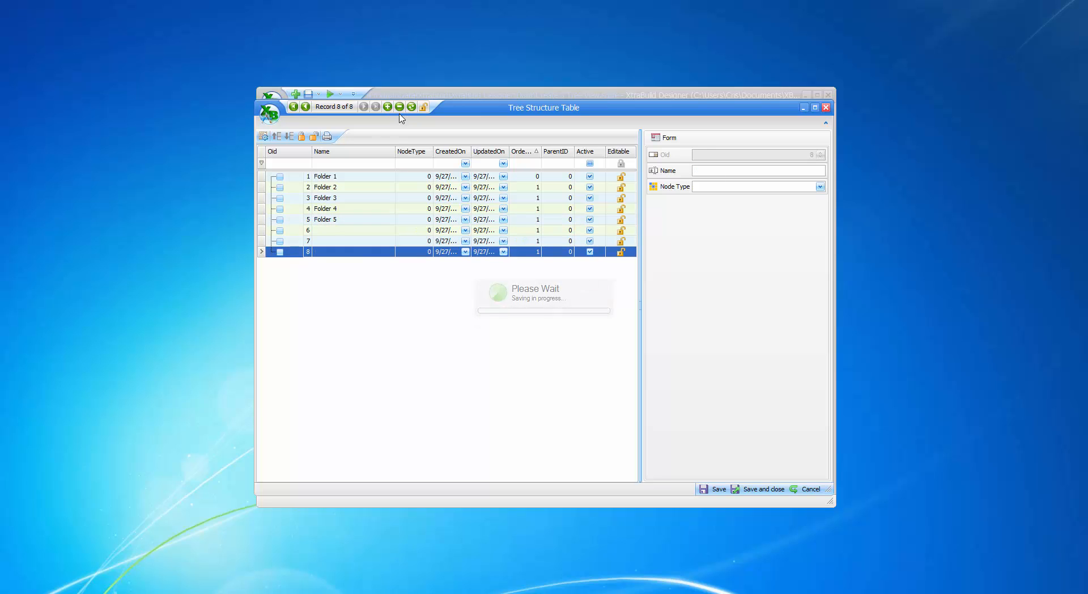
Step: Name the sixth record File 1 and copy that name for reuse
{"action": "left_click", "coordinate": [318, 230]}
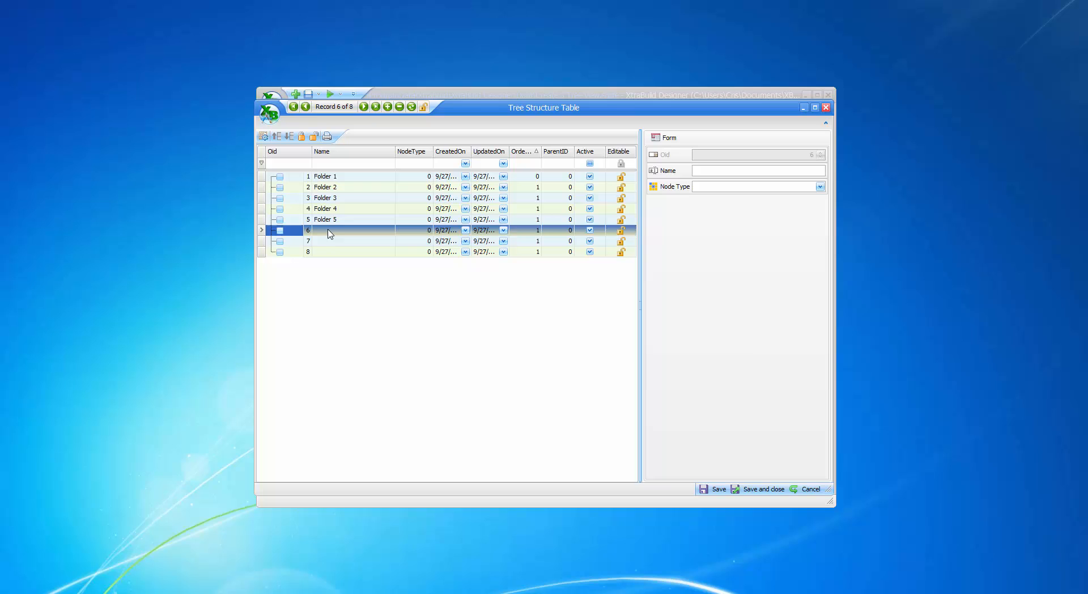
{"action": "left_click", "coordinate": [726, 170]}
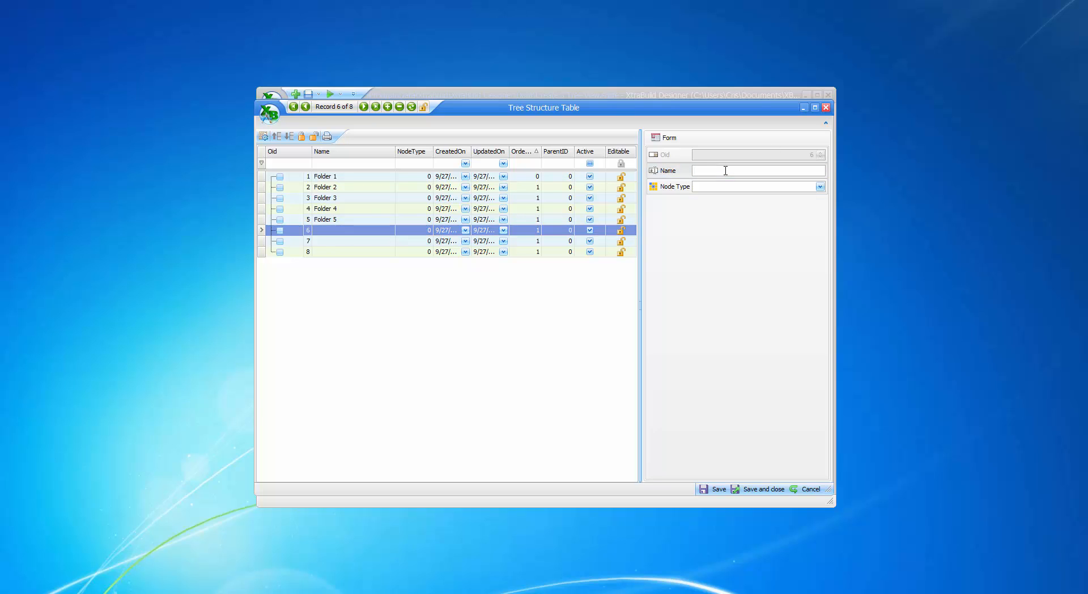
{"action": "type", "text": "File 1"}
{"action": "key", "text": "ctrl+a"}
{"action": "key", "text": "ctrl+c"}
Step: Name the seventh record File 2 by reusing the copied name and changing its number
{"action": "left_click", "coordinate": [340, 241]}
{"action": "left_click", "coordinate": [756, 170]}
{"action": "key", "text": "ctrl+v"}
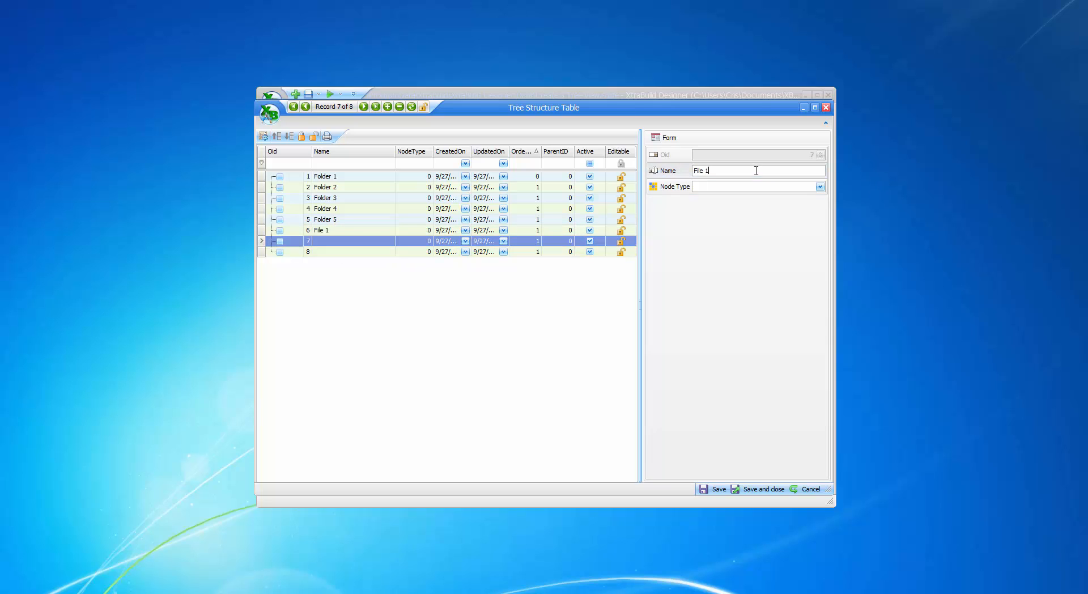
{"action": "type", "text": "2"}
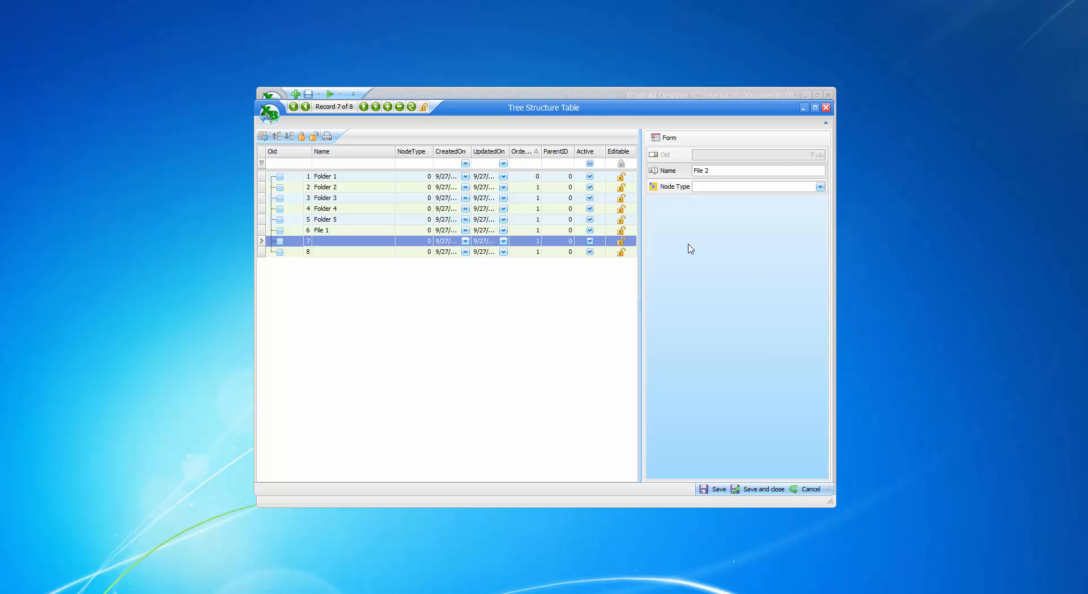
Step: Name the eighth record File 3 and save the table's records
{"action": "left_click", "coordinate": [357, 253]}
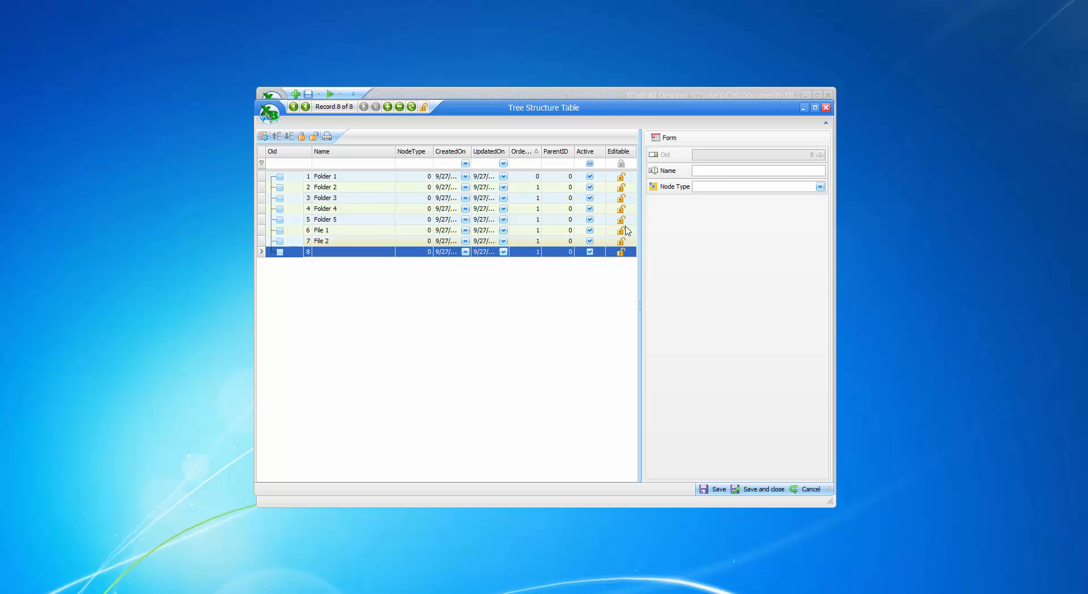
{"action": "left_click", "coordinate": [753, 169]}
{"action": "key", "text": "ctrl+v"}
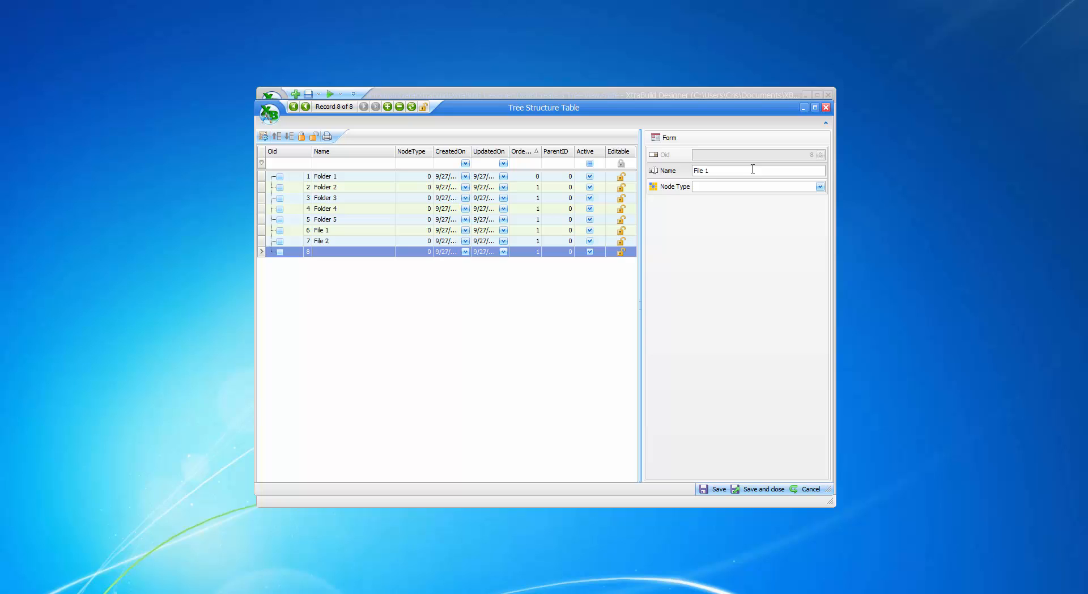
{"action": "left_click", "coordinate": [602, 316]}
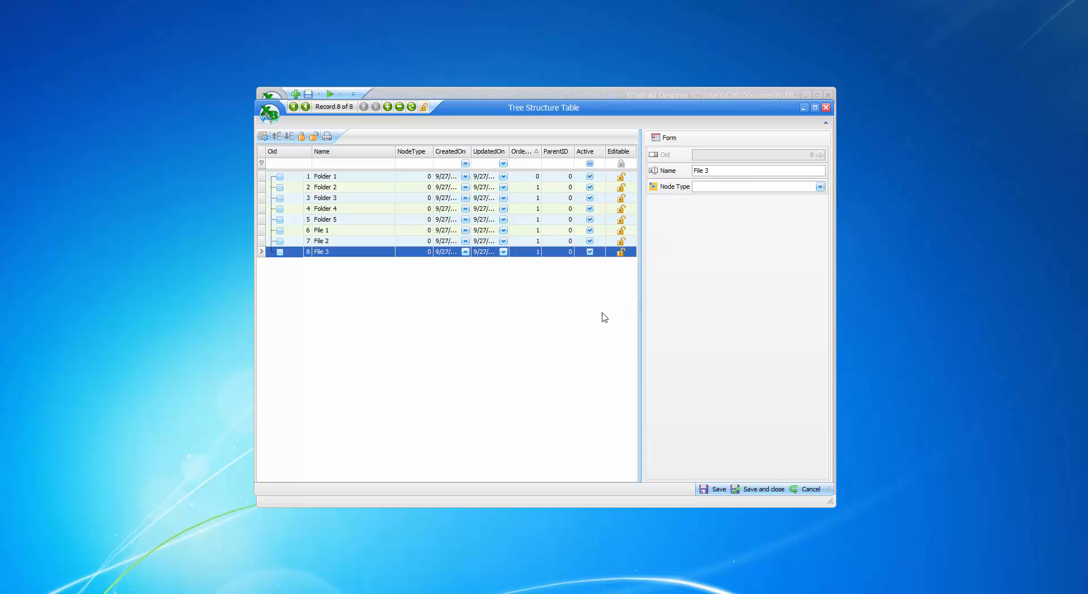
{"action": "left_click", "coordinate": [718, 491]}
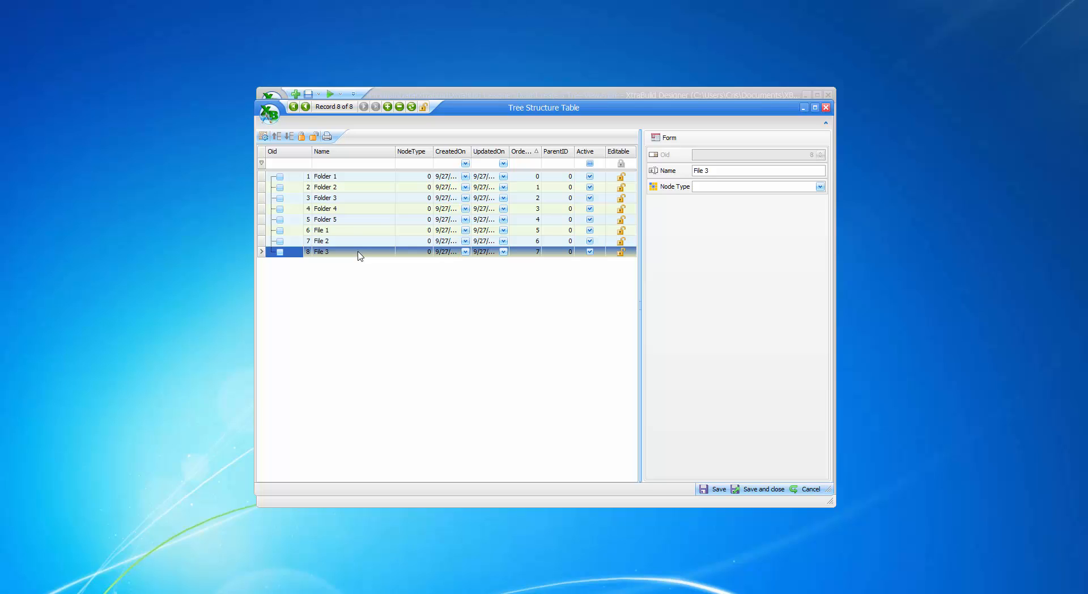
Step: Nest the File 1, File 2 and File 3 records under Folder 1
{"action": "left_click", "coordinate": [319, 232]}
{"action": "left_click_drag", "start_coordinate": [319, 233], "coordinate": [365, 179]}
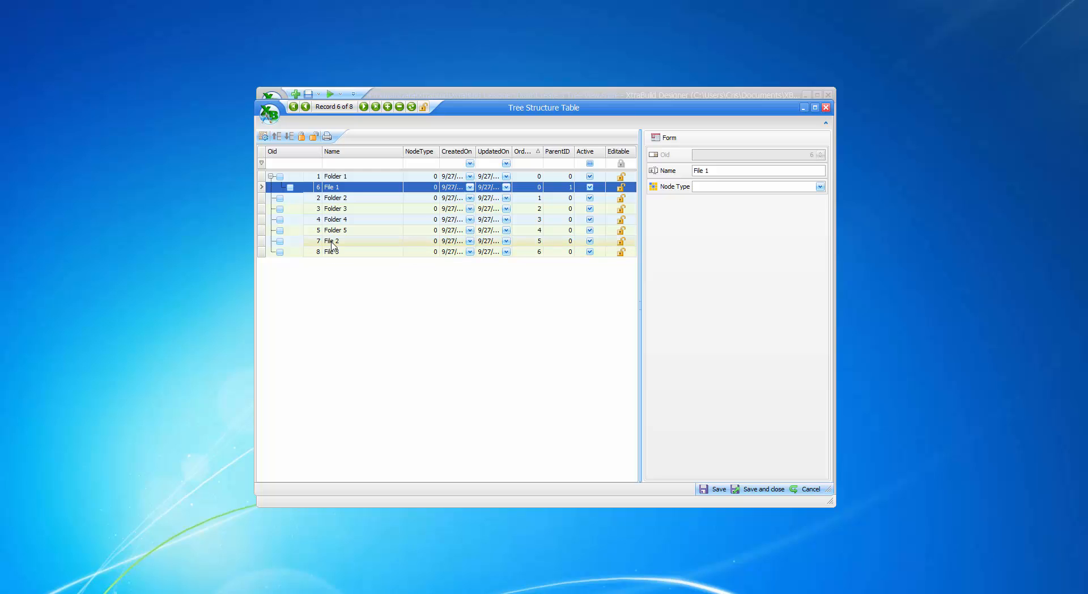
{"action": "left_click_drag", "start_coordinate": [340, 241], "coordinate": [364, 180]}
{"action": "left_click_drag", "start_coordinate": [335, 251], "coordinate": [375, 180]}
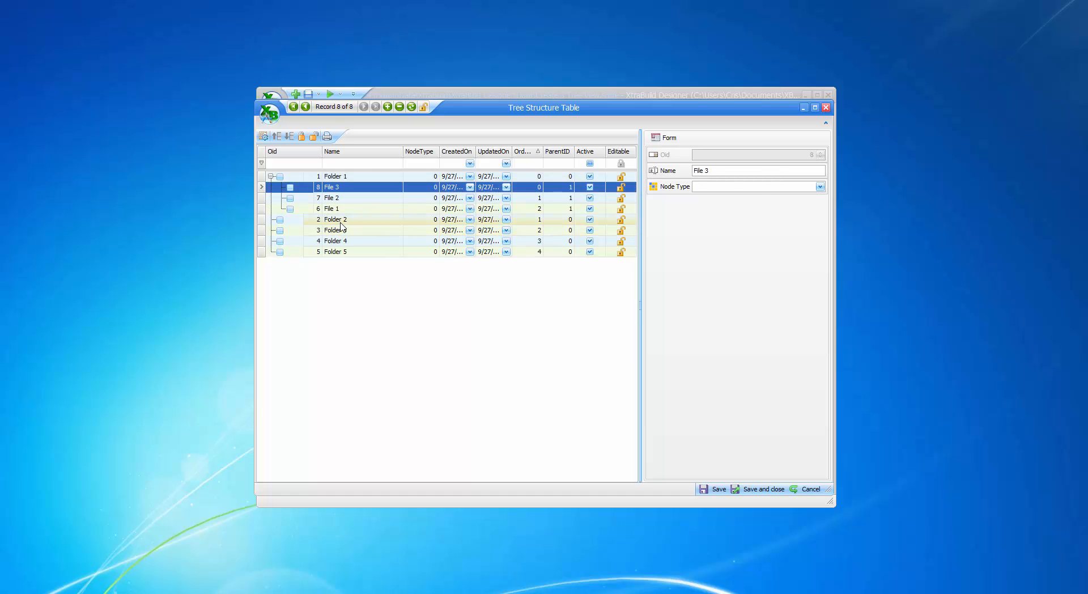
Step: Nest Folder 3 under Folder 1 and place File 1 directly above File 3 within that folder
{"action": "left_click_drag", "start_coordinate": [339, 230], "coordinate": [372, 175]}
{"action": "left_click_drag", "start_coordinate": [334, 220], "coordinate": [356, 213]}
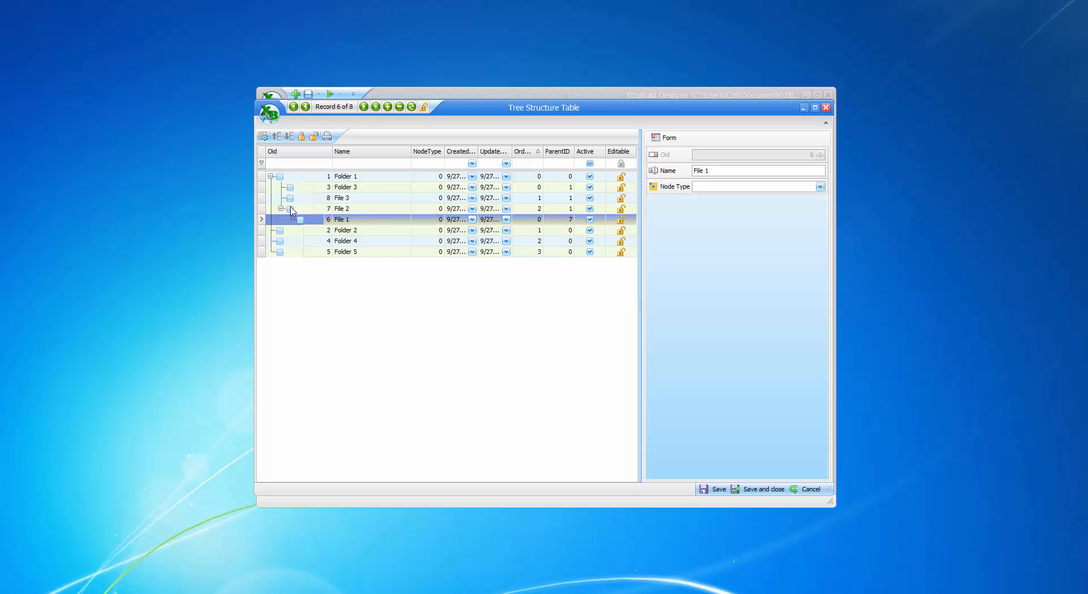
{"action": "left_click_drag", "start_coordinate": [348, 219], "coordinate": [353, 198]}
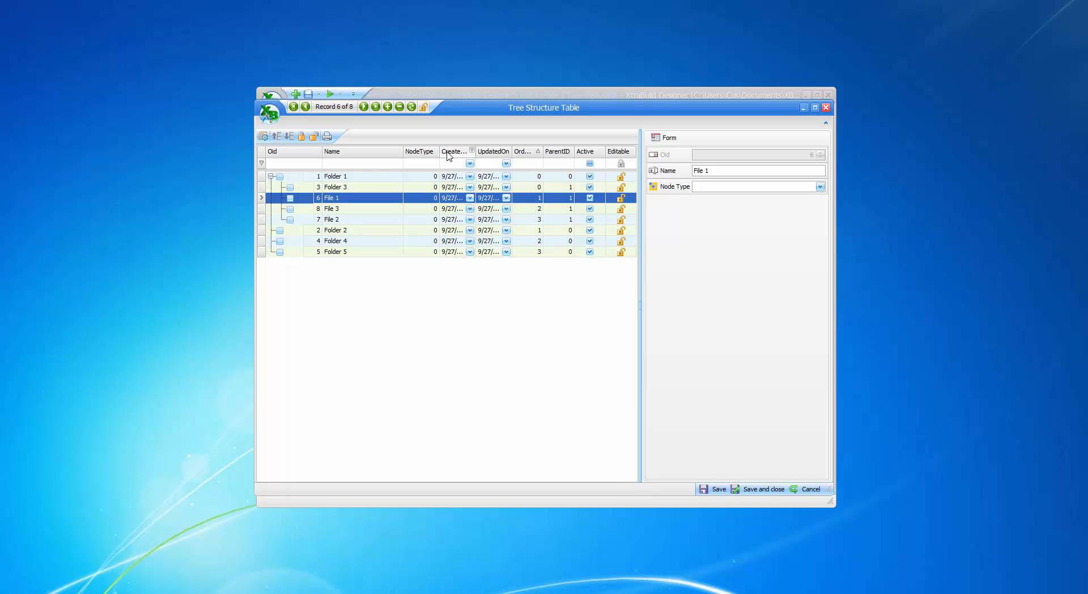
Step: Remove the CreatedOn, UpdatedOn, ParentID, Active, Editable and OrderID columns from the tree, and save and close the table
{"action": "left_click_drag", "start_coordinate": [457, 152], "coordinate": [515, 214]}
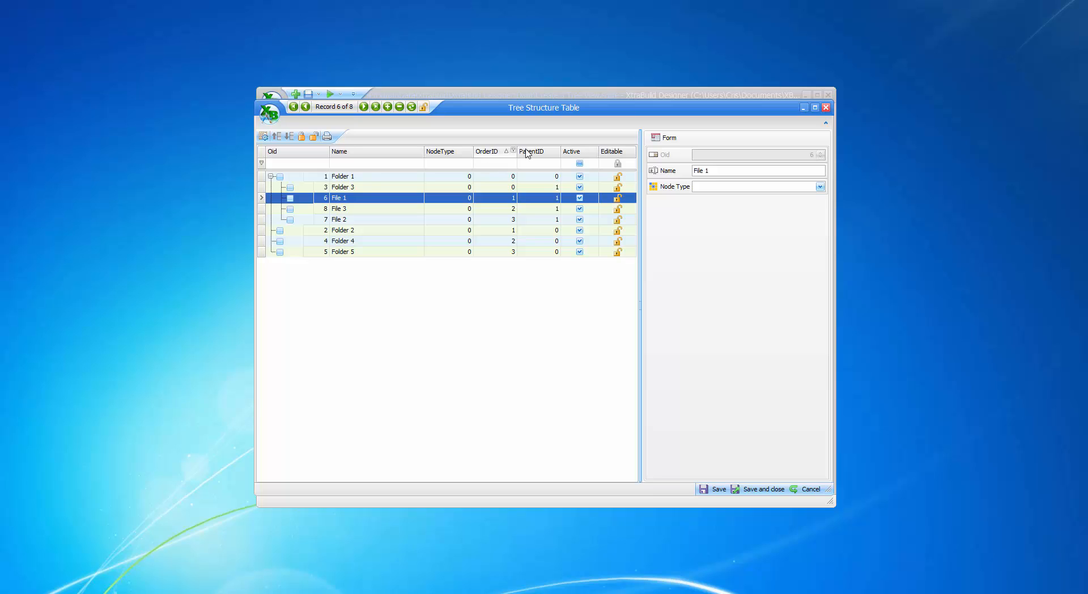
{"action": "left_click_drag", "start_coordinate": [536, 152], "coordinate": [560, 398]}
{"action": "left_click_drag", "start_coordinate": [572, 152], "coordinate": [578, 281]}
{"action": "left_click_drag", "start_coordinate": [601, 157], "coordinate": [542, 416]}
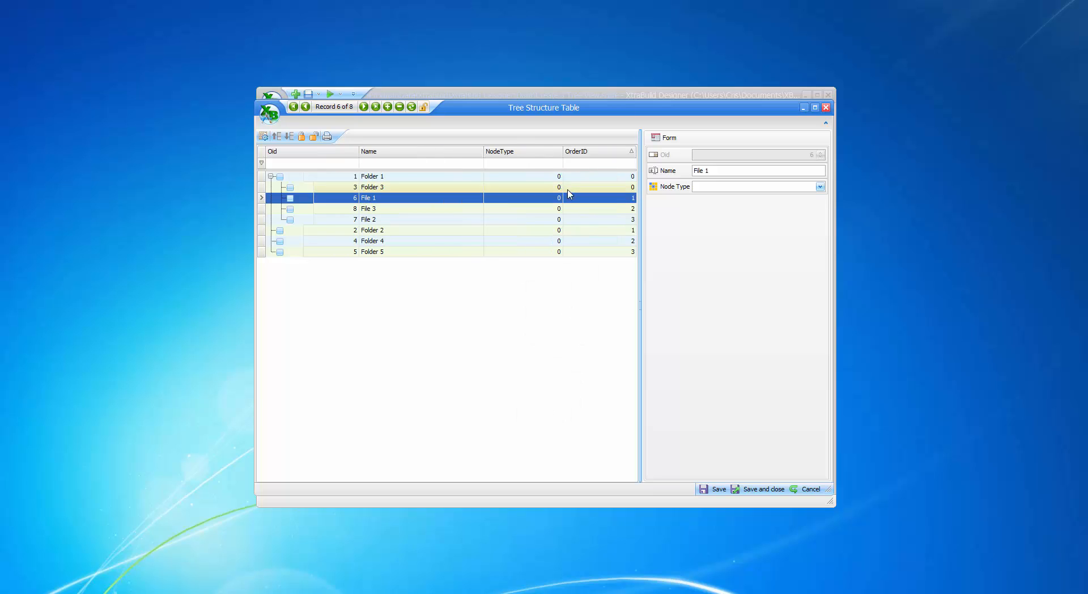
{"action": "left_click_drag", "start_coordinate": [573, 152], "coordinate": [547, 375]}
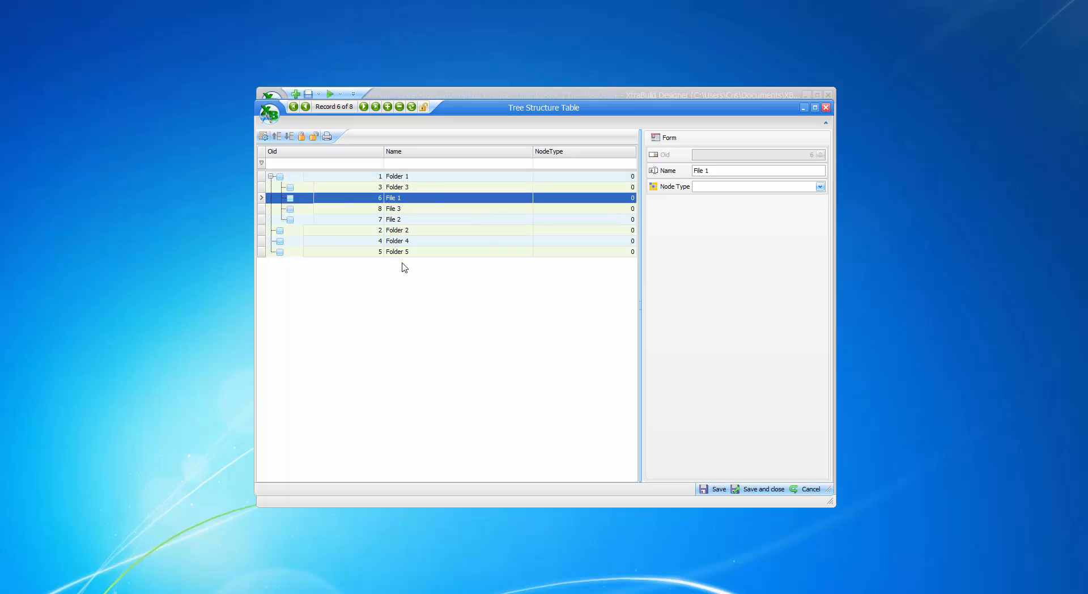
{"action": "left_click", "coordinate": [754, 491]}
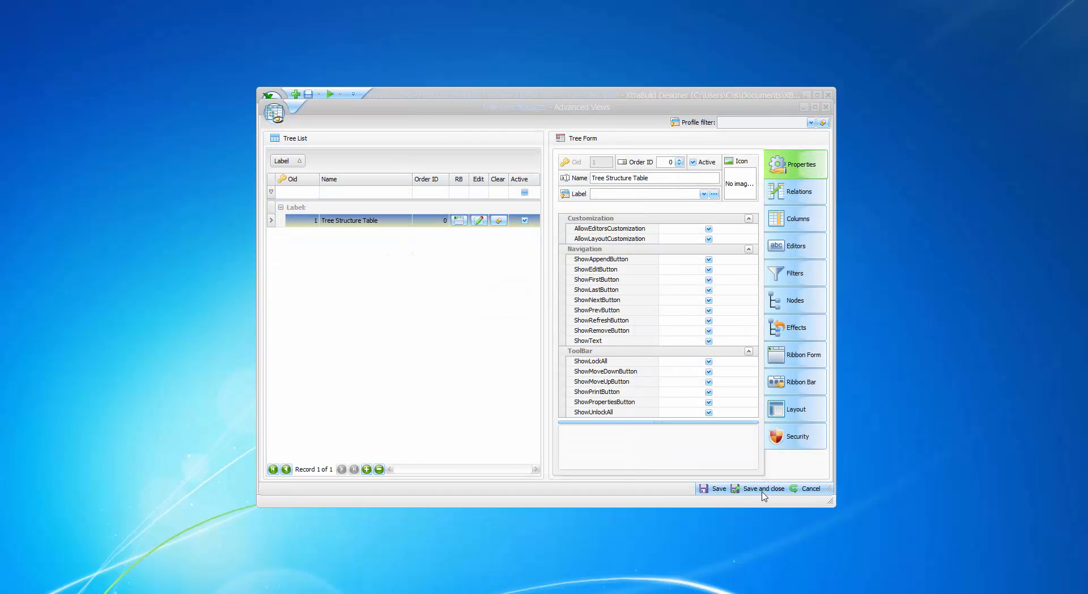
Step: Add two node types named Folder and File to the Tree Structure Table view
{"action": "left_click", "coordinate": [796, 302]}
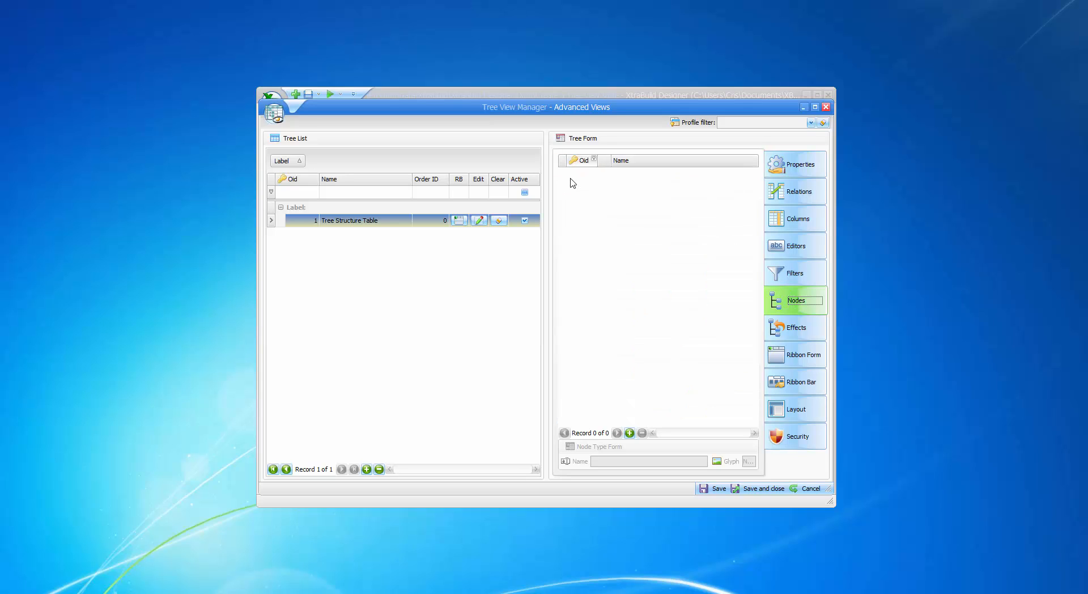
{"action": "left_click", "coordinate": [629, 433]}
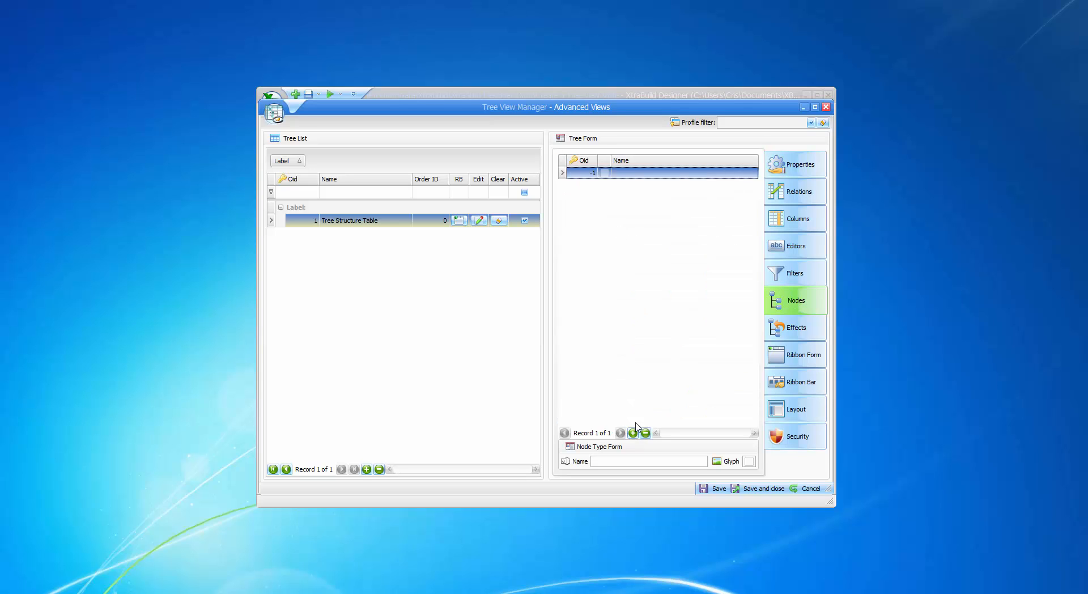
{"action": "left_click", "coordinate": [641, 461]}
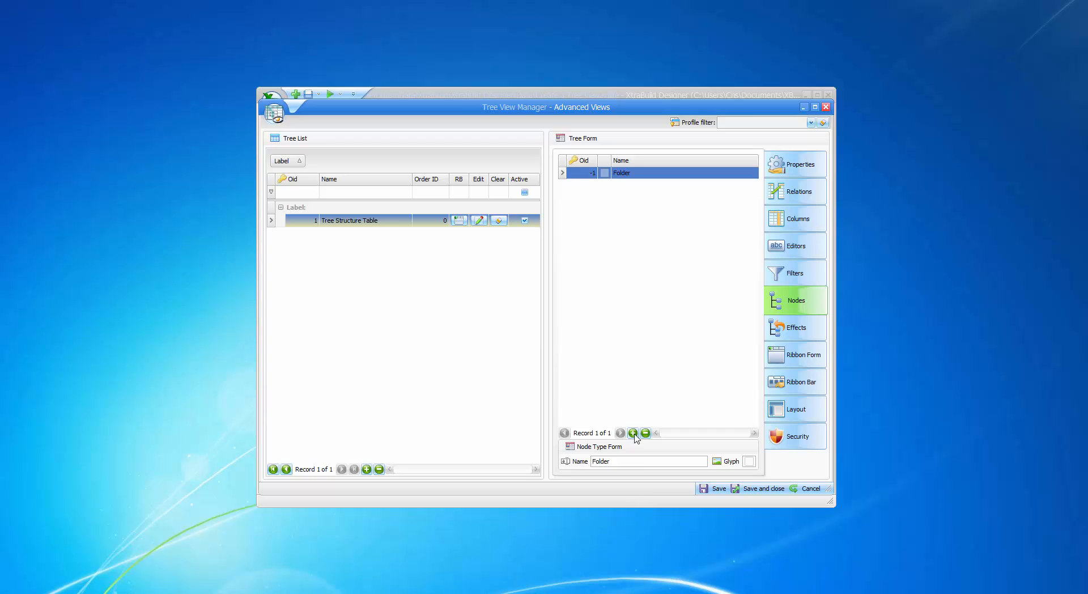
{"action": "left_click", "coordinate": [633, 434]}
{"action": "left_click", "coordinate": [607, 461]}
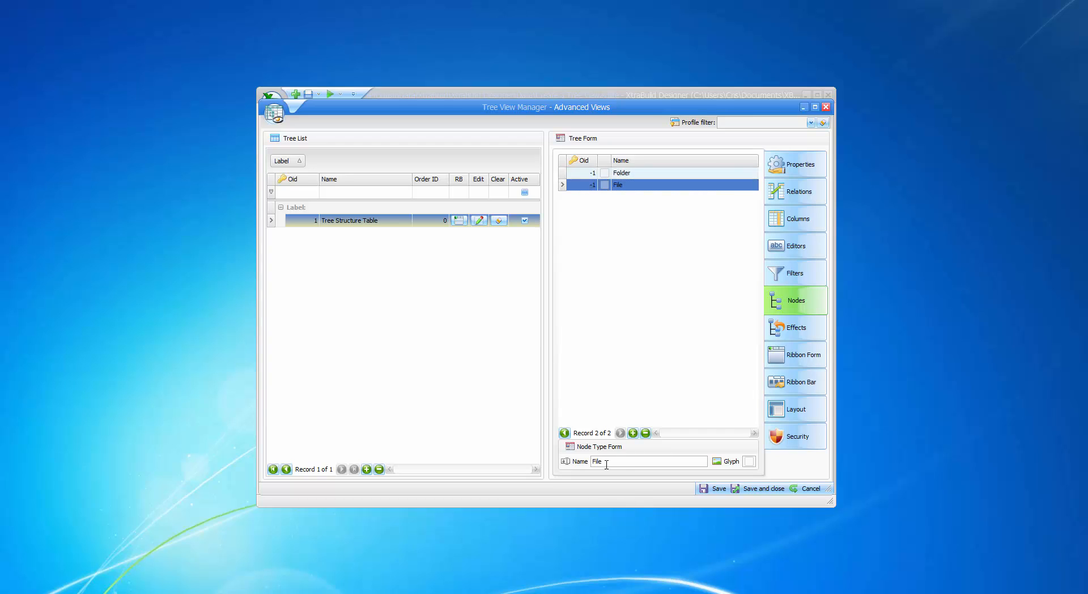
{"action": "left_click", "coordinate": [618, 369]}
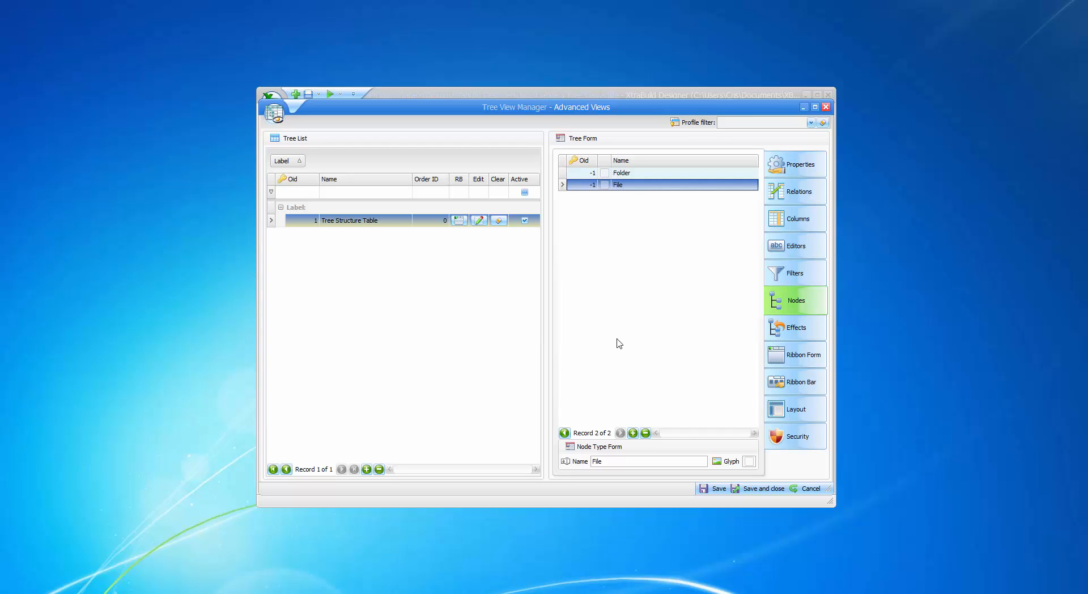
Step: Load the Folder_16x16 picture as the glyph of the Folder node type
{"action": "left_click", "coordinate": [624, 173]}
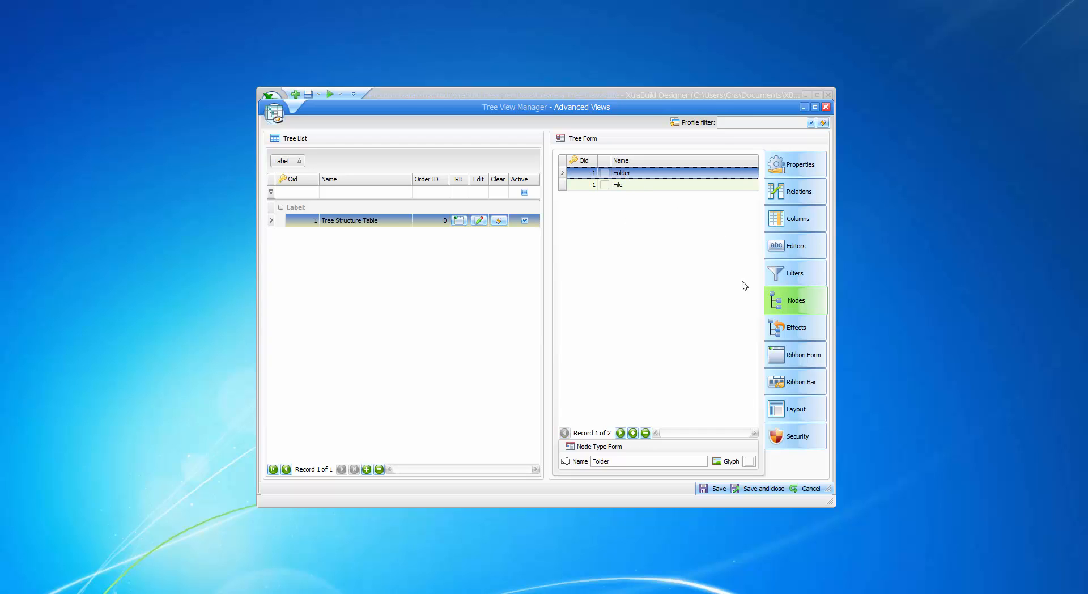
{"action": "right_click", "coordinate": [742, 464]}
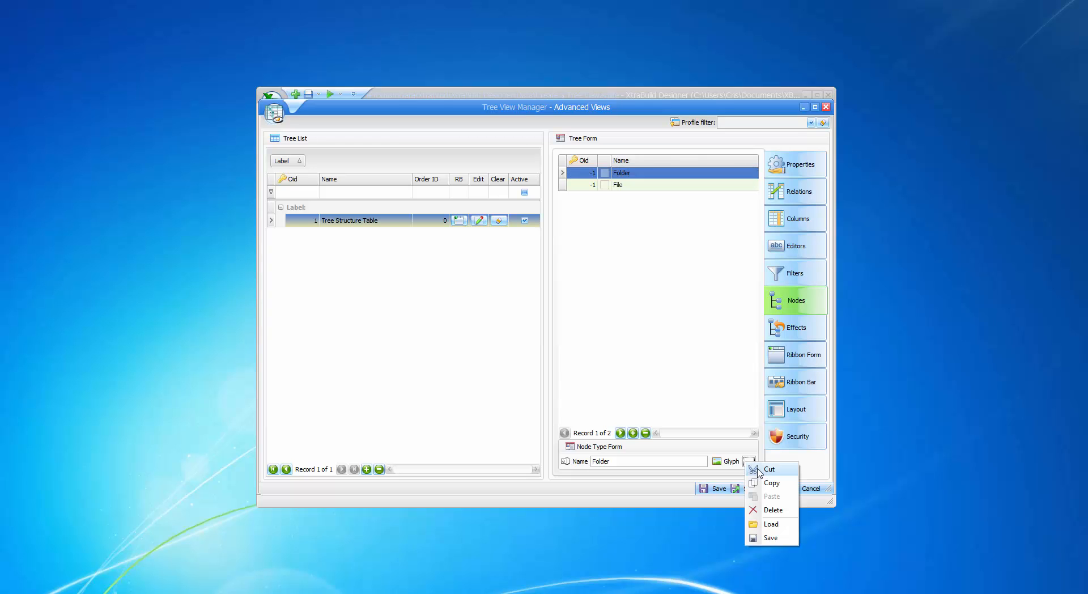
{"action": "left_click", "coordinate": [772, 526]}
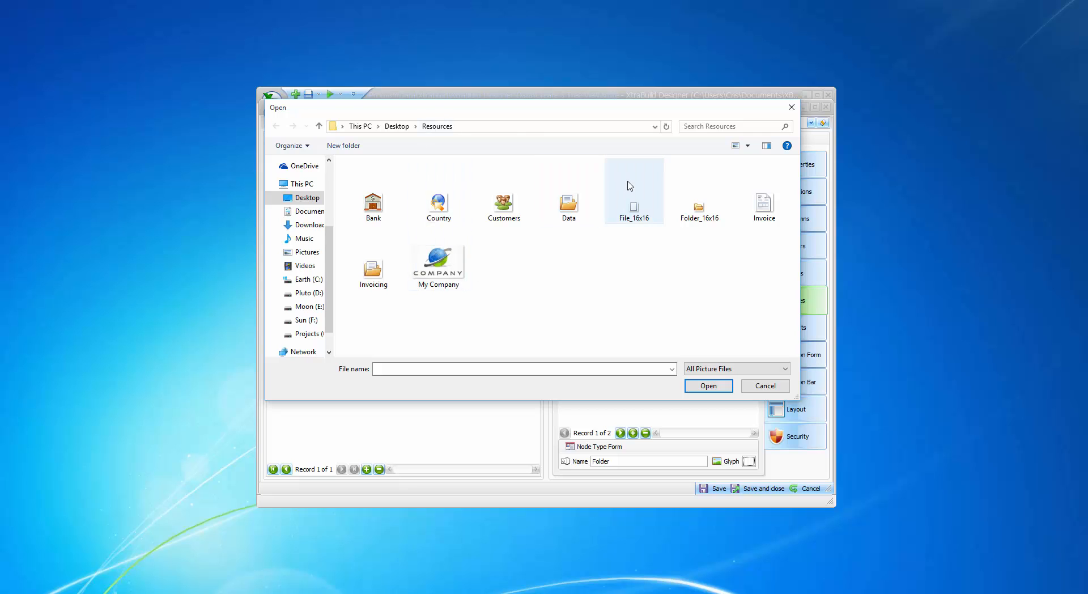
{"action": "left_click", "coordinate": [697, 211]}
{"action": "left_click", "coordinate": [703, 387]}
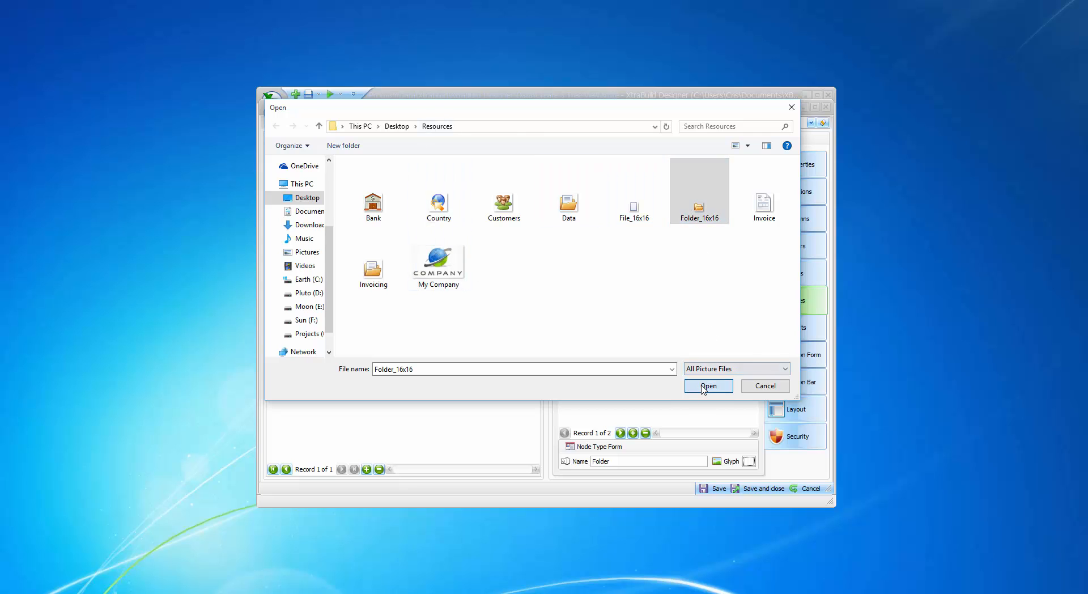
Step: Load the File_16x16 picture as the glyph of the File node type and save the node types
{"action": "left_click", "coordinate": [624, 186]}
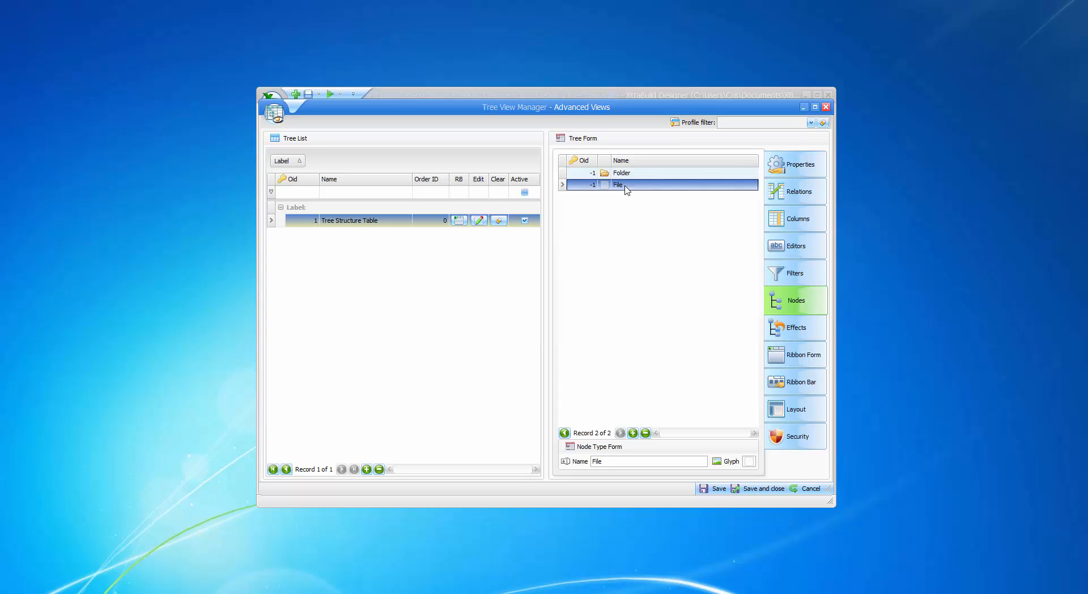
{"action": "right_click", "coordinate": [749, 461]}
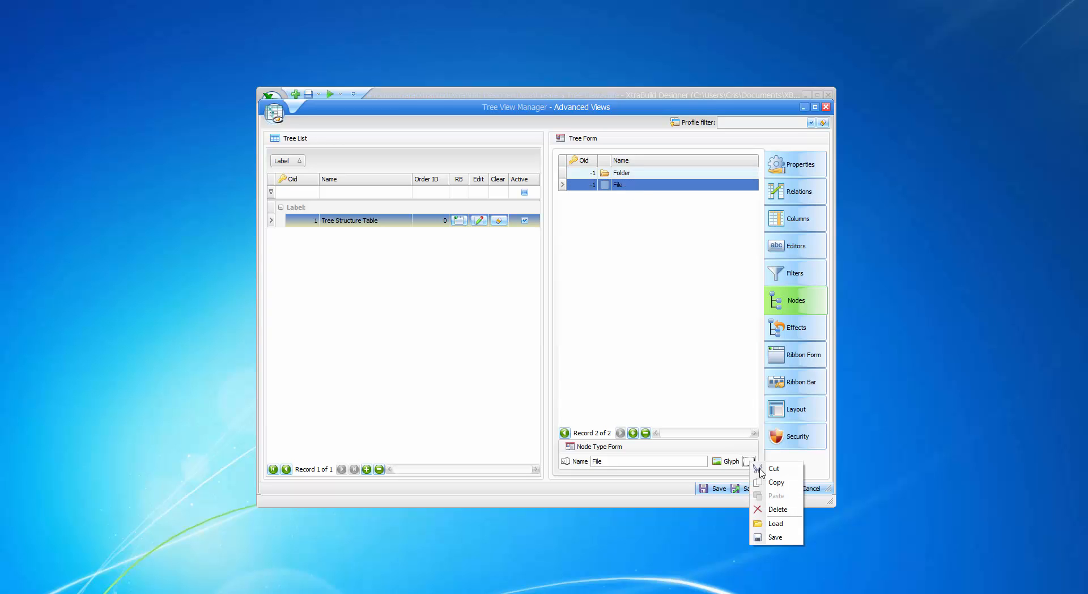
{"action": "left_click", "coordinate": [778, 524]}
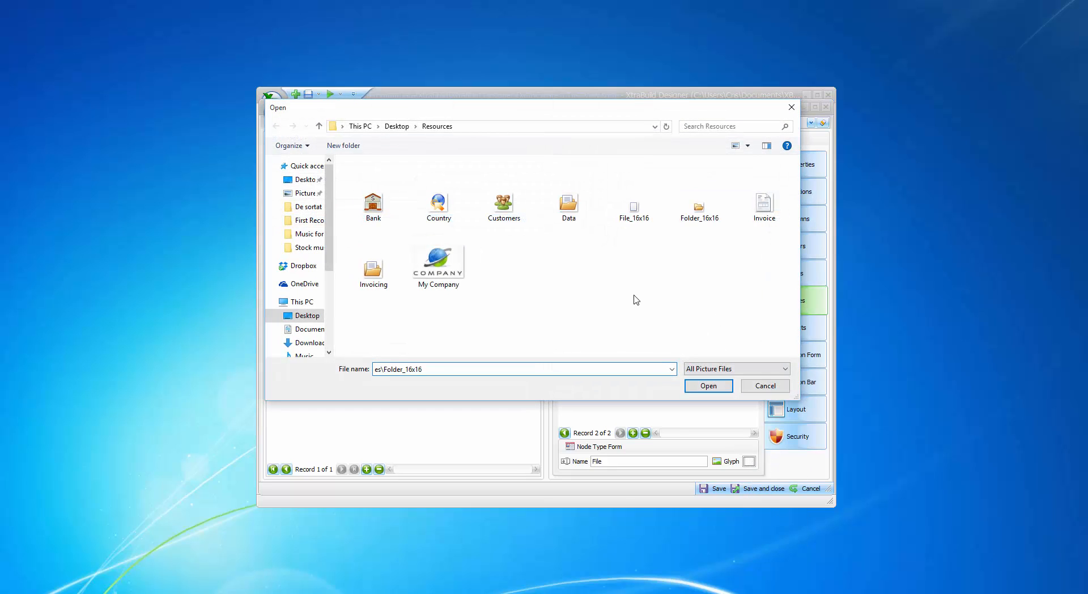
{"action": "left_click", "coordinate": [632, 223]}
{"action": "left_click", "coordinate": [725, 385]}
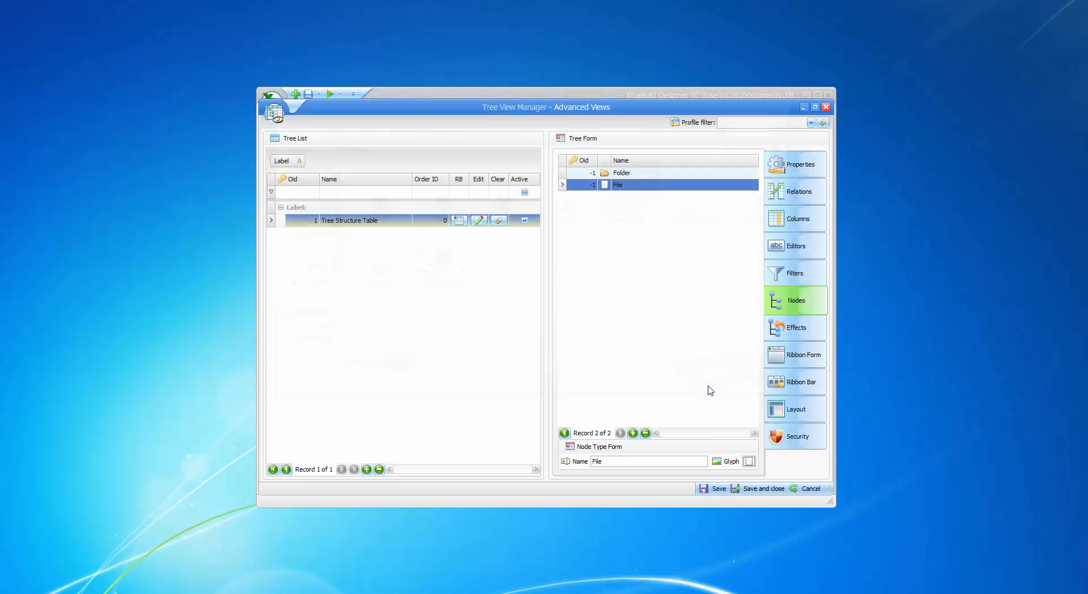
{"action": "left_click", "coordinate": [717, 488]}
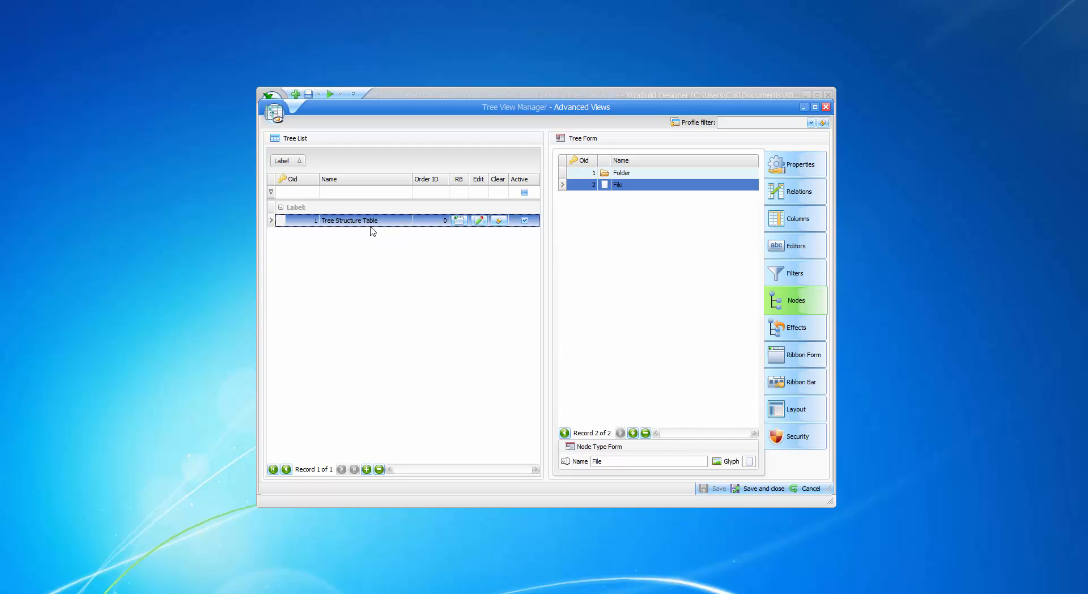
Step: Reopen the Tree Structure Table for editing and set the node type of Folder 1 and Folder 3 to Folder
{"action": "left_click", "coordinate": [479, 221]}
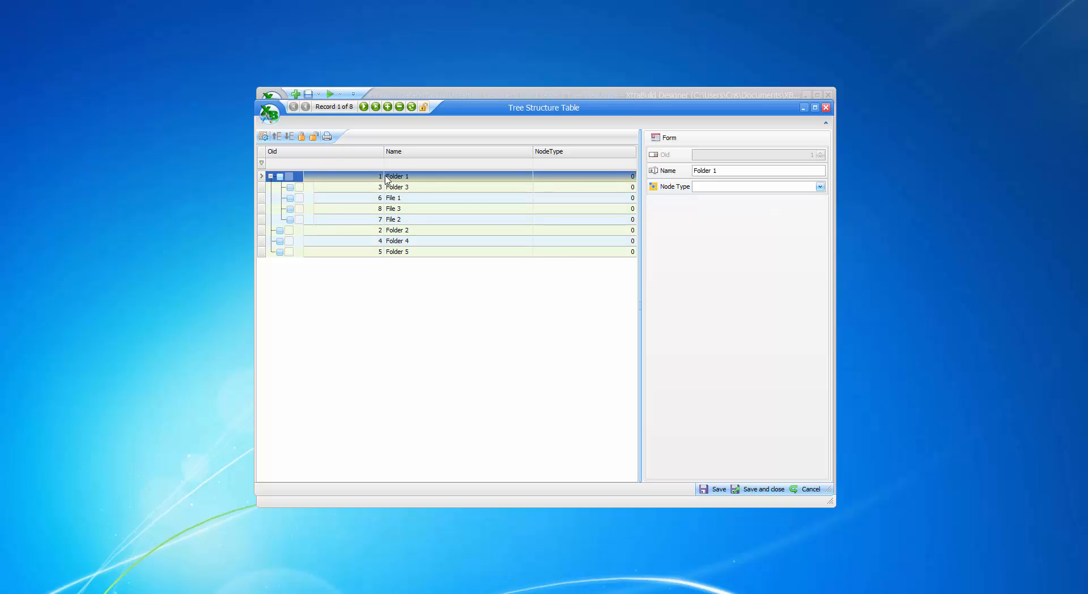
{"action": "left_click", "coordinate": [822, 188]}
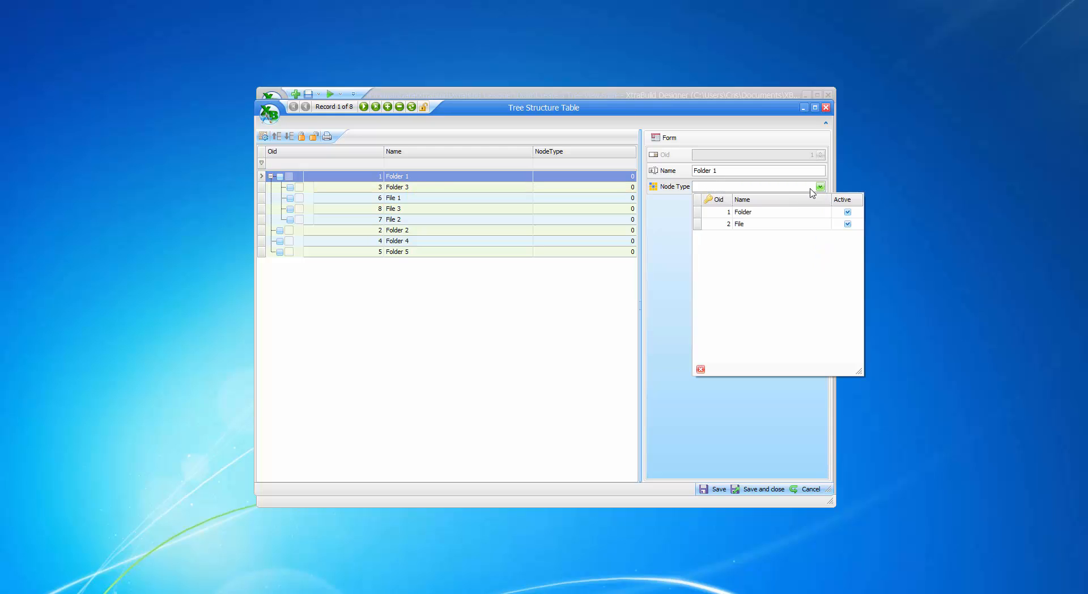
{"action": "left_click", "coordinate": [757, 214]}
{"action": "left_click", "coordinate": [404, 189]}
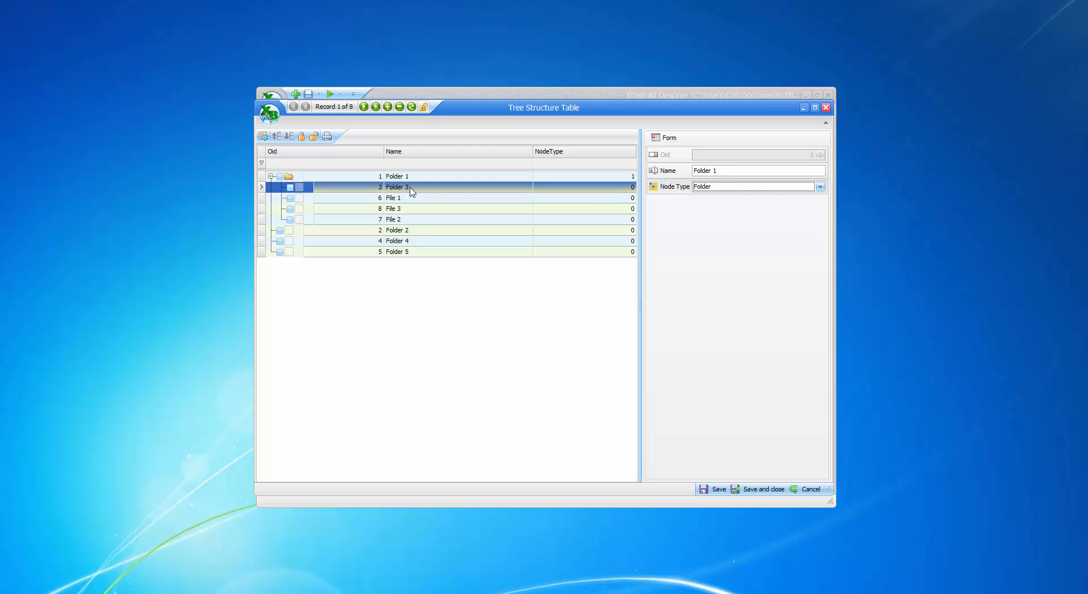
{"action": "left_click", "coordinate": [724, 186]}
{"action": "left_click", "coordinate": [742, 215]}
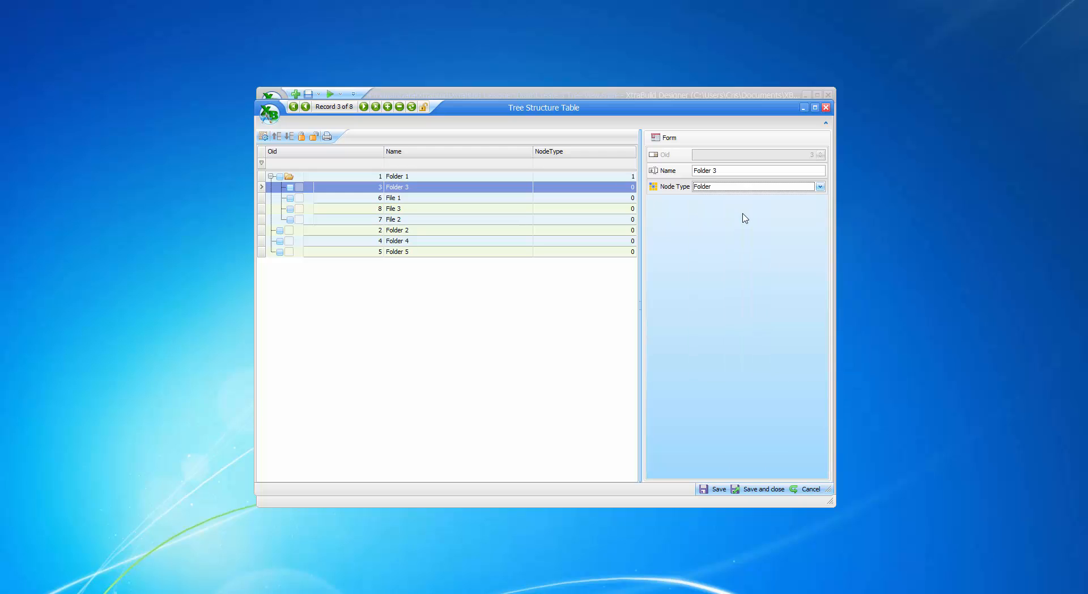
Step: Set the node type of File 1 and File 3 to File
{"action": "left_click", "coordinate": [459, 199]}
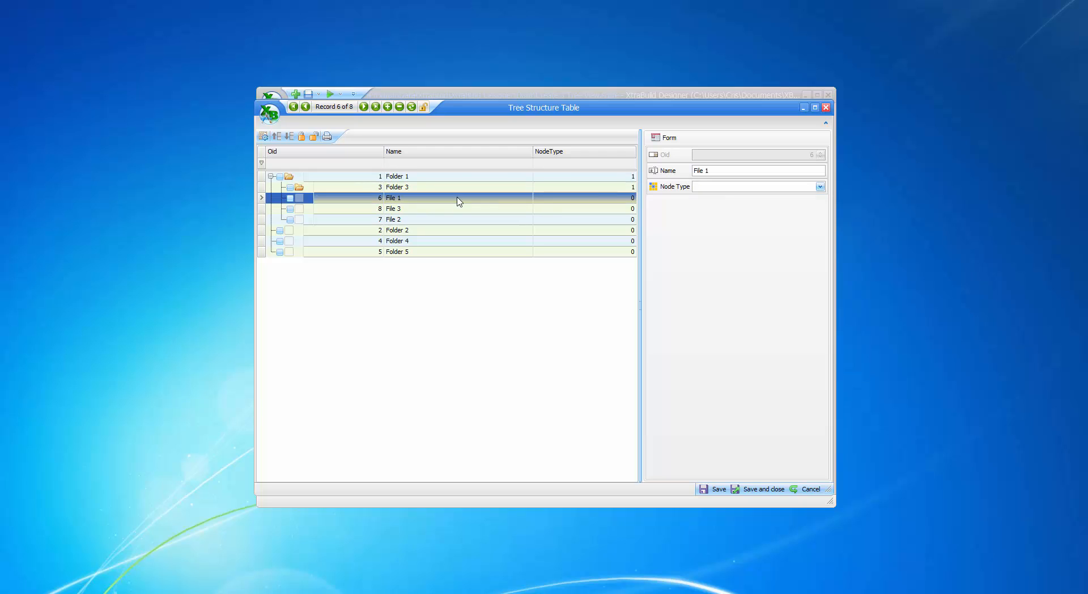
{"action": "left_click", "coordinate": [724, 187]}
{"action": "left_click", "coordinate": [734, 226]}
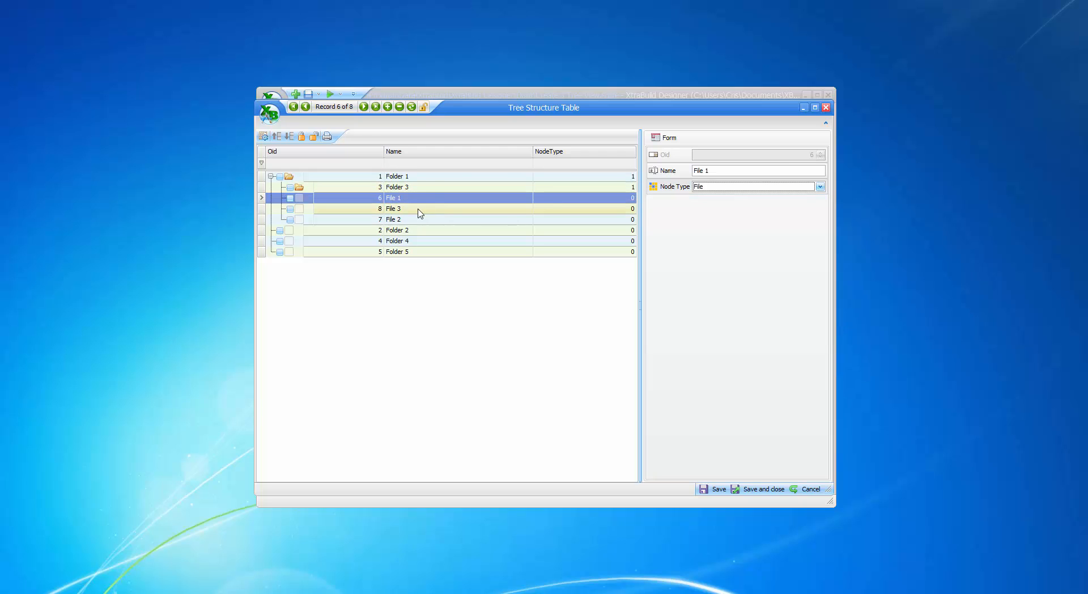
{"action": "left_click", "coordinate": [422, 210]}
{"action": "left_click", "coordinate": [724, 187]}
{"action": "left_click", "coordinate": [734, 224]}
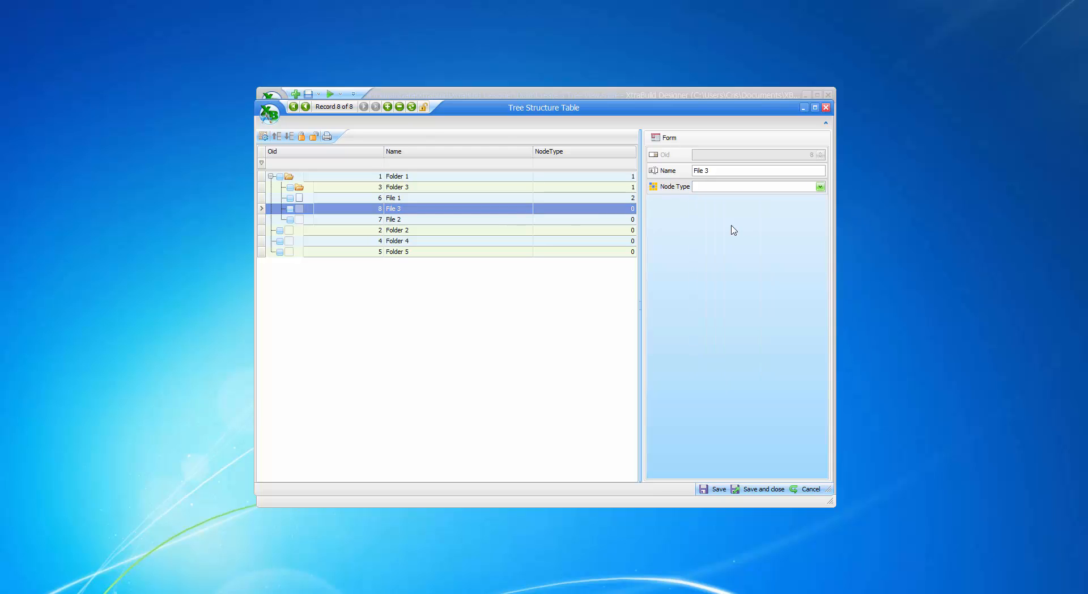
Step: Set the node type of File 2 to File
{"action": "left_click", "coordinate": [460, 220]}
{"action": "left_click", "coordinate": [714, 189]}
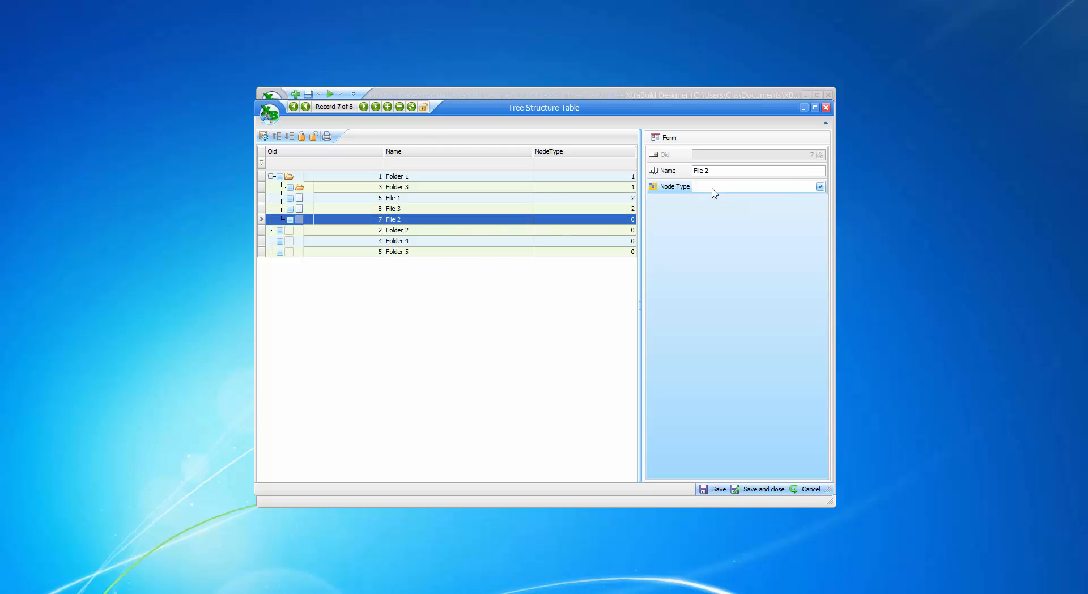
{"action": "left_click", "coordinate": [733, 226]}
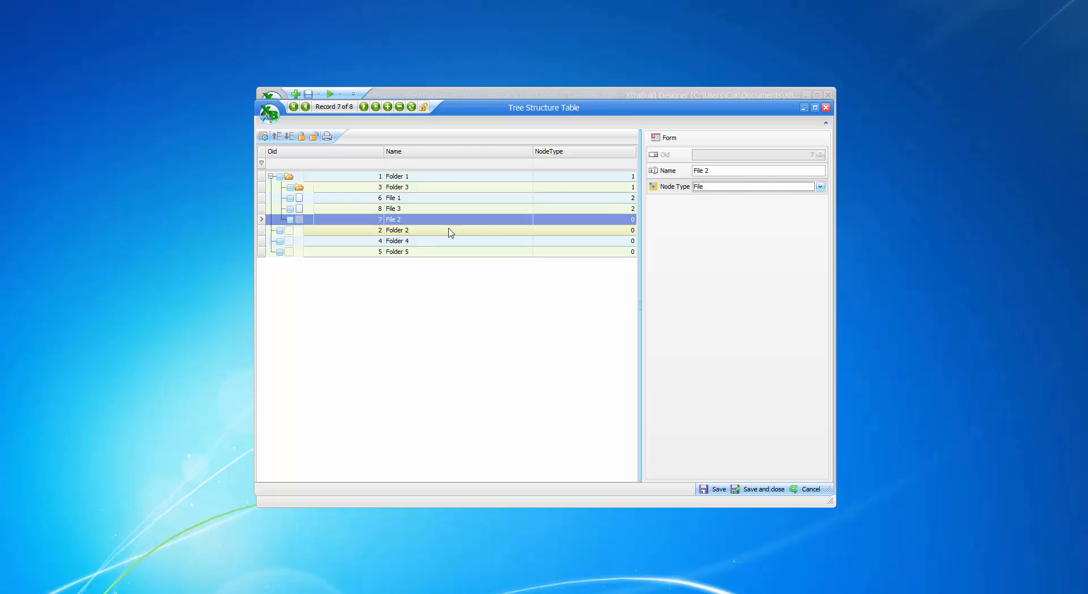
Step: Set the node type of Folder 2 and Folder 4 to Folder
{"action": "left_click", "coordinate": [423, 231]}
{"action": "left_click", "coordinate": [736, 186]}
{"action": "left_click", "coordinate": [735, 186]}
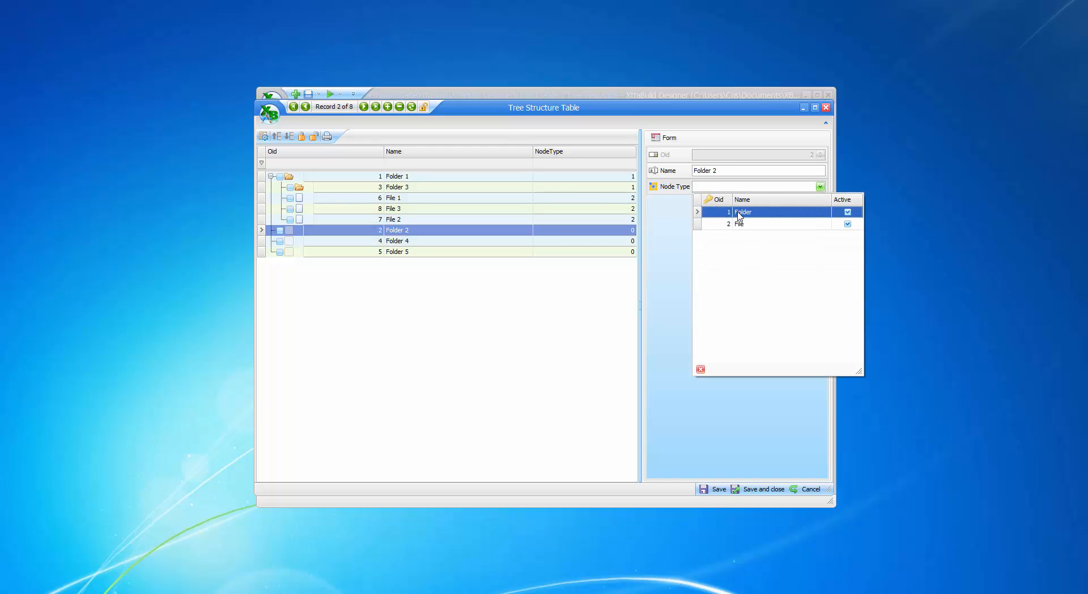
{"action": "left_click", "coordinate": [737, 212]}
{"action": "left_click", "coordinate": [419, 243]}
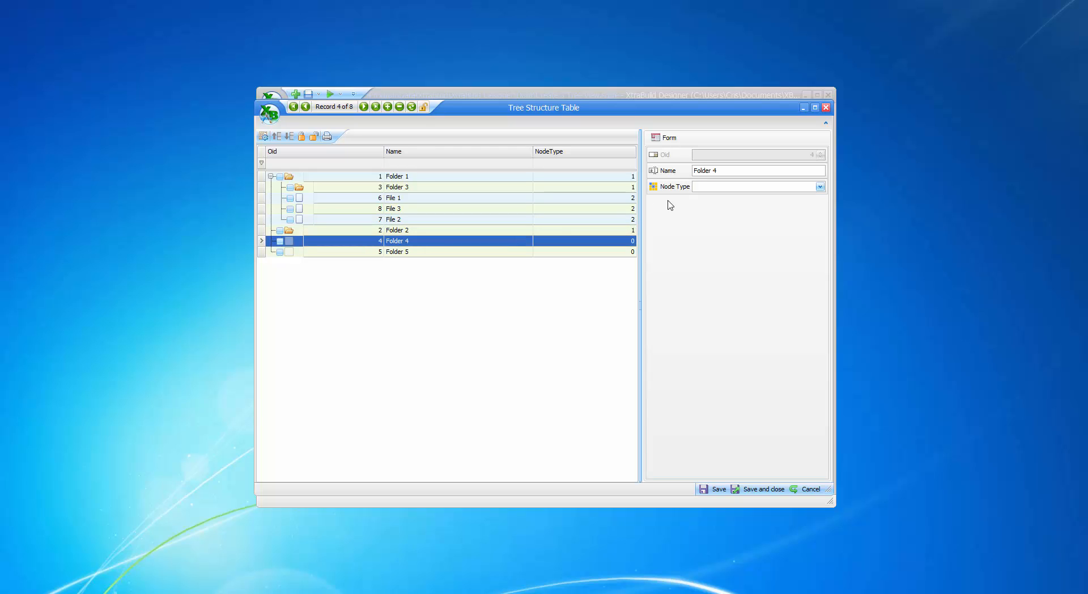
{"action": "left_click", "coordinate": [707, 187]}
{"action": "left_click", "coordinate": [703, 214]}
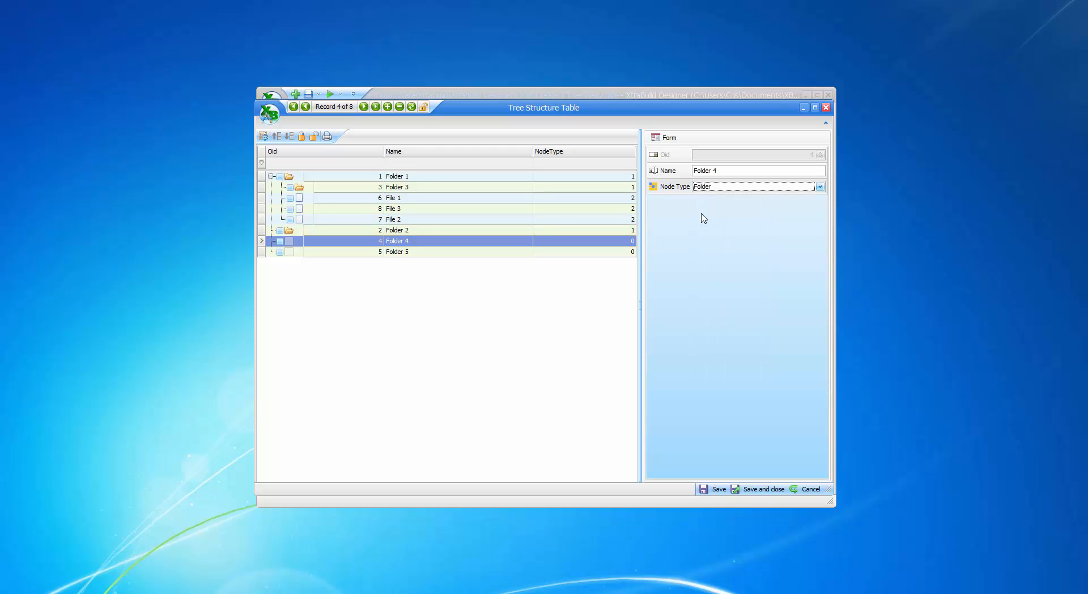
Step: Set the node type of Folder 5 to Folder and save the tree records
{"action": "left_click", "coordinate": [401, 251]}
{"action": "left_click", "coordinate": [708, 191]}
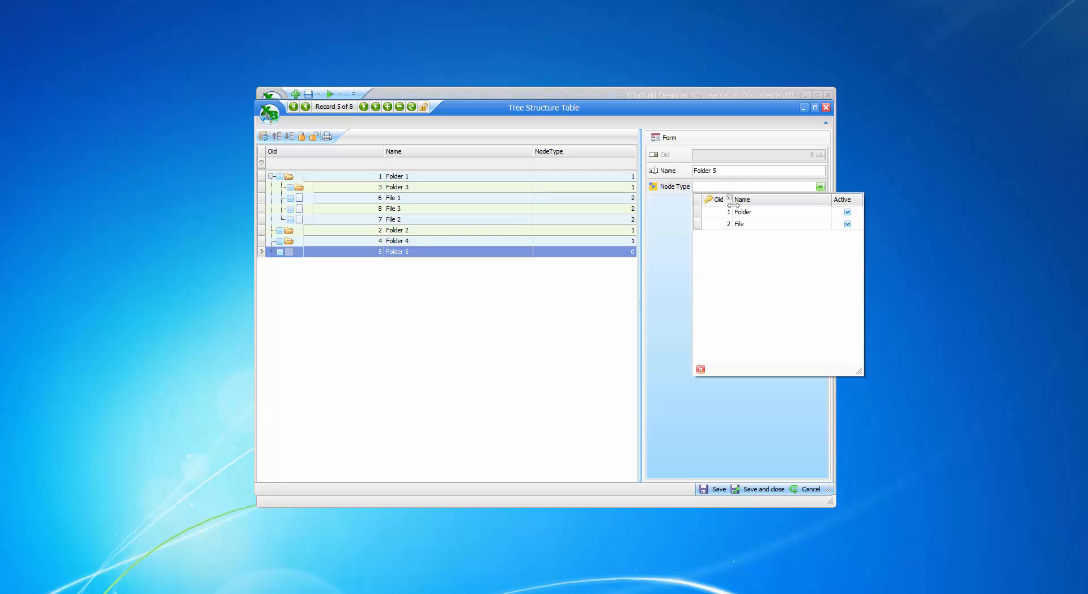
{"action": "left_click", "coordinate": [743, 214]}
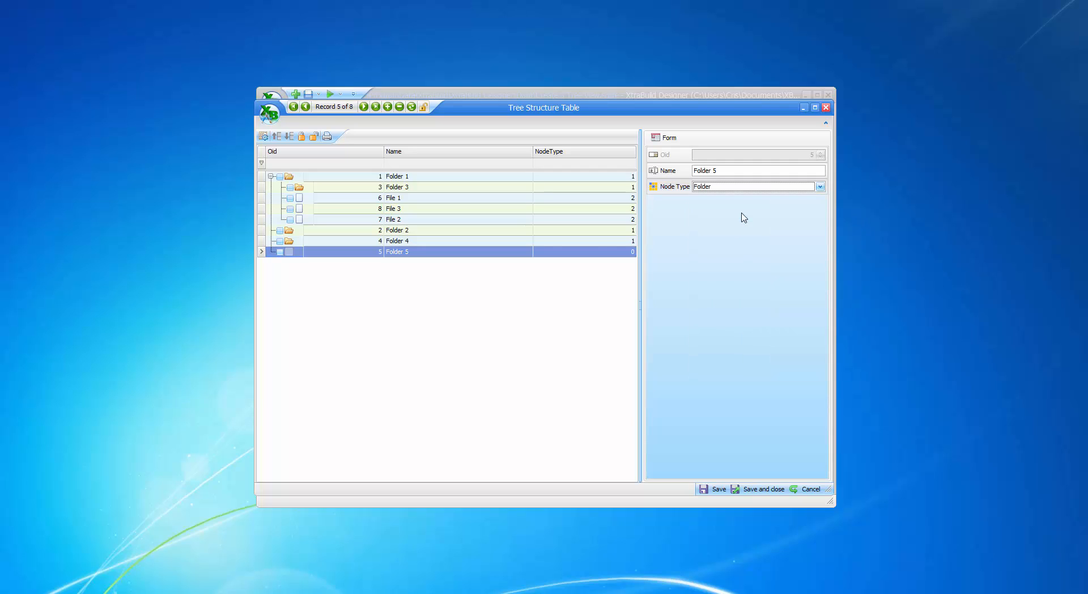
{"action": "left_click", "coordinate": [447, 309]}
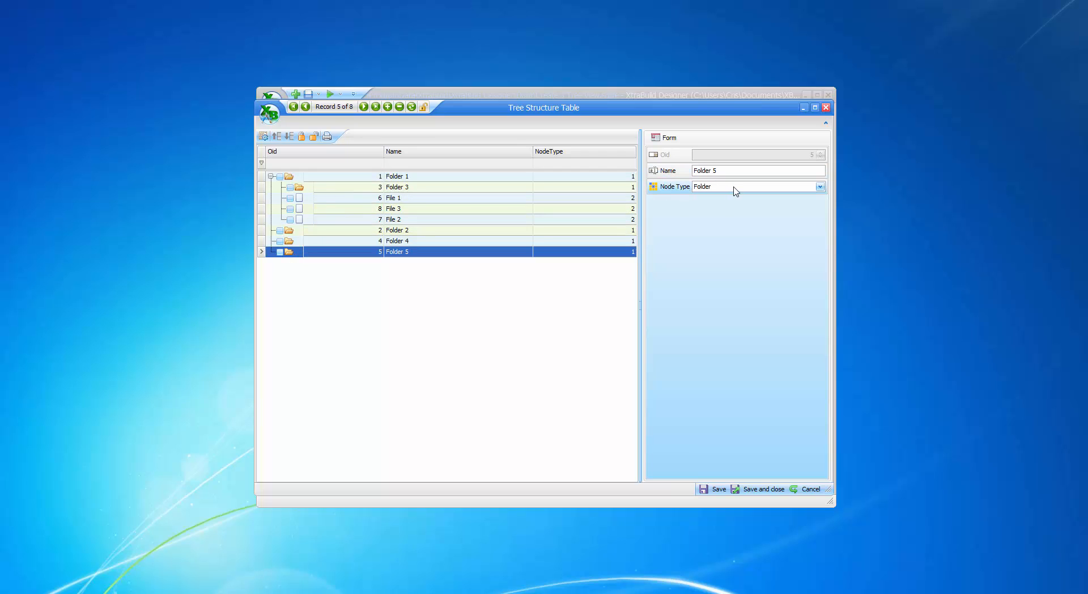
{"action": "left_click", "coordinate": [716, 491]}
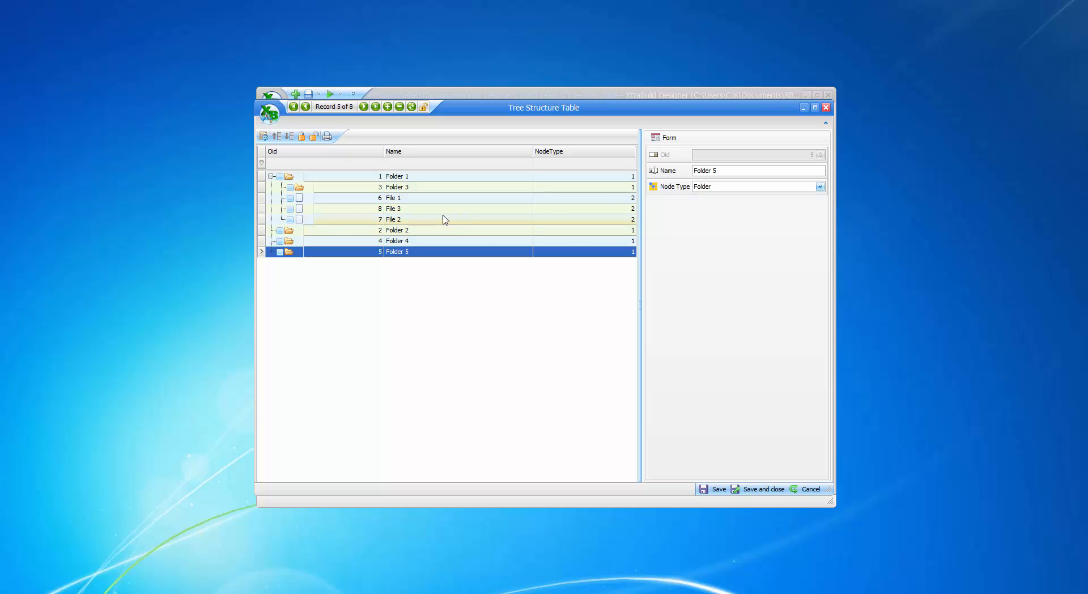
Step: Save and close the Tree Structure Table record editor, returning to the Tree View Manager
{"action": "left_click", "coordinate": [410, 212]}
{"action": "mouse_move", "coordinate": [408, 209]}
{"action": "left_mouse_down"}
{"action": "mouse_move", "coordinate": [412, 199]}
{"action": "mouse_move", "coordinate": [408, 245]}
{"action": "mouse_move", "coordinate": [398, 186]}
{"action": "mouse_move", "coordinate": [402, 211]}
{"action": "left_mouse_up"}
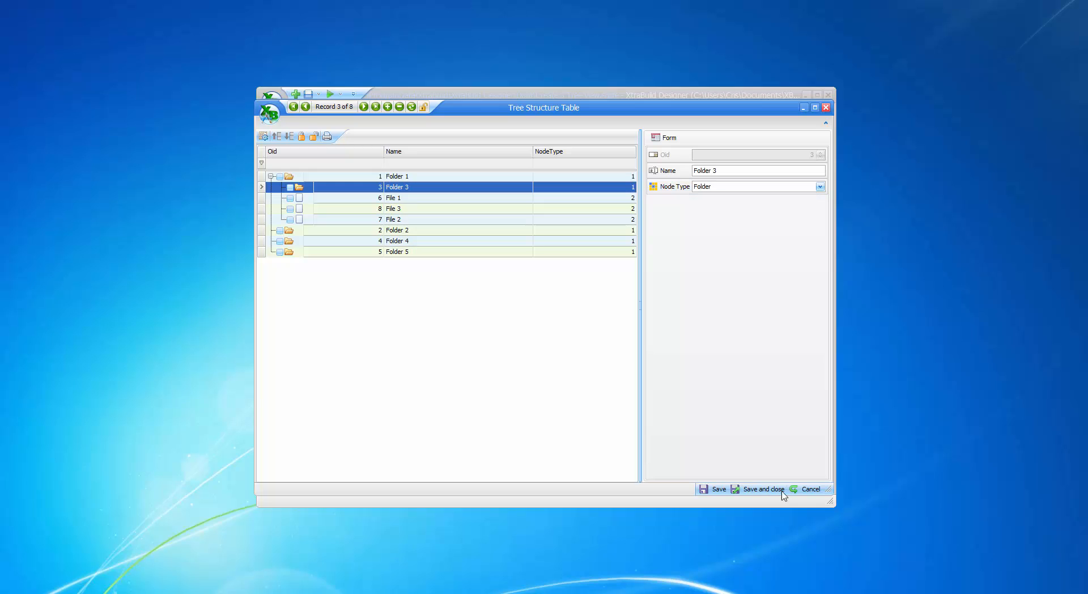
{"action": "left_click", "coordinate": [760, 490]}
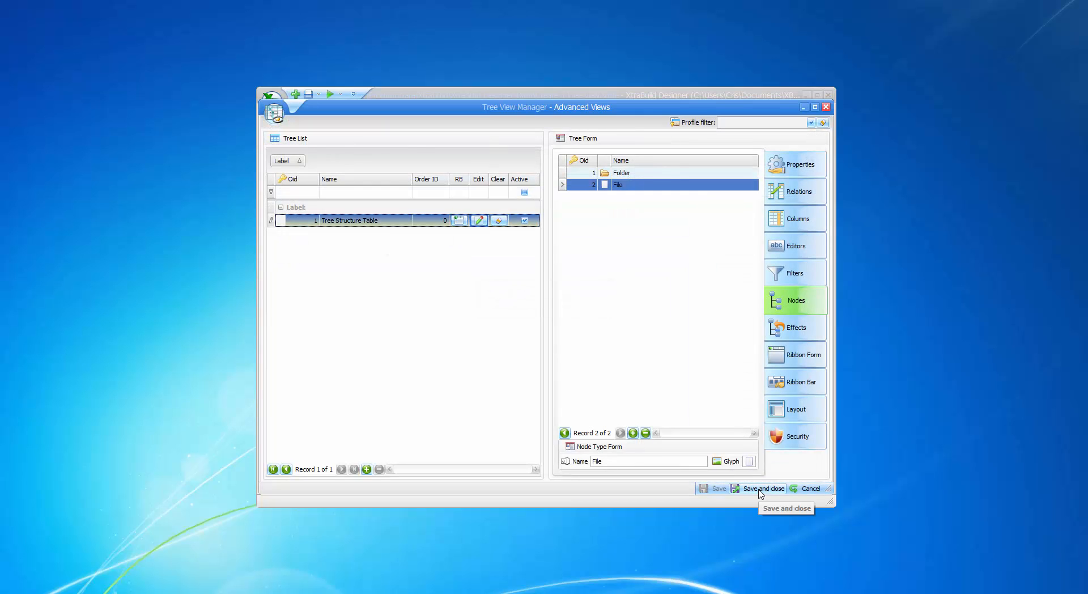
Step: Add two node effects to the tree view and give the first one Folder as both source and target node type
{"action": "left_click", "coordinate": [791, 334]}
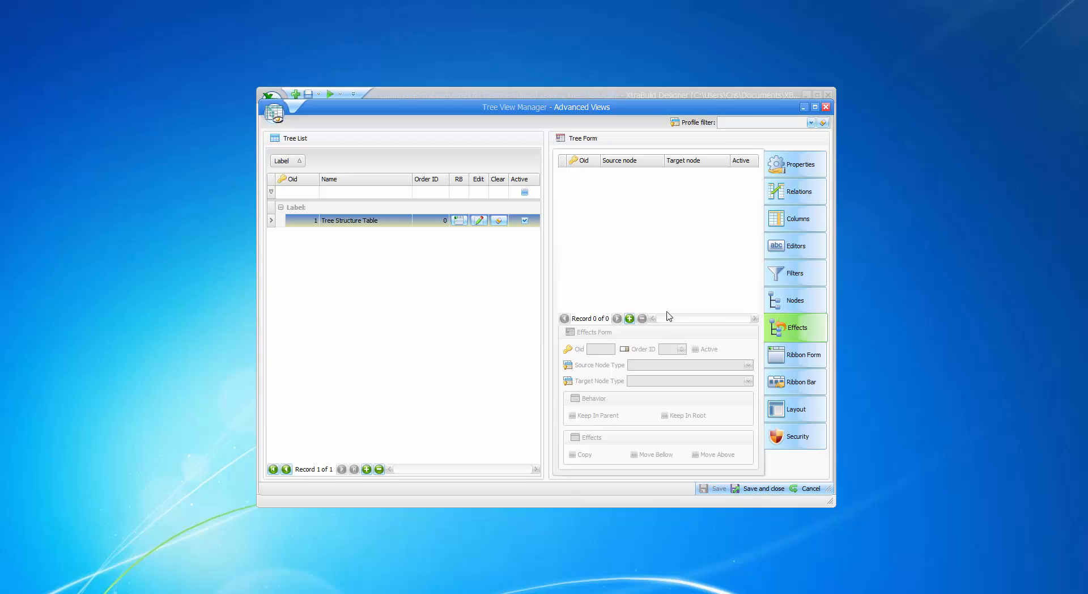
{"action": "left_click", "coordinate": [630, 319]}
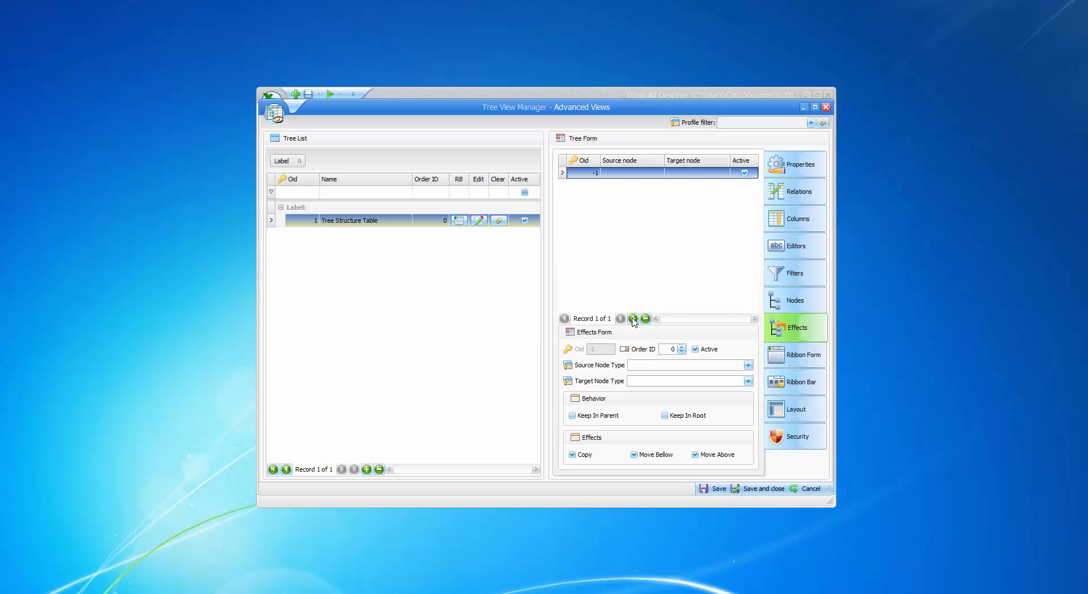
{"action": "left_click", "coordinate": [633, 319]}
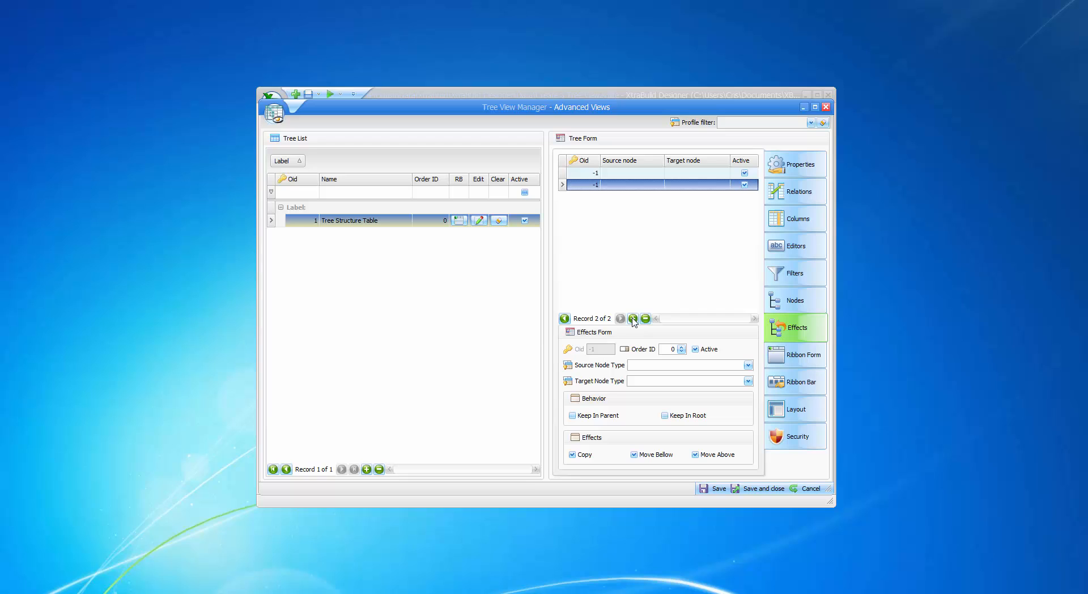
{"action": "left_click", "coordinate": [602, 174]}
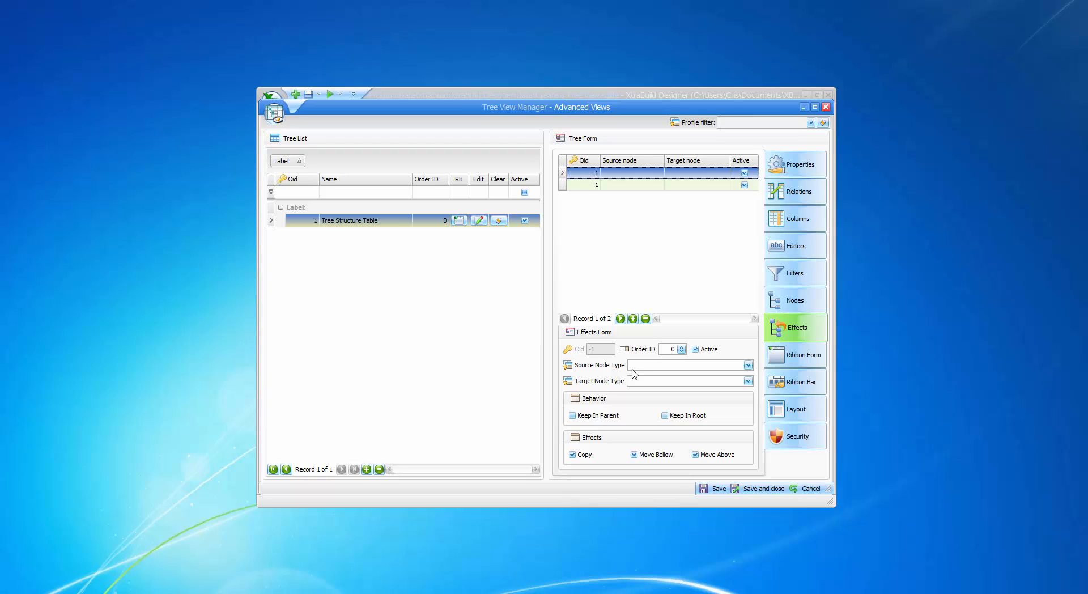
{"action": "left_click", "coordinate": [643, 365]}
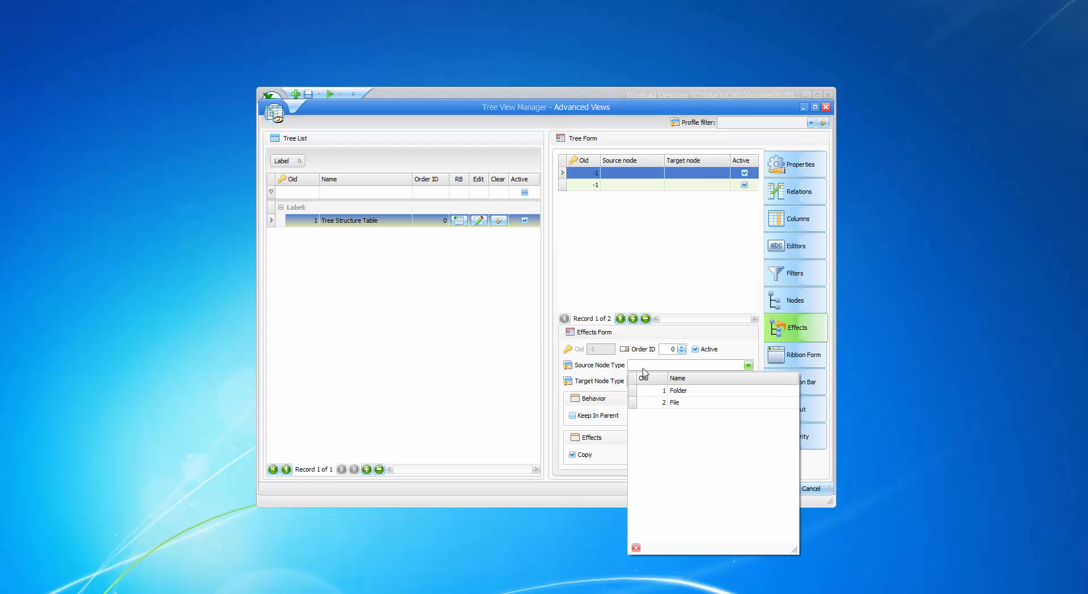
{"action": "left_click", "coordinate": [678, 391]}
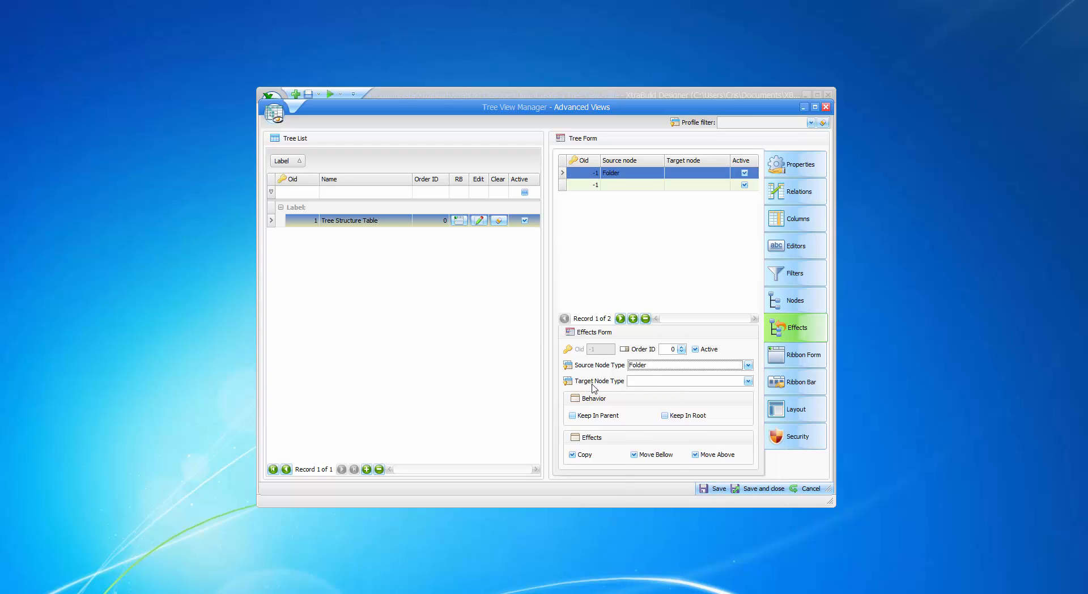
{"action": "left_click", "coordinate": [640, 382]}
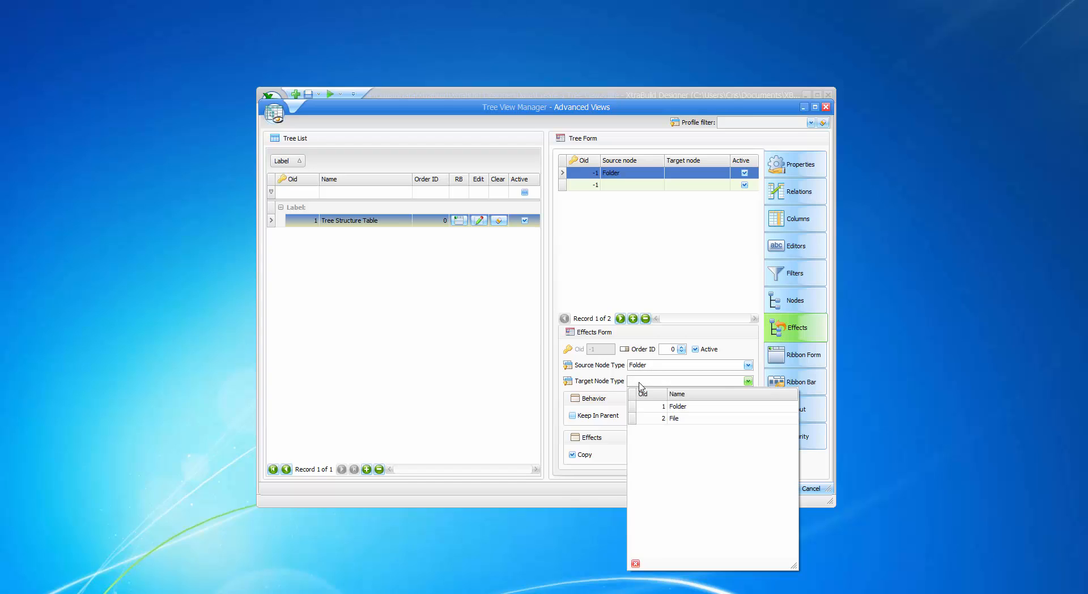
{"action": "left_click", "coordinate": [676, 406]}
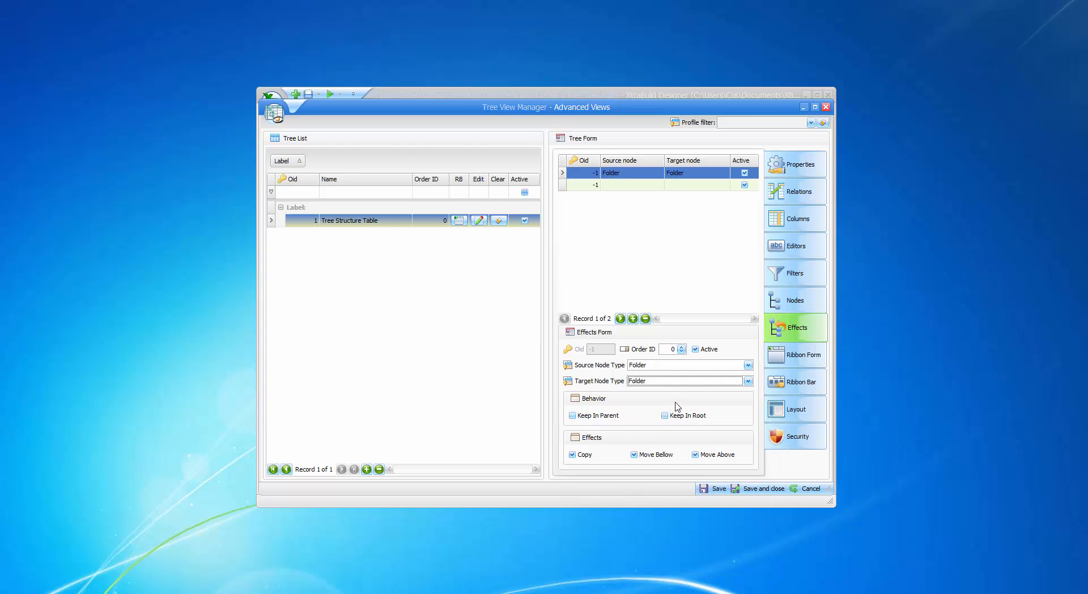
Step: Set the second effect's source node type to Folder and target node type to File, and save the effects
{"action": "left_click", "coordinate": [613, 186]}
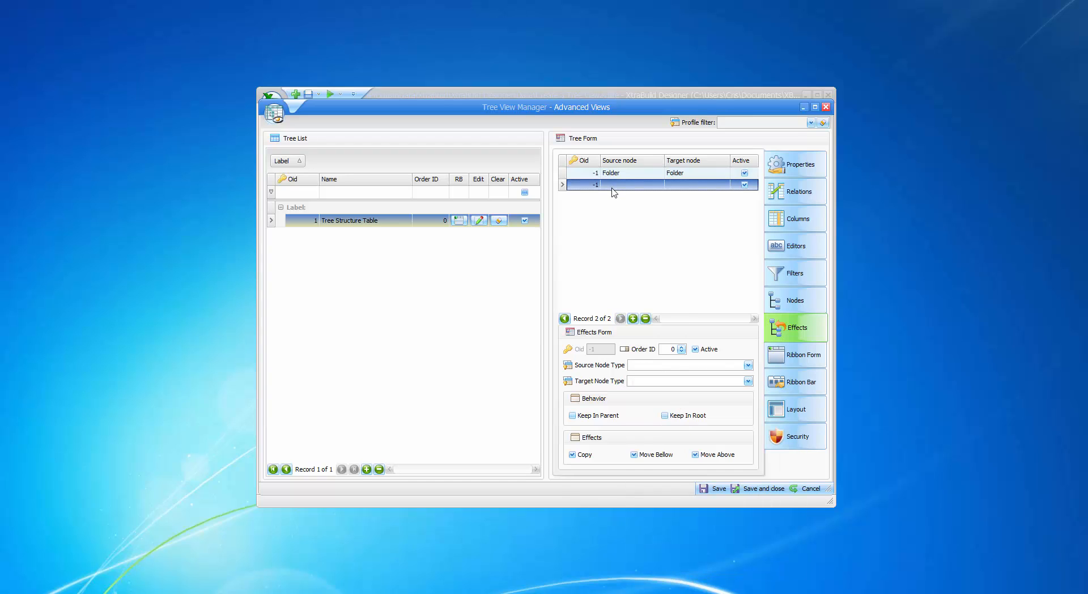
{"action": "left_click", "coordinate": [639, 365]}
{"action": "left_click", "coordinate": [673, 391]}
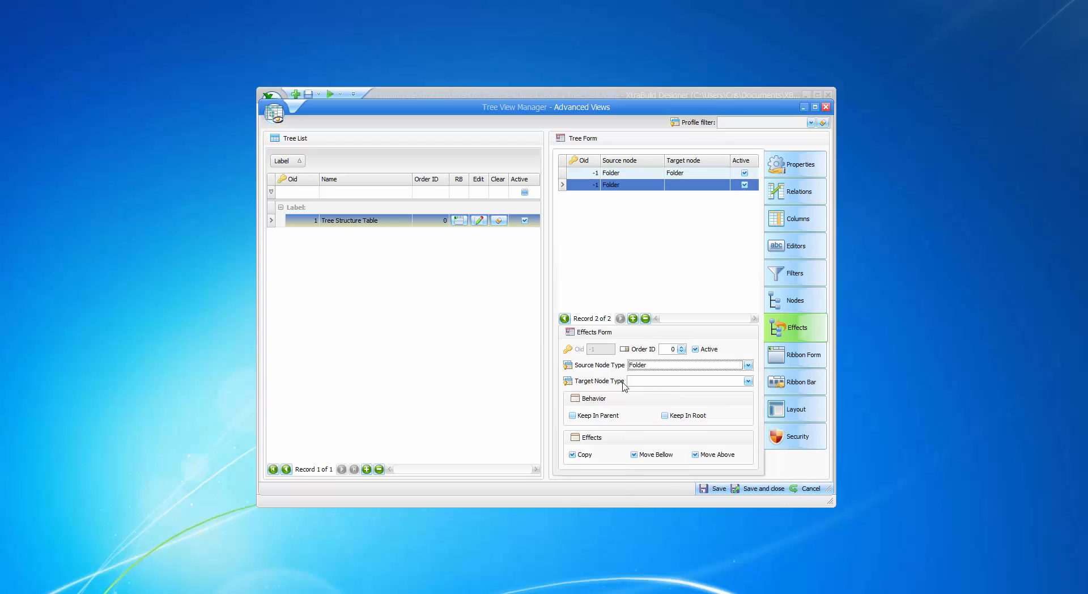
{"action": "left_click", "coordinate": [638, 382]}
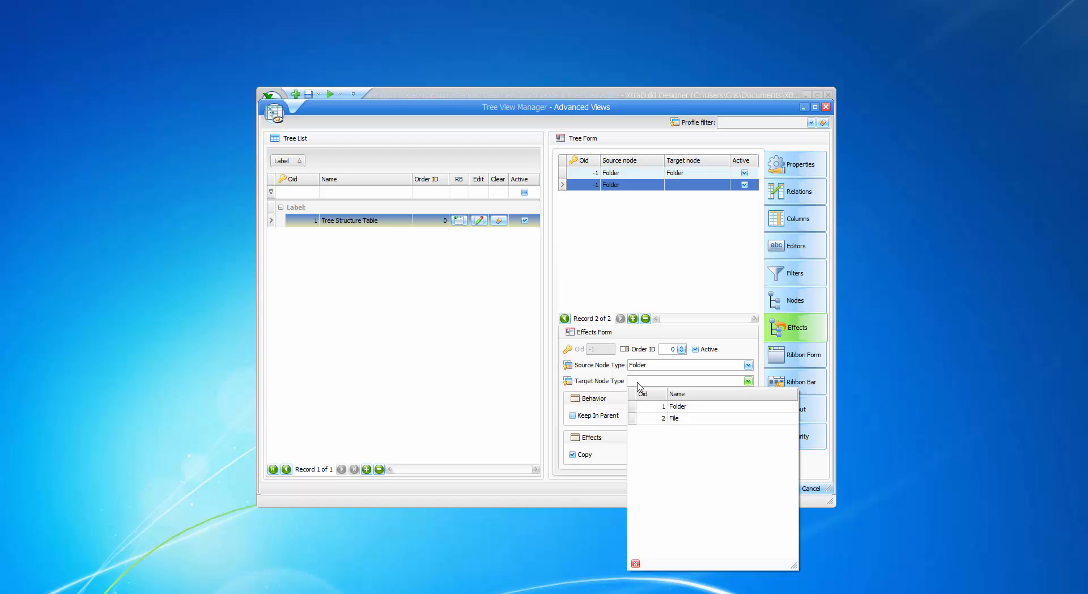
{"action": "left_click", "coordinate": [673, 418]}
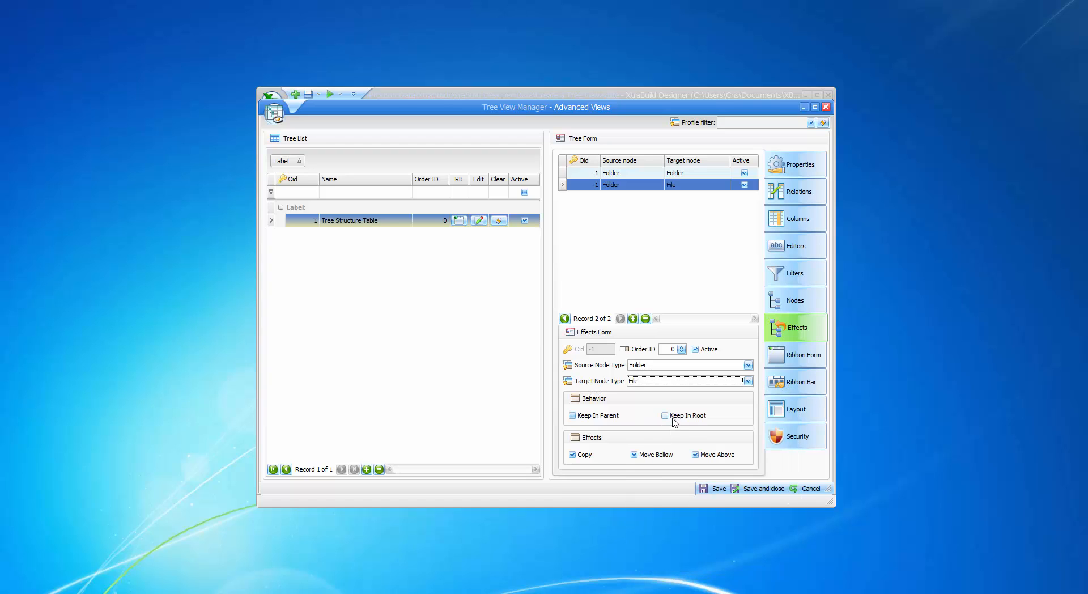
{"action": "left_click", "coordinate": [704, 489]}
Step: Add two more effects and set the third one's source and target node types to File
{"action": "left_click", "coordinate": [633, 319]}
{"action": "left_click", "coordinate": [633, 319]}
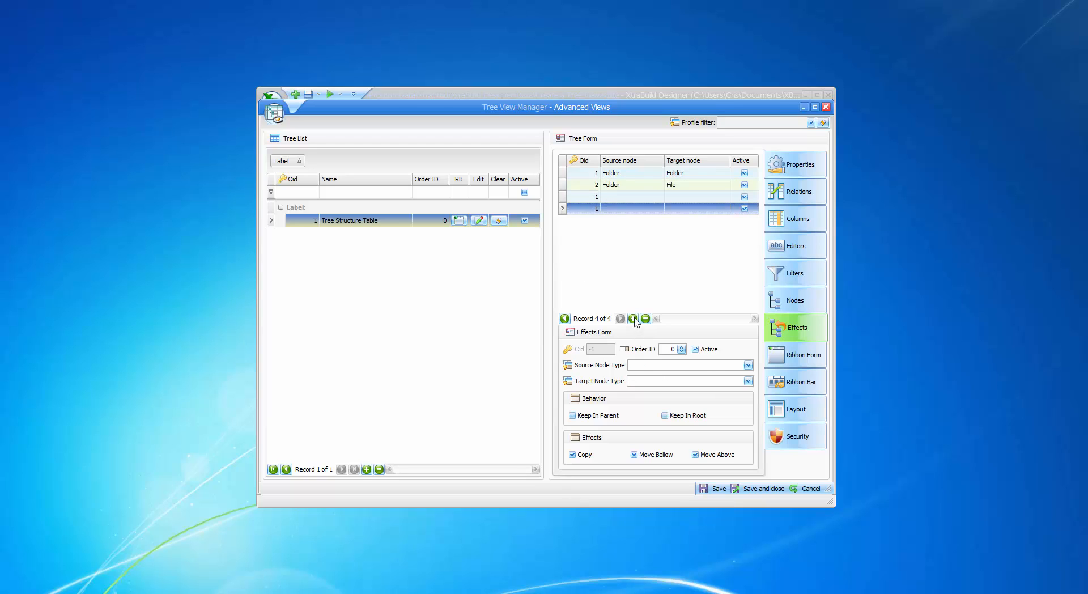
{"action": "left_click", "coordinate": [615, 198]}
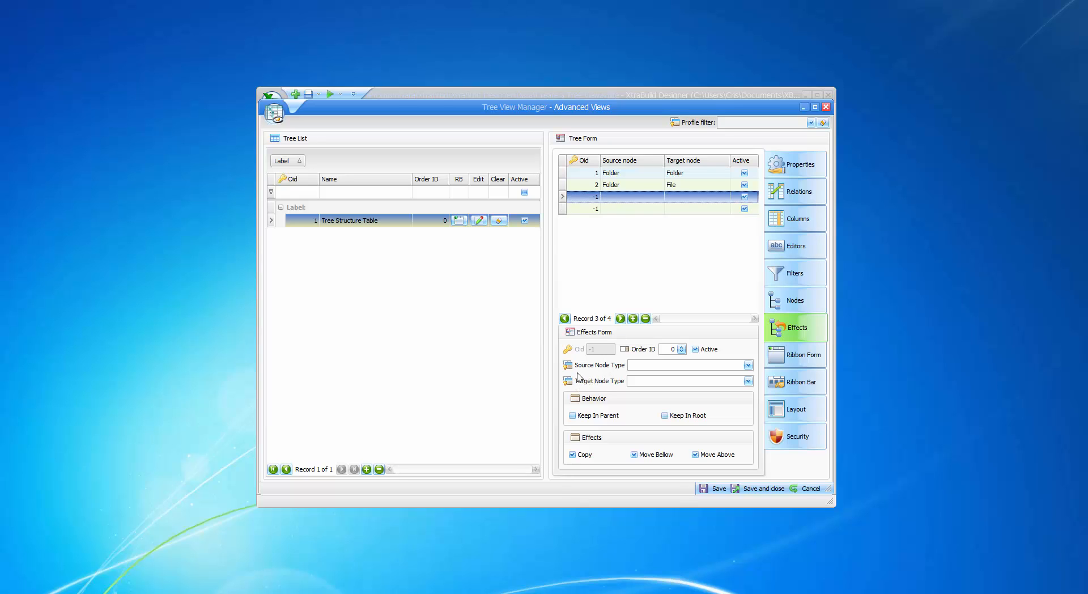
{"action": "left_click", "coordinate": [649, 366]}
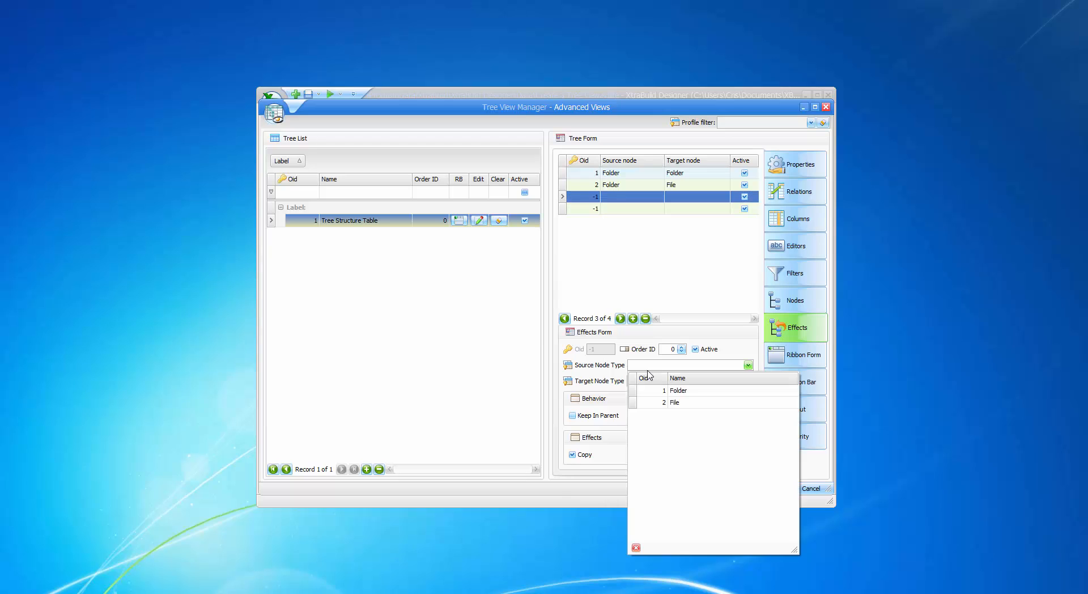
{"action": "left_click", "coordinate": [683, 404]}
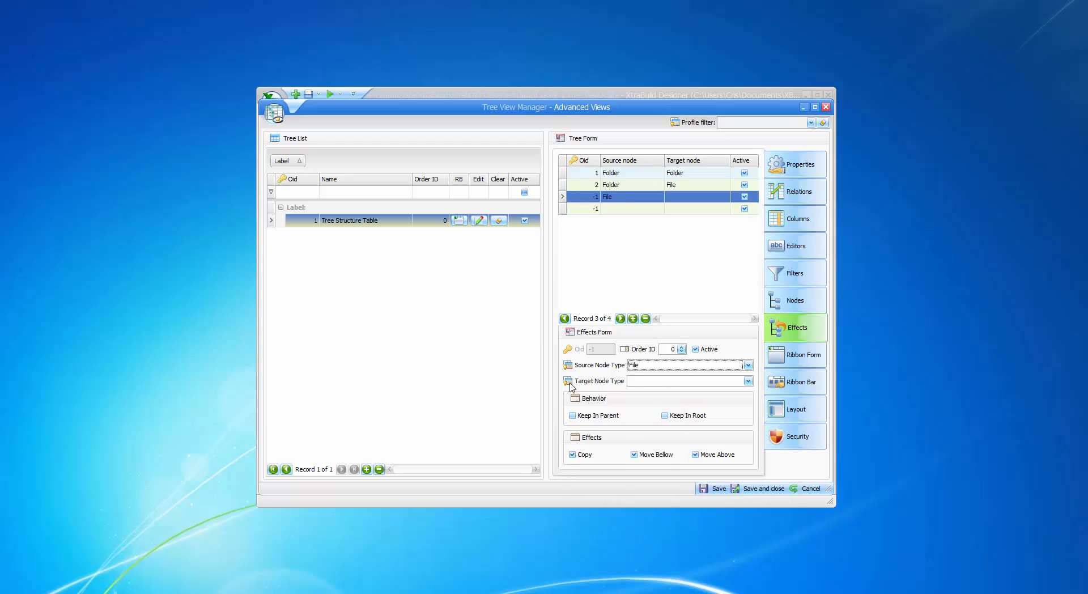
{"action": "left_click", "coordinate": [635, 382]}
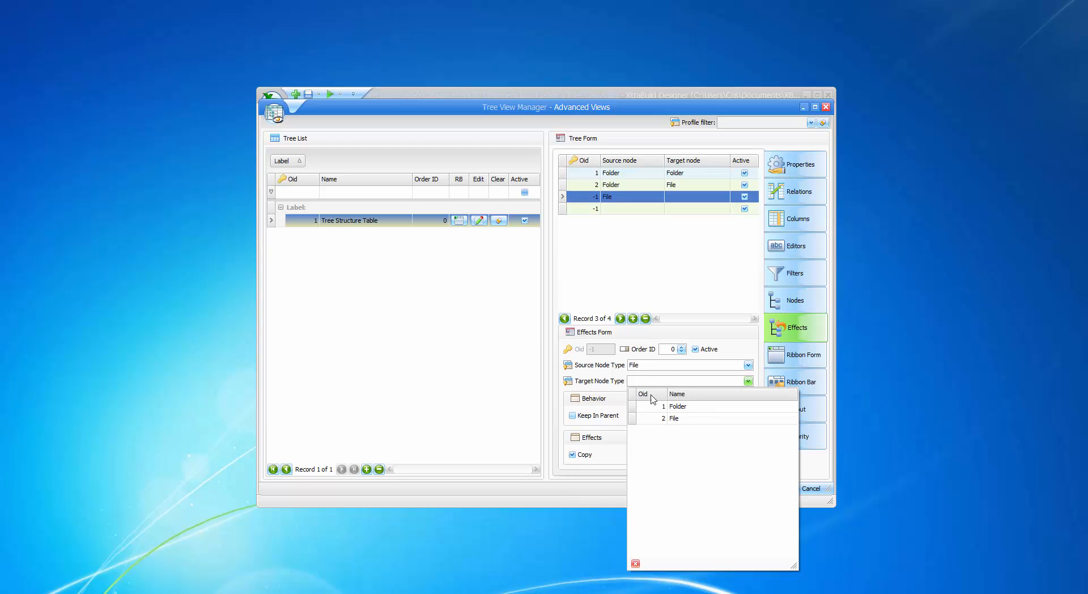
{"action": "left_click", "coordinate": [674, 418]}
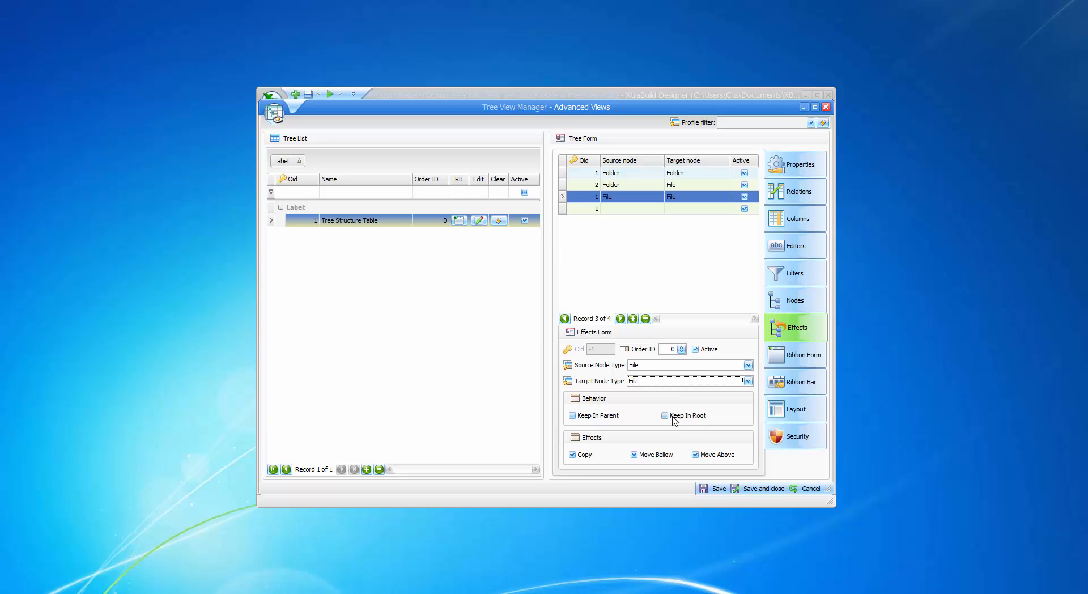
Step: Set the fourth effect's source node type to File and its target node type to Folder
{"action": "left_click", "coordinate": [609, 210]}
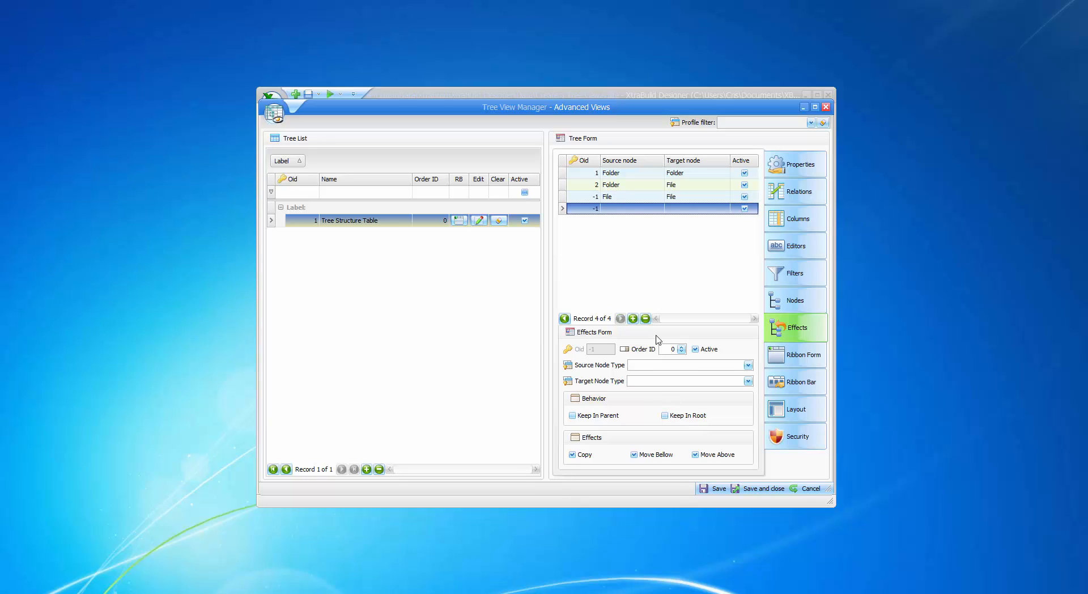
{"action": "left_click", "coordinate": [639, 369]}
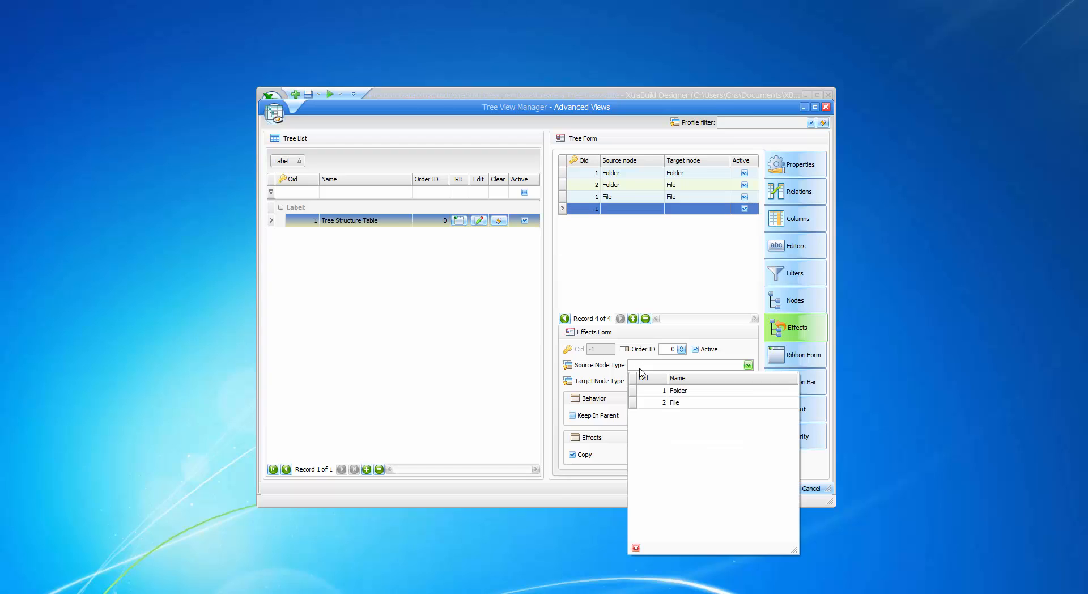
{"action": "left_click", "coordinate": [674, 403]}
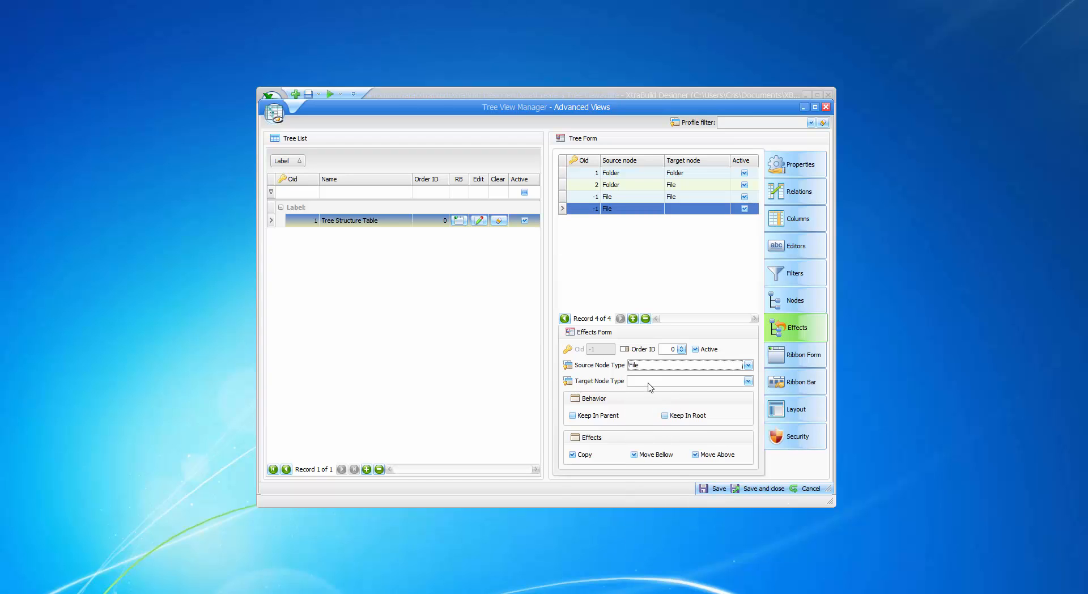
{"action": "left_click", "coordinate": [650, 385]}
{"action": "left_click", "coordinate": [679, 408]}
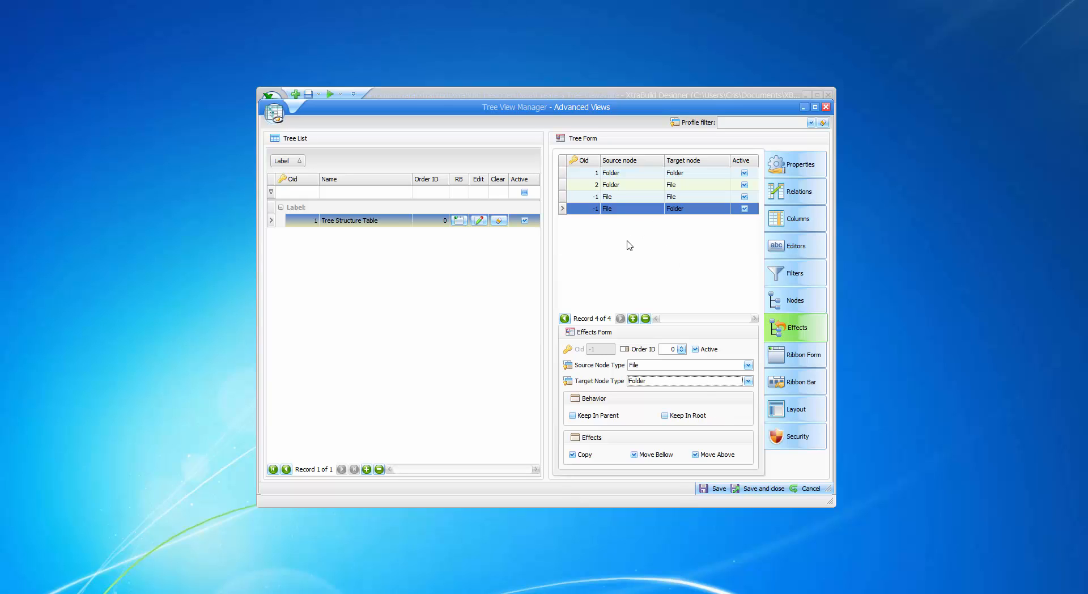
Step: Turn off the Copy effect for the Folder-to-File and File-to-File node effects, and save the tree definition
{"action": "left_click", "coordinate": [617, 174]}
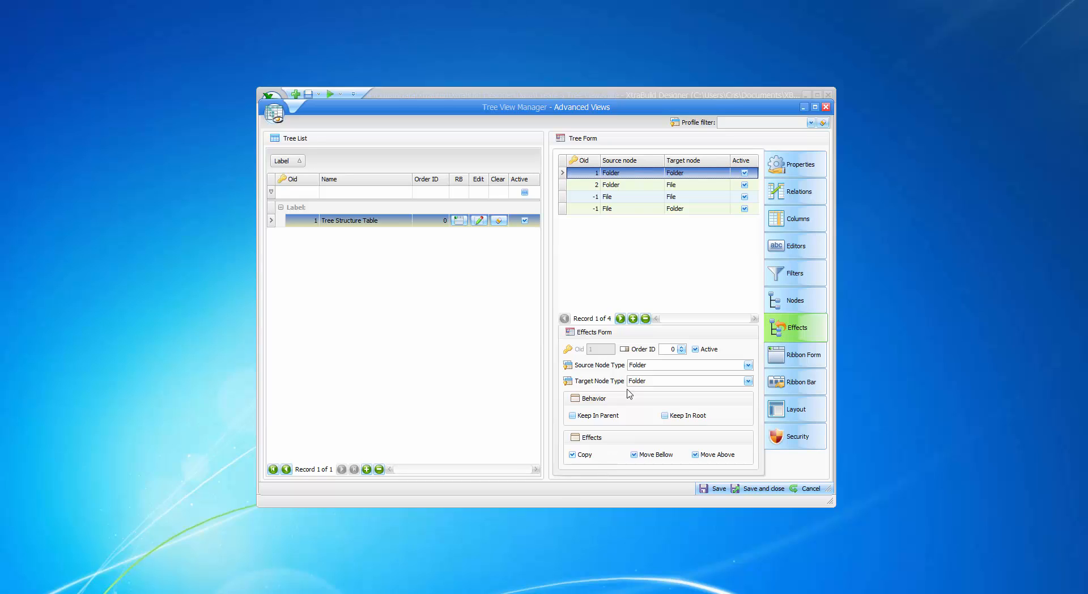
{"action": "left_click", "coordinate": [612, 187]}
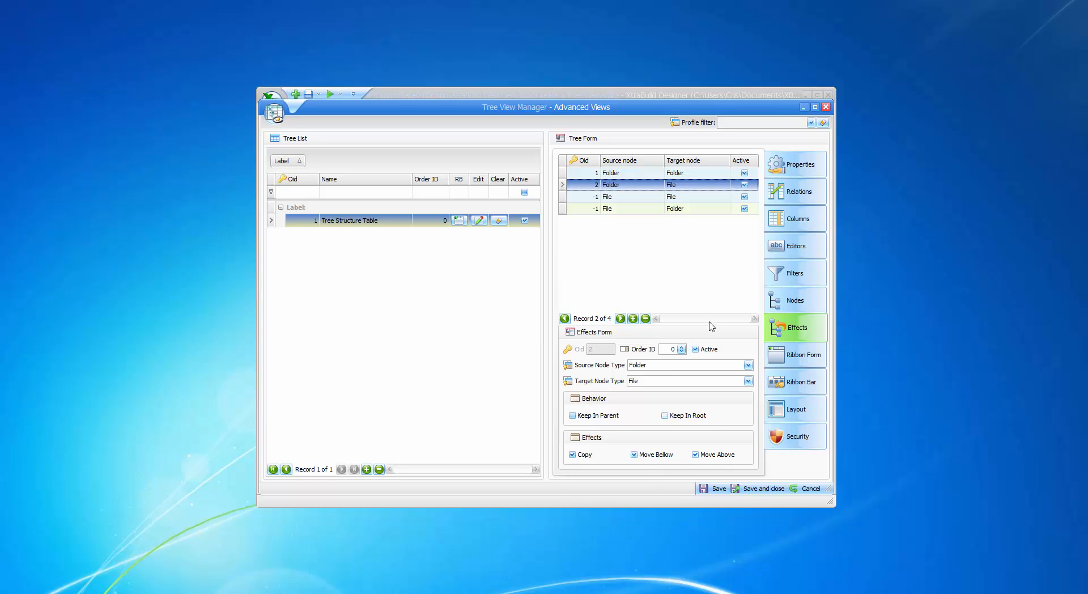
{"action": "left_click", "coordinate": [572, 456]}
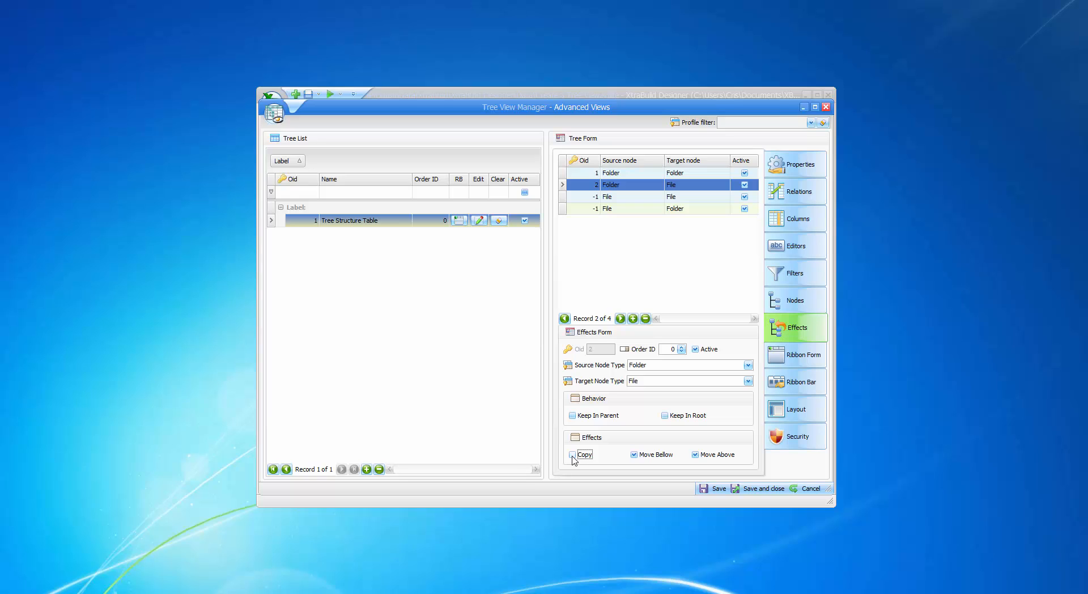
{"action": "left_click", "coordinate": [616, 198]}
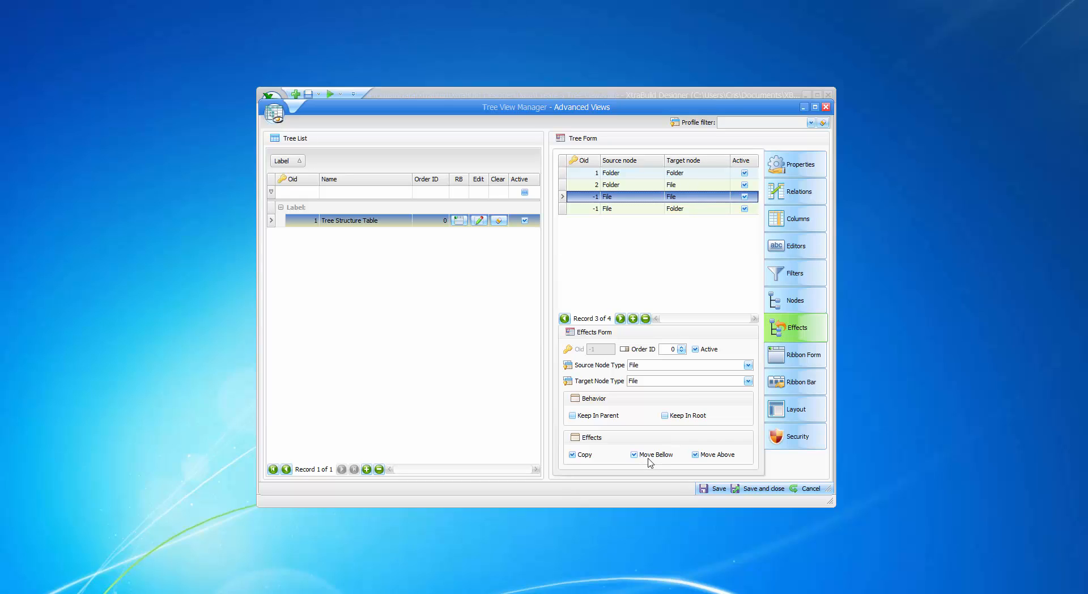
{"action": "left_click", "coordinate": [573, 455]}
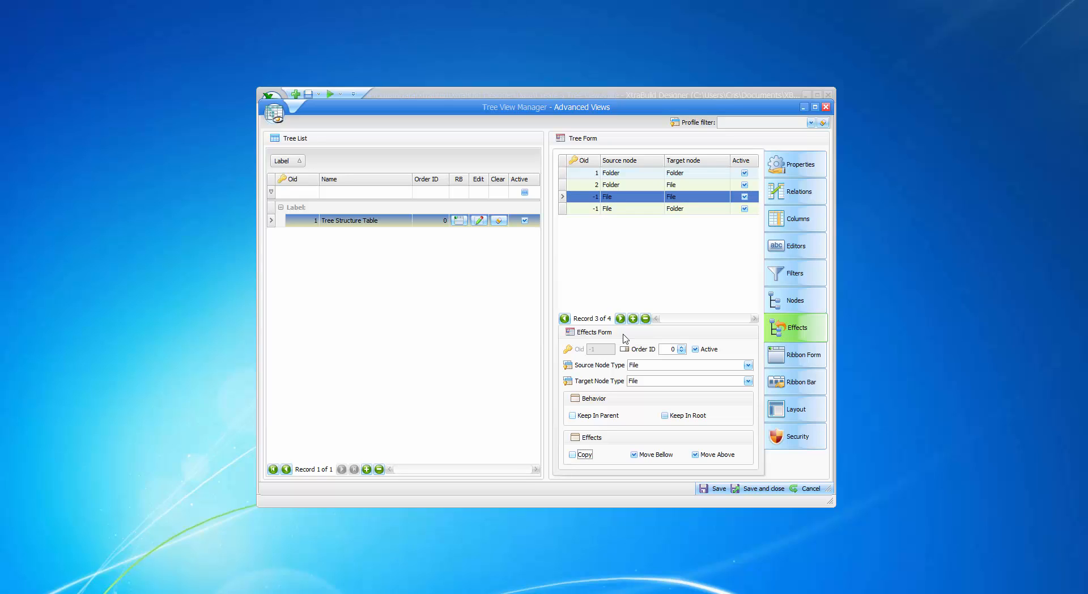
{"action": "left_click", "coordinate": [617, 208]}
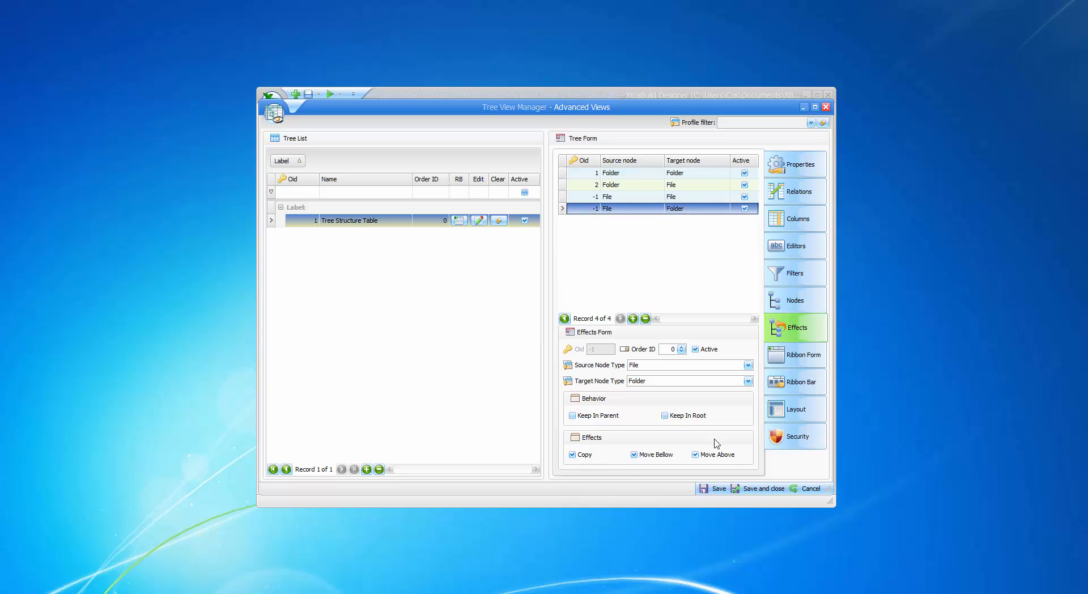
{"action": "left_click", "coordinate": [717, 489]}
Step: Open the Tree Structure Table view and move Folder 2 and File 2 into Folder 4
{"action": "left_click", "coordinate": [479, 222]}
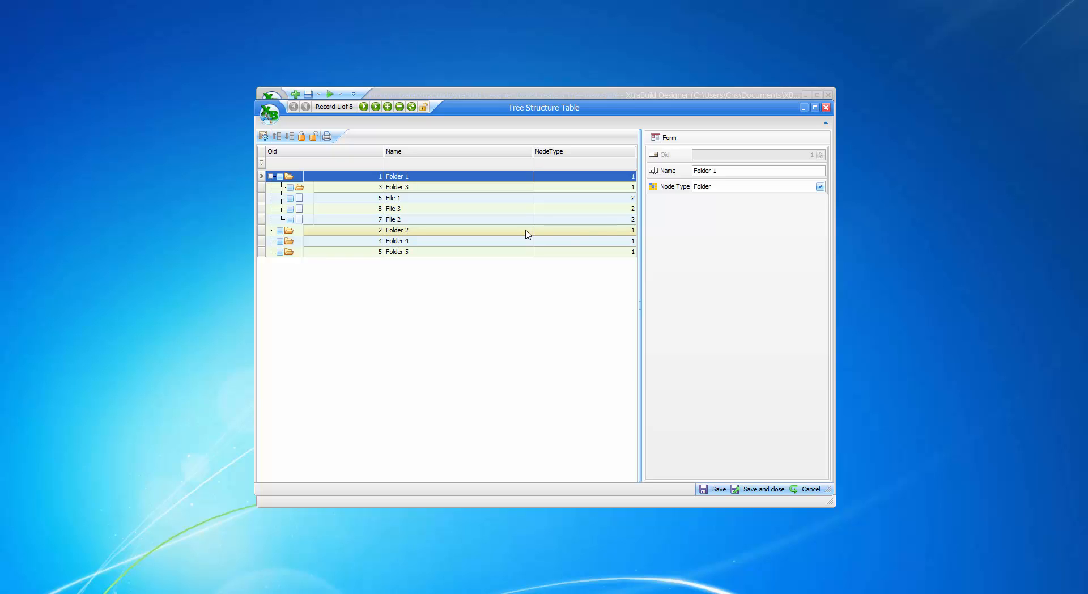
{"action": "left_click", "coordinate": [420, 233]}
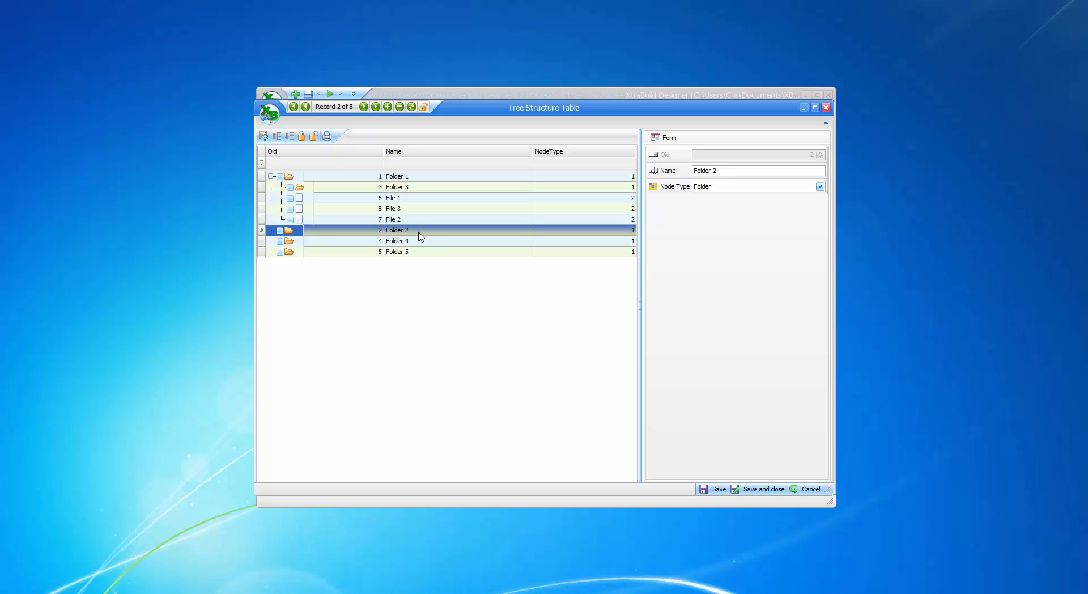
{"action": "left_click_drag", "start_coordinate": [419, 233], "coordinate": [425, 244]}
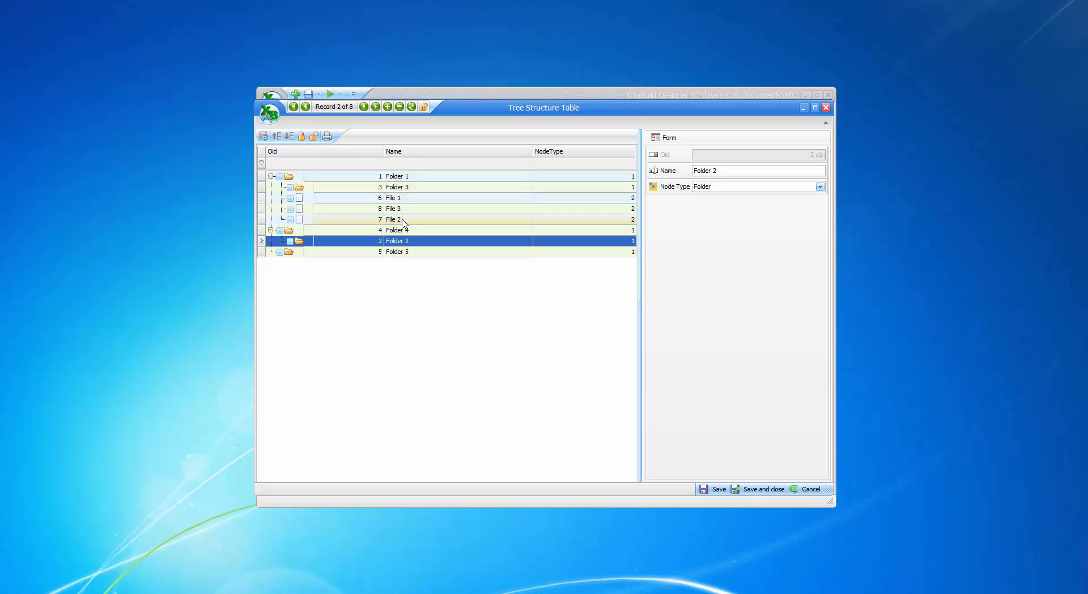
{"action": "left_click_drag", "start_coordinate": [404, 222], "coordinate": [415, 237]}
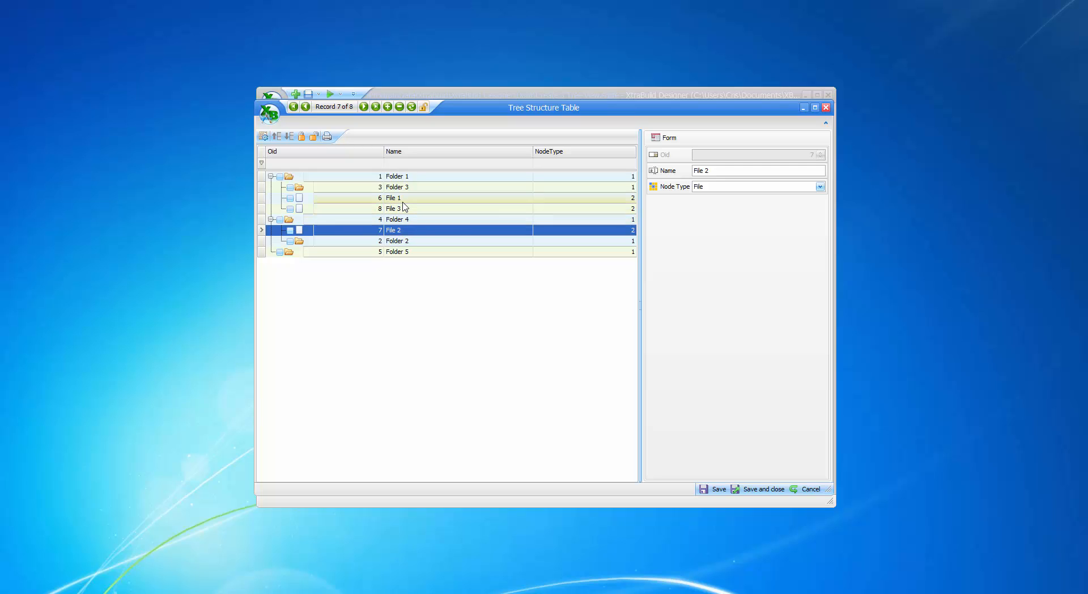
Step: Test dropping File 1 onto File 3, and Folder 3 onto File 1 and File 3
{"action": "left_click_drag", "start_coordinate": [405, 202], "coordinate": [405, 210]}
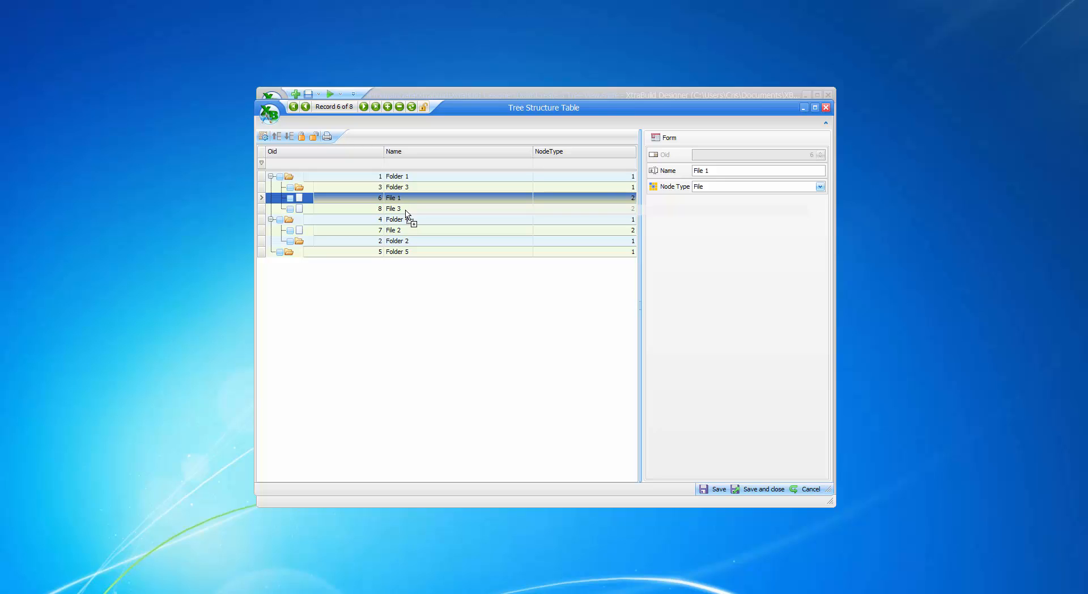
{"action": "left_click_drag", "start_coordinate": [406, 210], "coordinate": [414, 198]}
{"action": "left_click", "coordinate": [404, 190]}
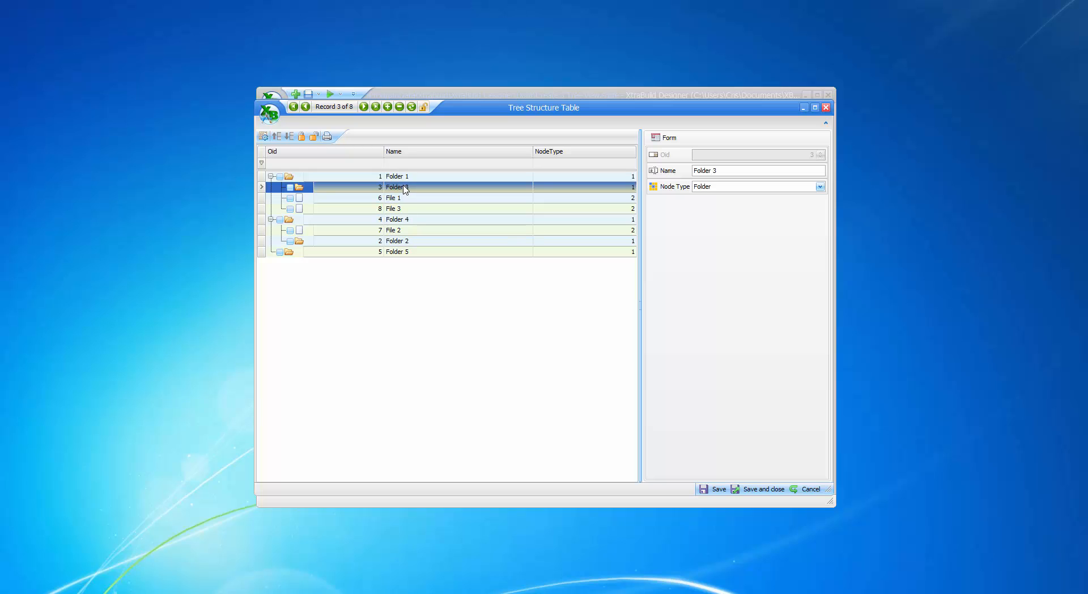
{"action": "mouse_move", "coordinate": [405, 189]}
{"action": "left_mouse_down"}
{"action": "mouse_move", "coordinate": [417, 208]}
{"action": "mouse_move", "coordinate": [403, 200]}
{"action": "left_mouse_up"}
{"action": "left_click_drag", "start_coordinate": [402, 198], "coordinate": [402, 205]}
{"action": "mouse_move", "coordinate": [403, 208]}
{"action": "left_mouse_down"}
{"action": "mouse_move", "coordinate": [413, 198]}
{"action": "mouse_move", "coordinate": [404, 202]}
{"action": "left_mouse_up"}
{"action": "left_click_drag", "start_coordinate": [404, 201], "coordinate": [427, 202]}
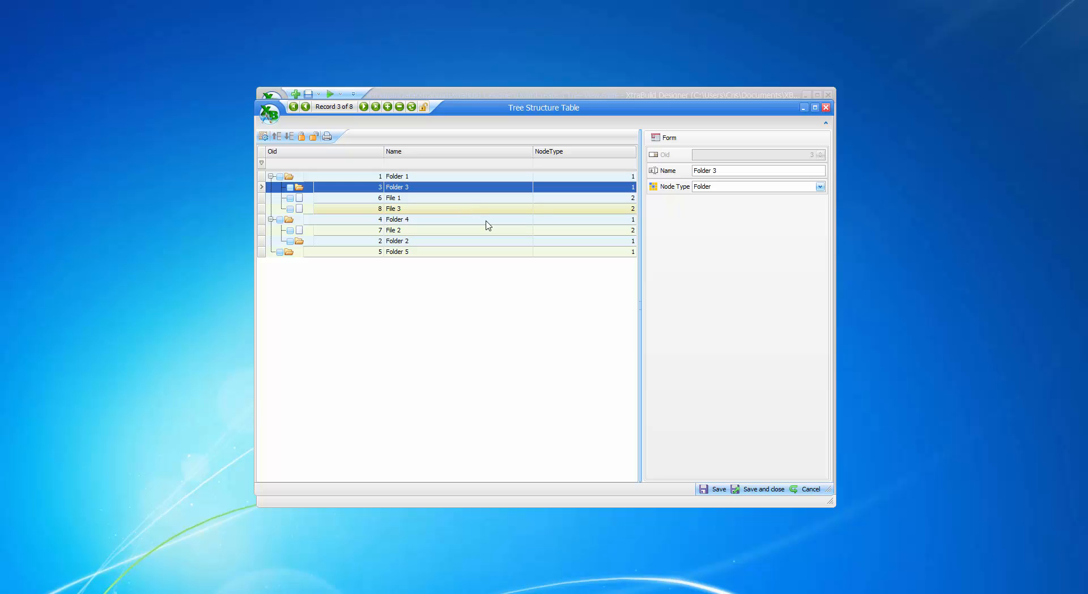
Step: Move File 1 into Folder 3, and save and close the Tree Structure Table view
{"action": "left_click", "coordinate": [716, 489]}
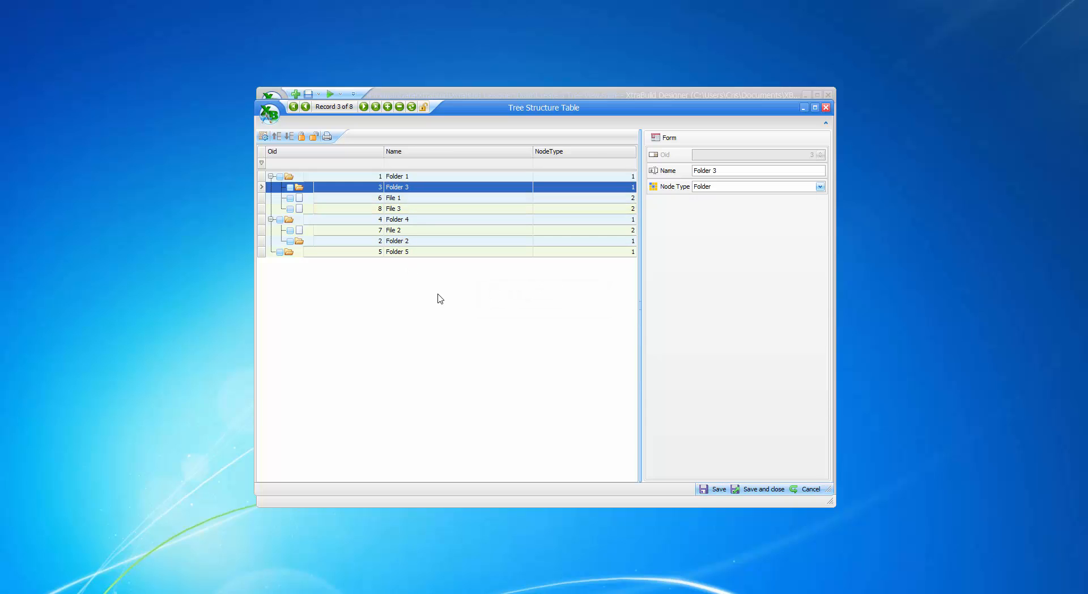
{"action": "left_click", "coordinate": [392, 200]}
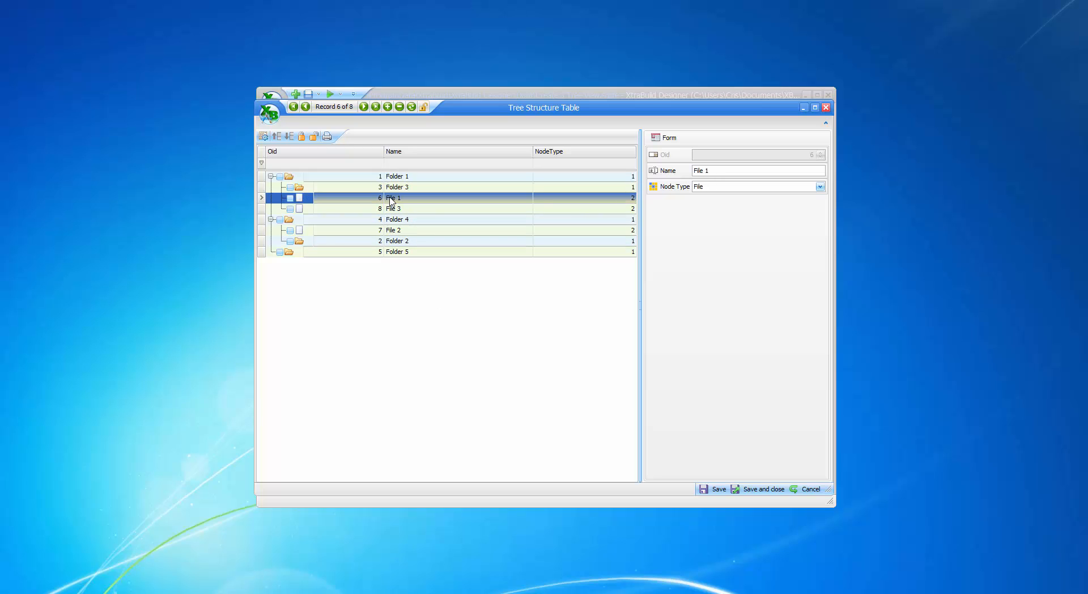
{"action": "left_click_drag", "start_coordinate": [392, 199], "coordinate": [426, 188]}
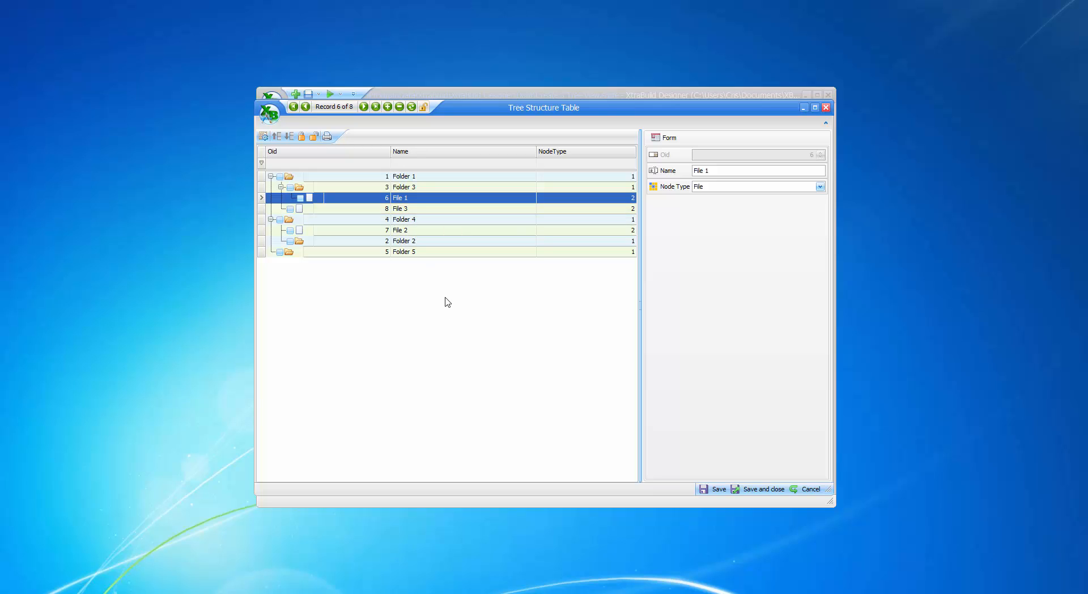
{"action": "left_click", "coordinate": [422, 178]}
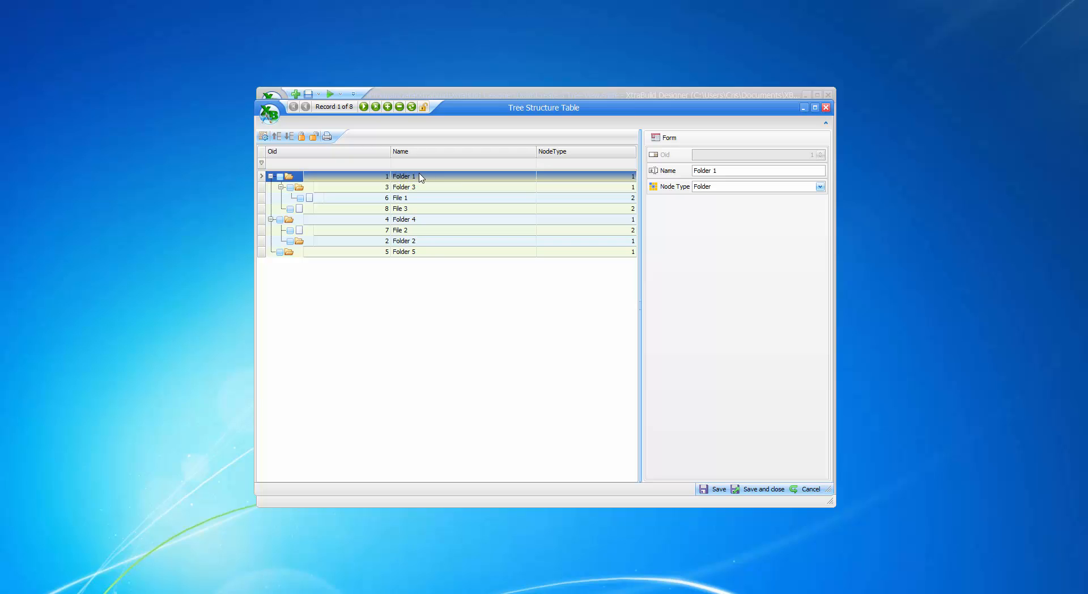
{"action": "left_click", "coordinate": [410, 191]}
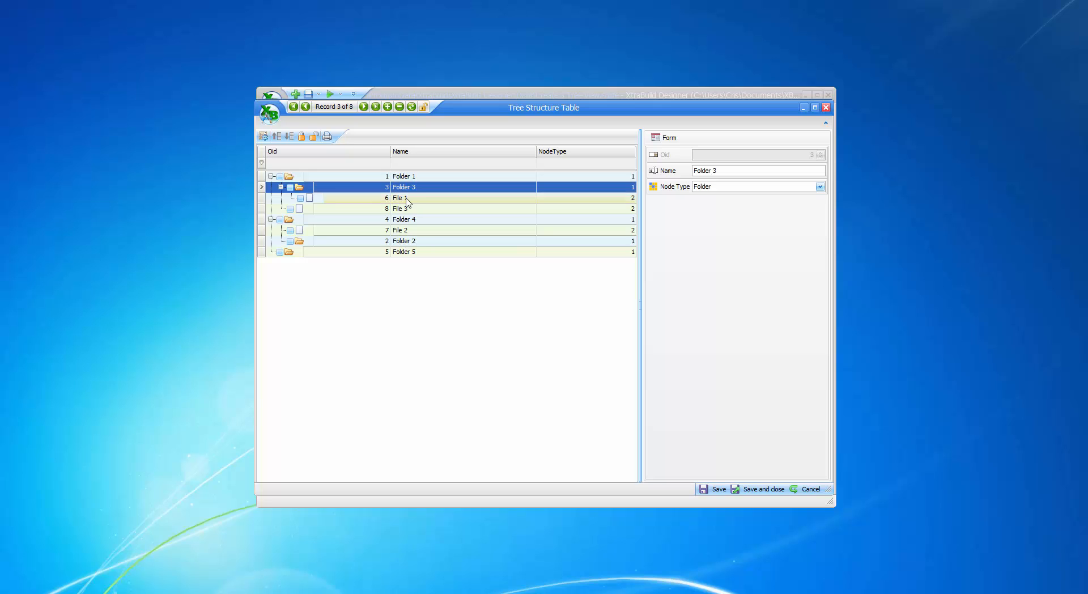
{"action": "left_click", "coordinate": [407, 199]}
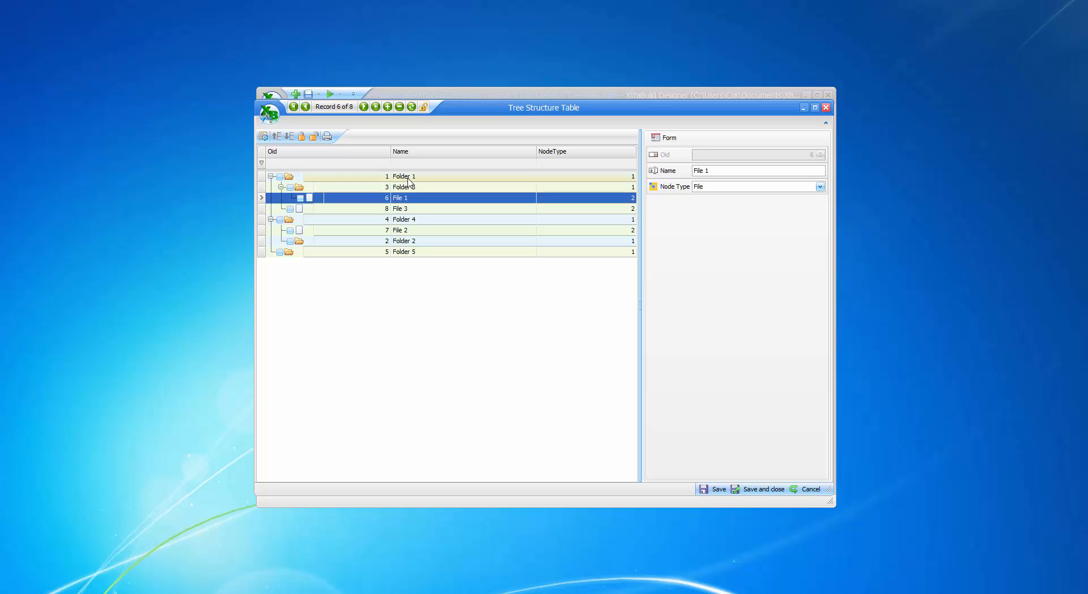
{"action": "left_click", "coordinate": [409, 178]}
{"action": "left_click", "coordinate": [409, 189]}
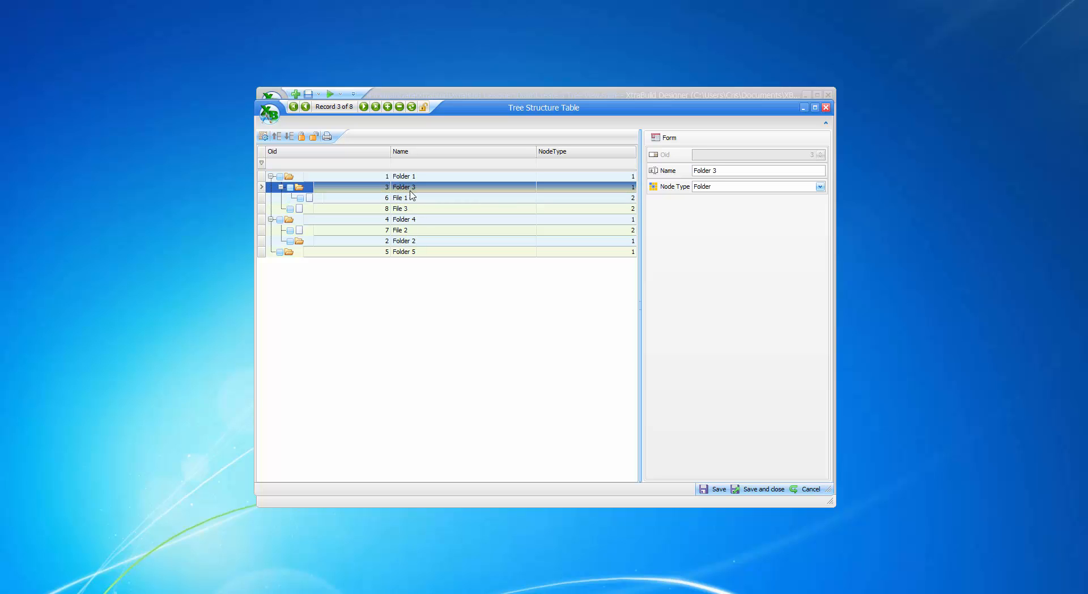
{"action": "left_click", "coordinate": [403, 200]}
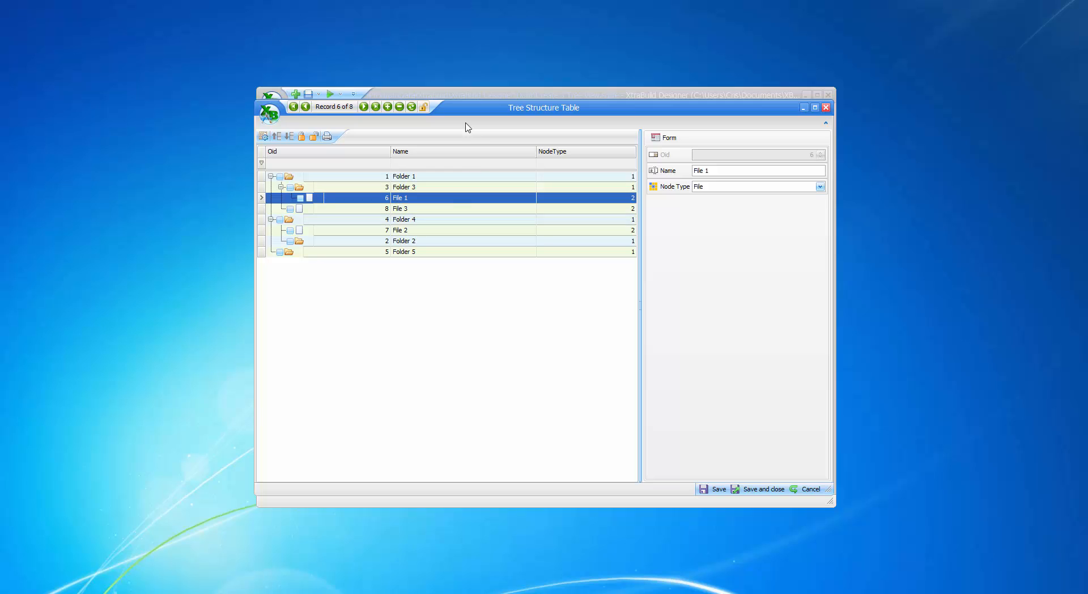
{"action": "left_click", "coordinate": [747, 491]}
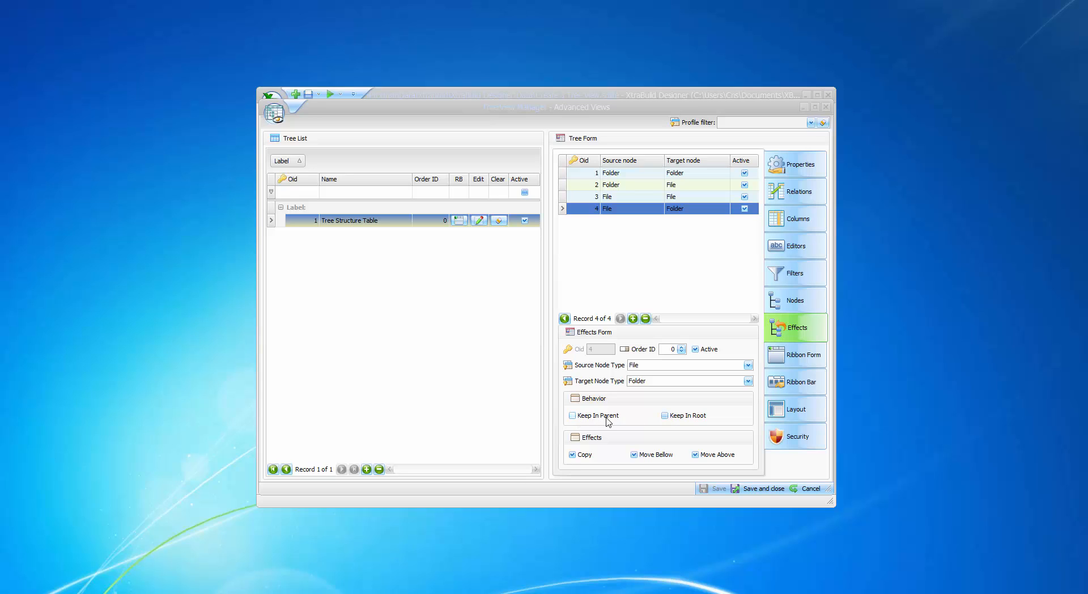
Step: Enable the Keep In Parent behavior for the File-to-Folder effect and save it
{"action": "left_click", "coordinate": [722, 423]}
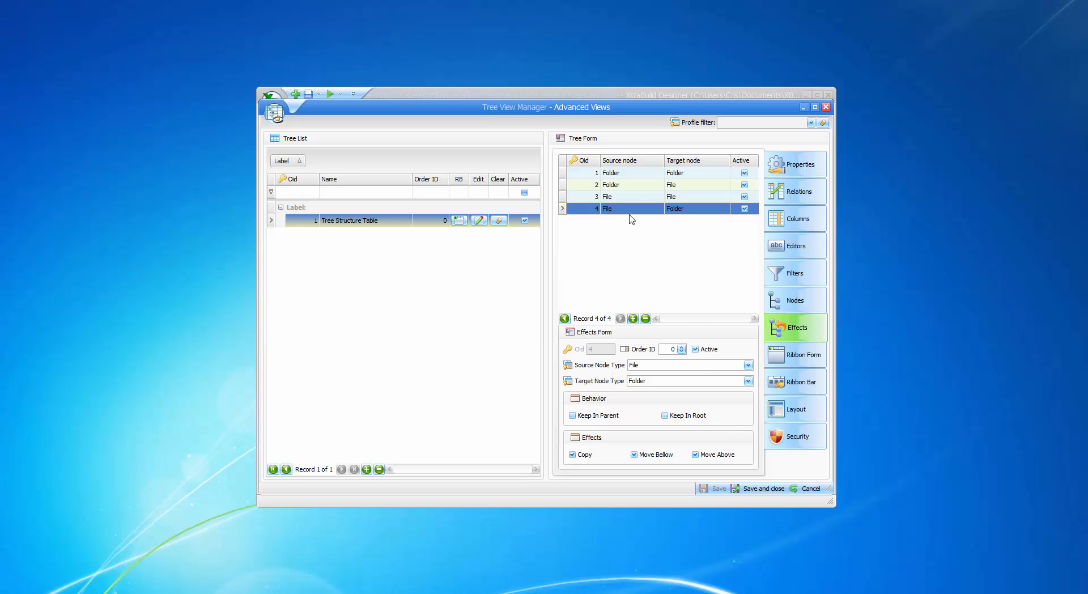
{"action": "left_click", "coordinate": [649, 211]}
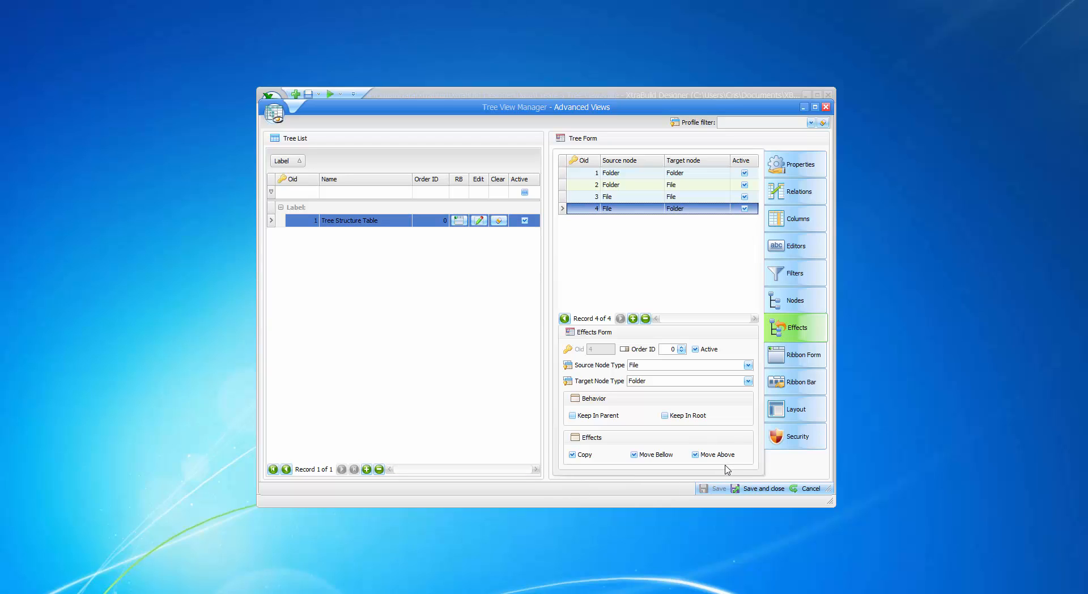
{"action": "left_click", "coordinate": [572, 416]}
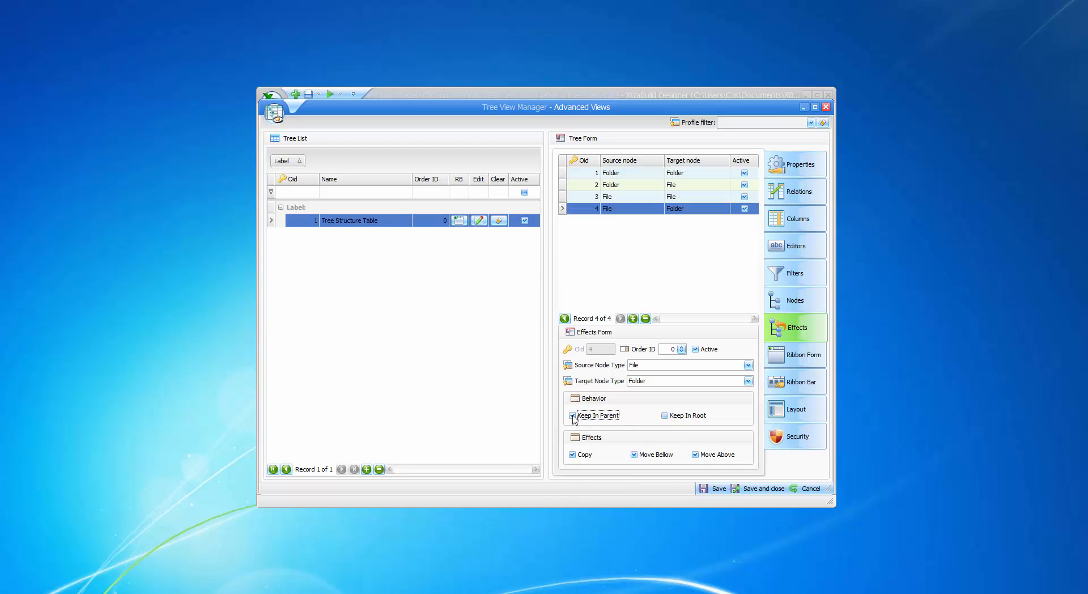
{"action": "left_click", "coordinate": [708, 490]}
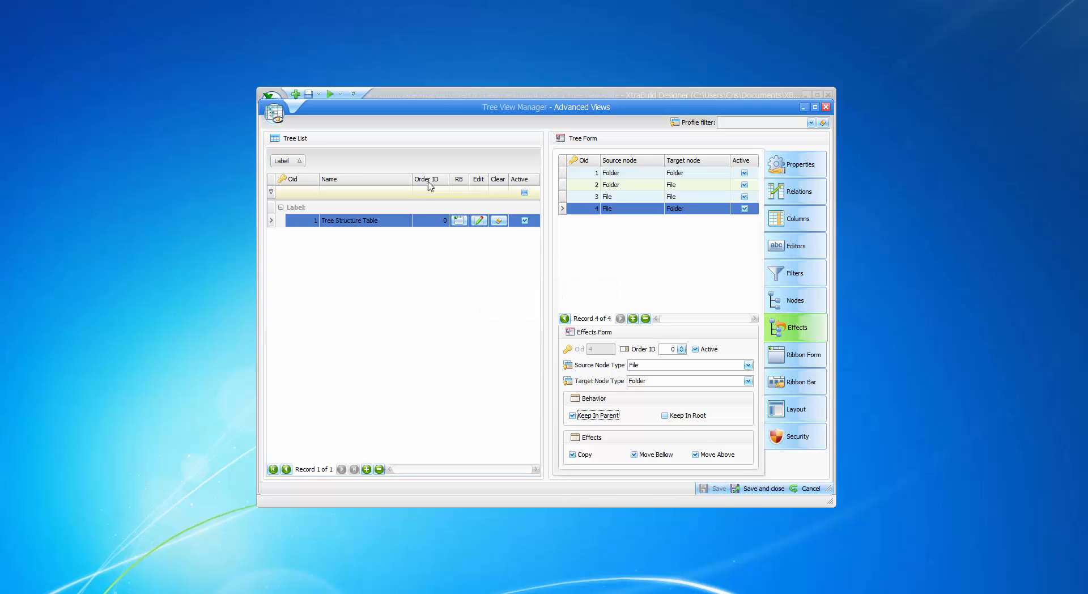
Step: Open the tree view and try to move File 1 out of Folder 3, and save and close the view
{"action": "left_click", "coordinate": [478, 221]}
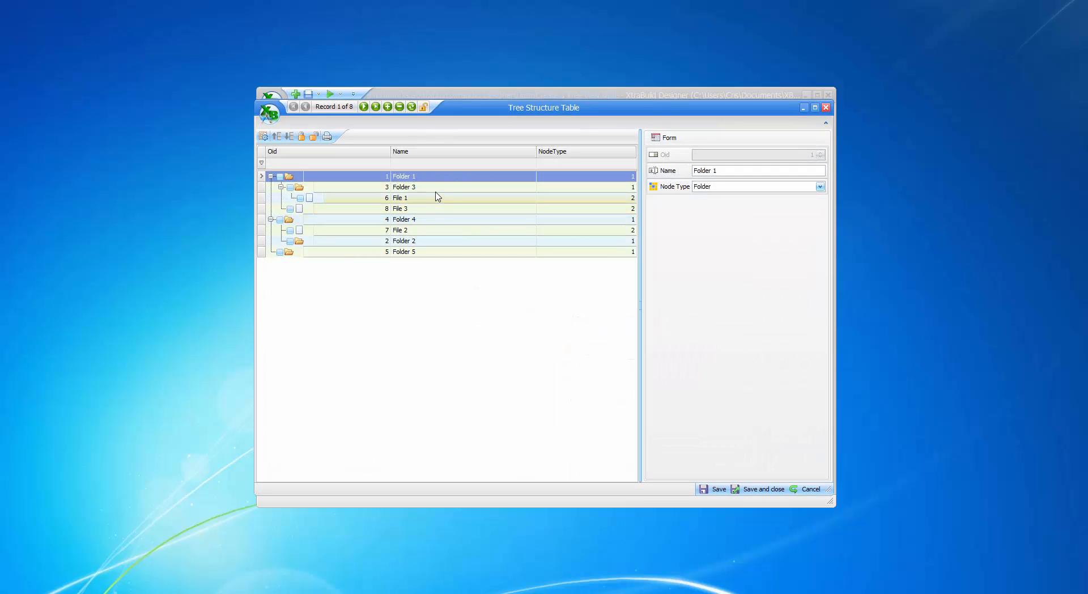
{"action": "left_click", "coordinate": [407, 202]}
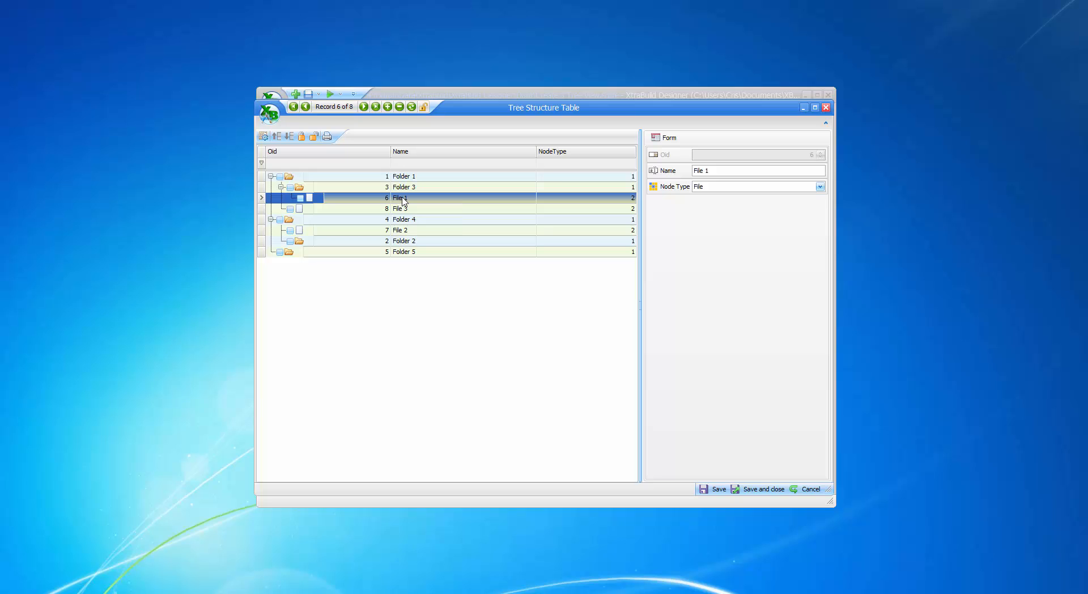
{"action": "mouse_move", "coordinate": [404, 200]}
{"action": "left_mouse_down"}
{"action": "mouse_move", "coordinate": [412, 256]}
{"action": "mouse_move", "coordinate": [415, 232]}
{"action": "mouse_move", "coordinate": [416, 259]}
{"action": "mouse_move", "coordinate": [414, 223]}
{"action": "mouse_move", "coordinate": [408, 270]}
{"action": "mouse_move", "coordinate": [408, 213]}
{"action": "left_mouse_up"}
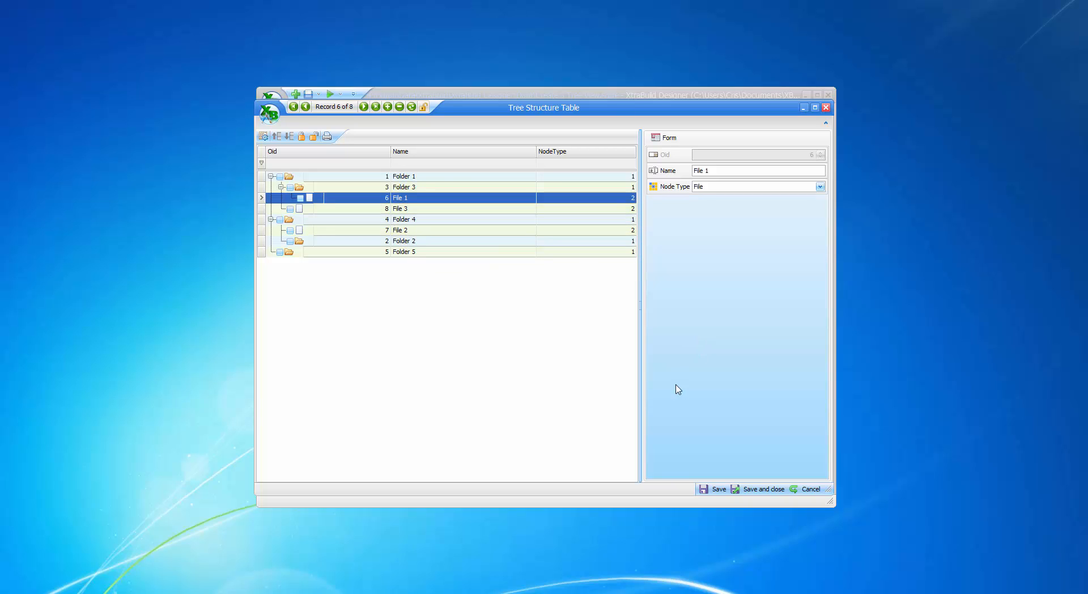
{"action": "left_click", "coordinate": [716, 490]}
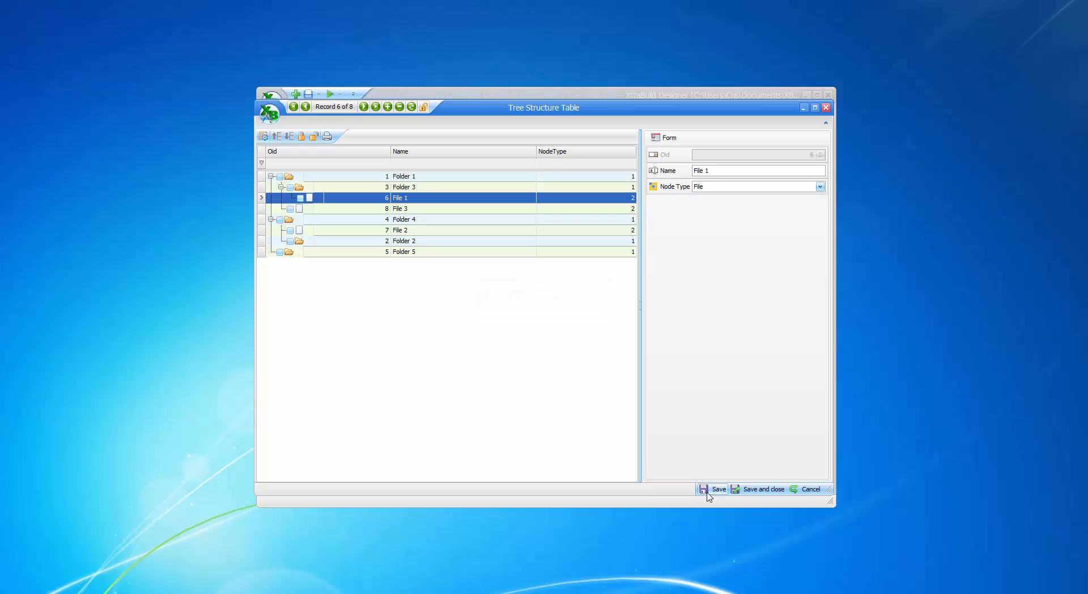
{"action": "left_click", "coordinate": [756, 489]}
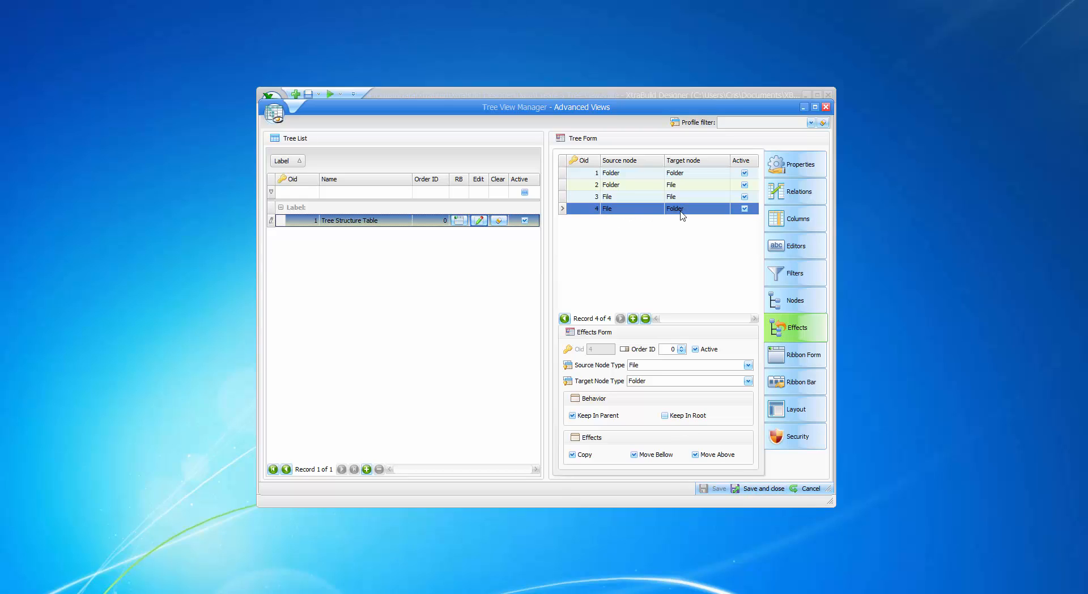
Step: Enable Keep In Root and disable Keep In Parent for the File-to-Folder effect, and save it
{"action": "left_click", "coordinate": [665, 416]}
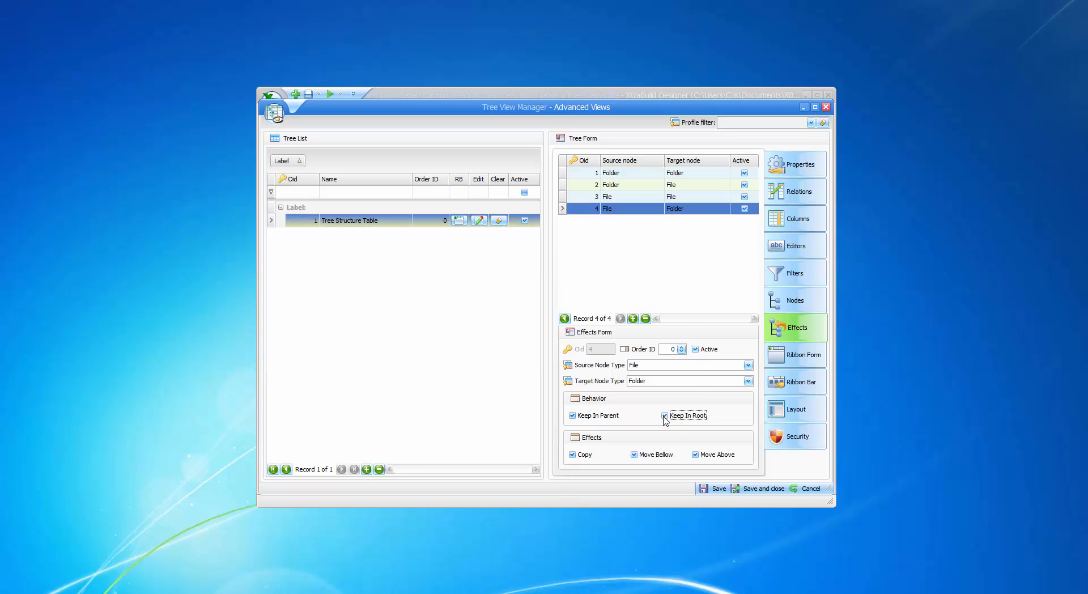
{"action": "left_click", "coordinate": [573, 416]}
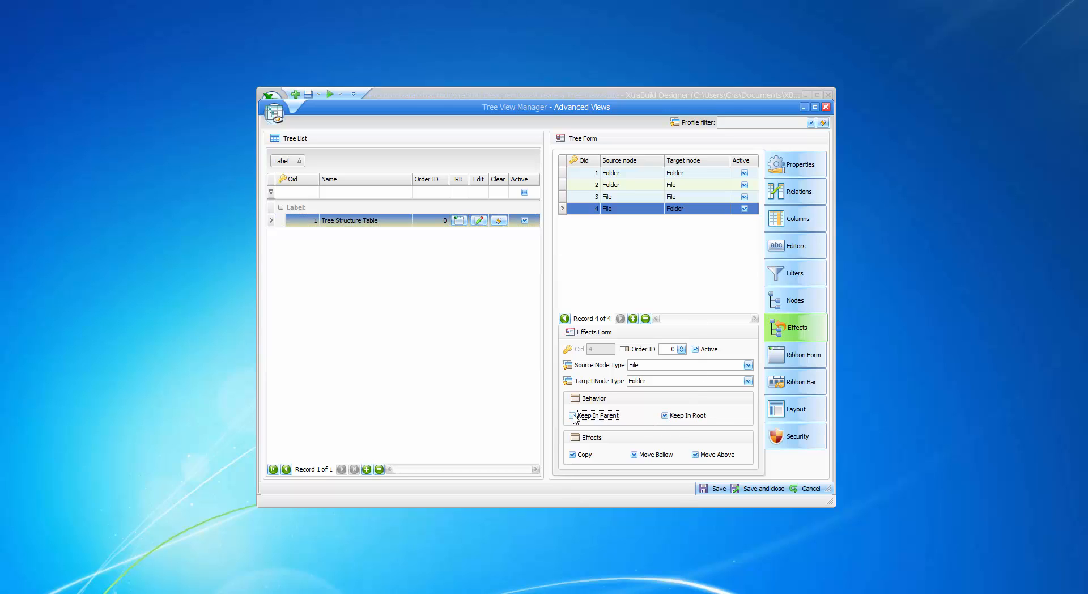
{"action": "left_click", "coordinate": [715, 489]}
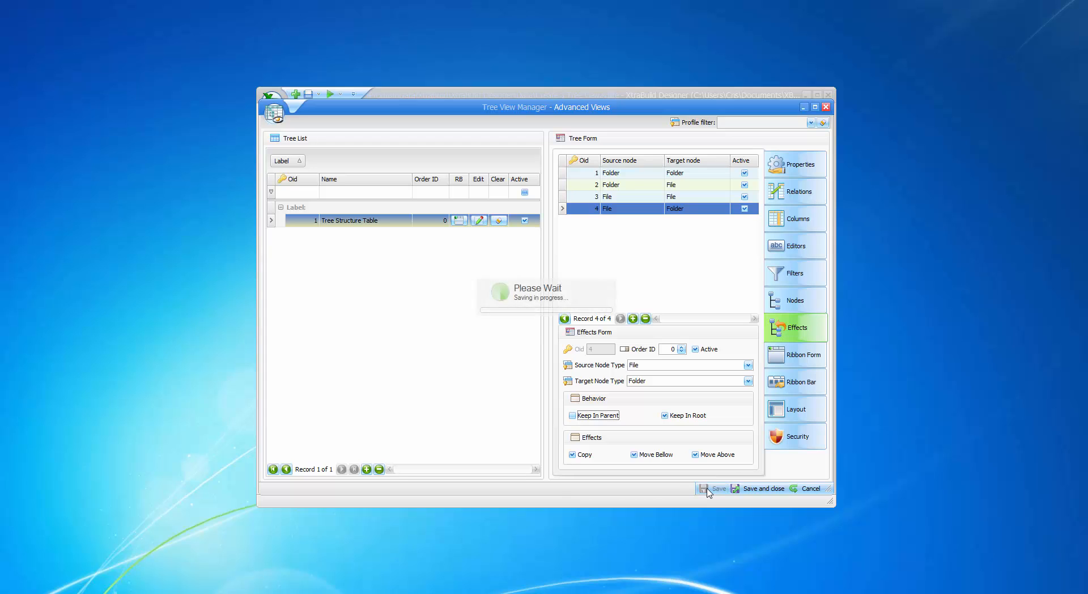
Step: Open the tree view and test moving File 1 to Folder 1 and Folder 5, and save and close the view
{"action": "left_click", "coordinate": [481, 223]}
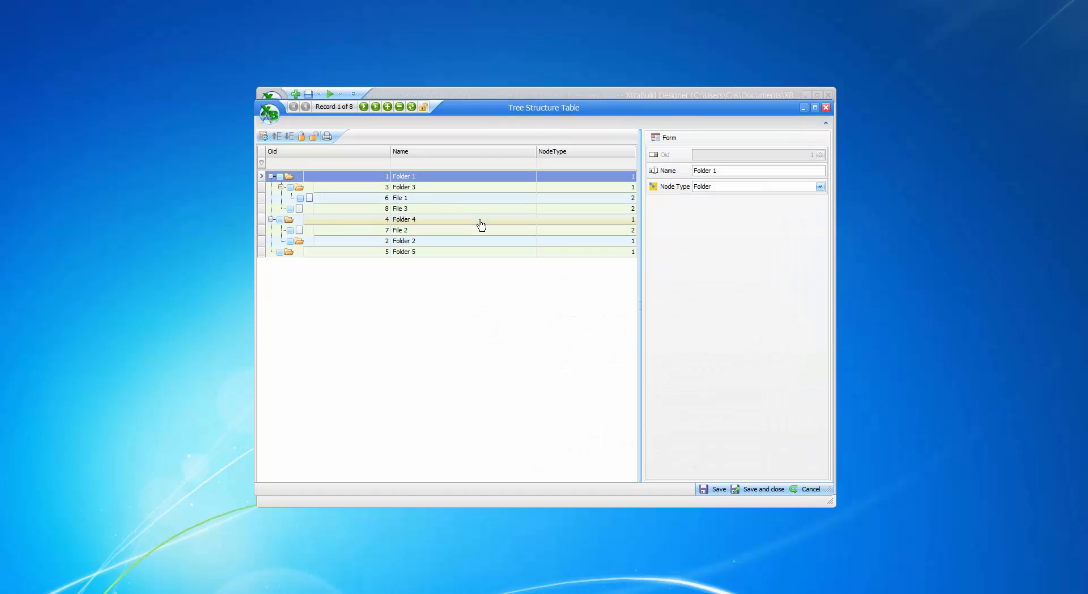
{"action": "left_click", "coordinate": [429, 199]}
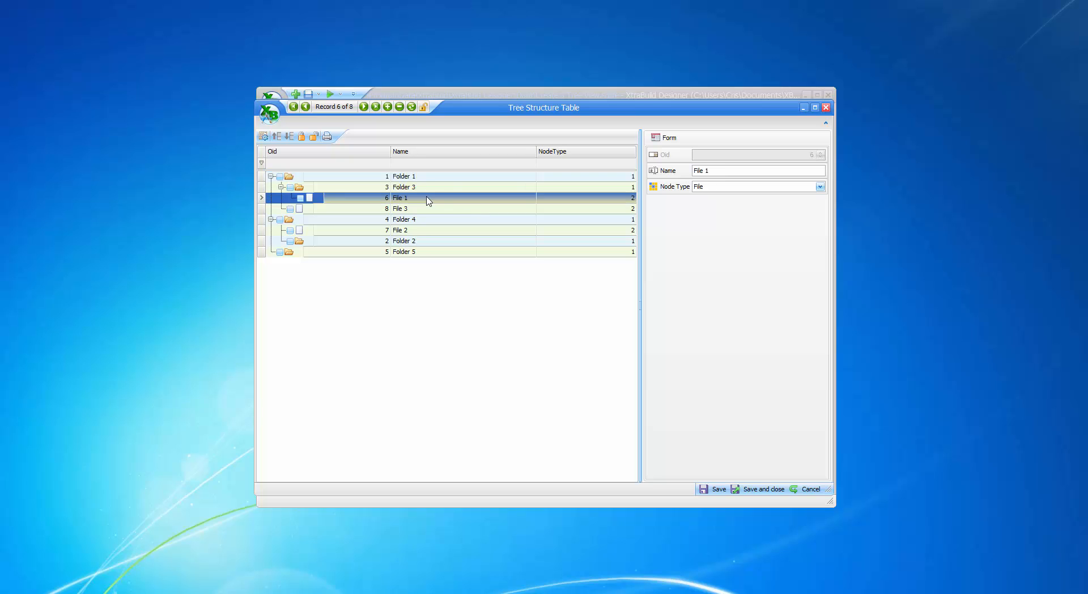
{"action": "left_click_drag", "start_coordinate": [429, 200], "coordinate": [433, 179]}
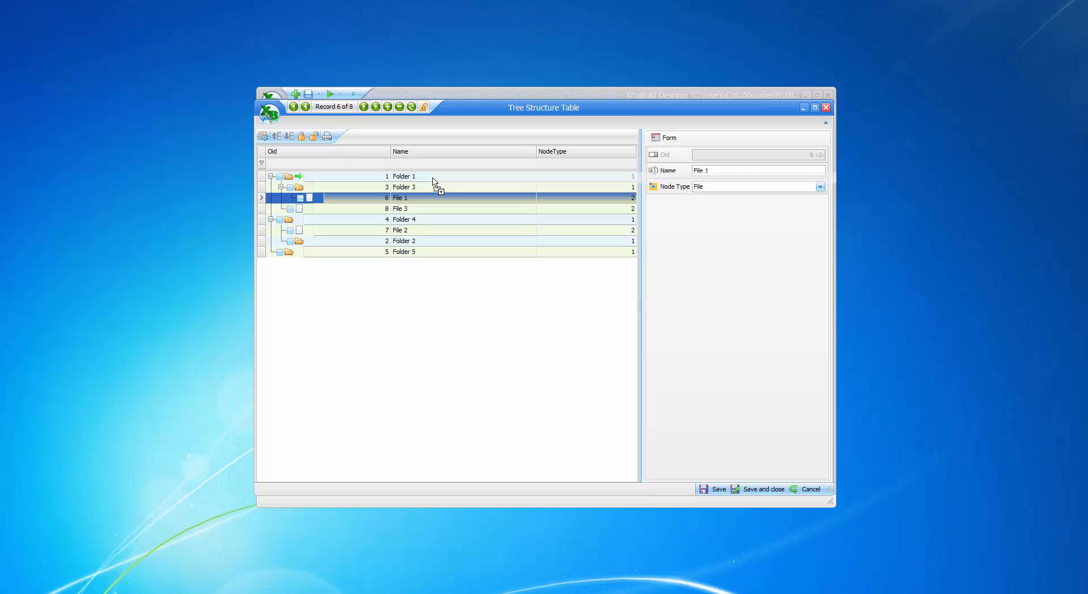
{"action": "left_click_drag", "start_coordinate": [433, 181], "coordinate": [422, 255]}
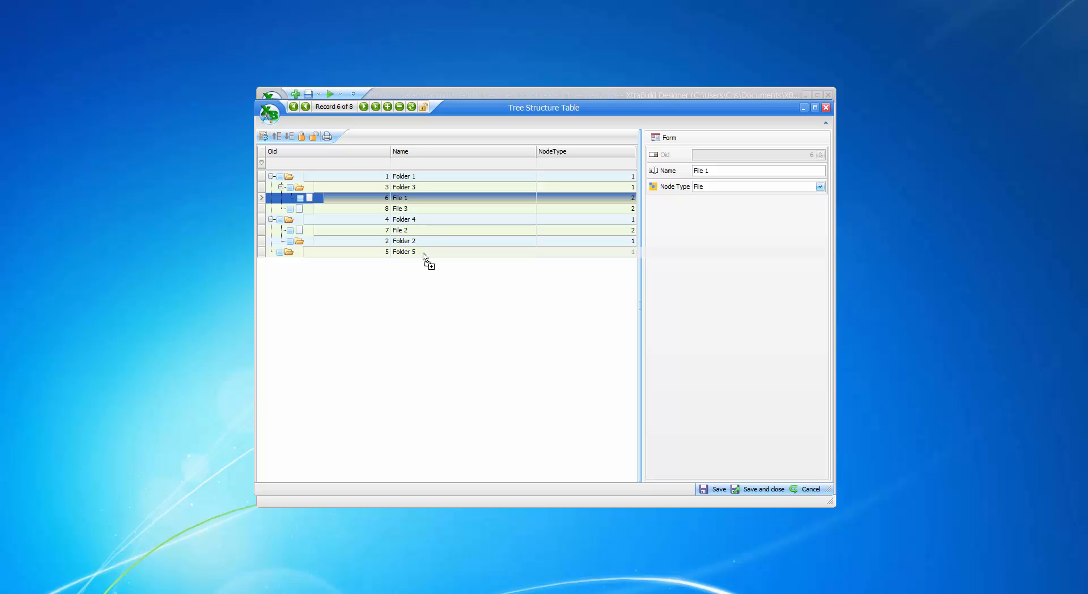
{"action": "left_click_drag", "start_coordinate": [423, 255], "coordinate": [425, 257]}
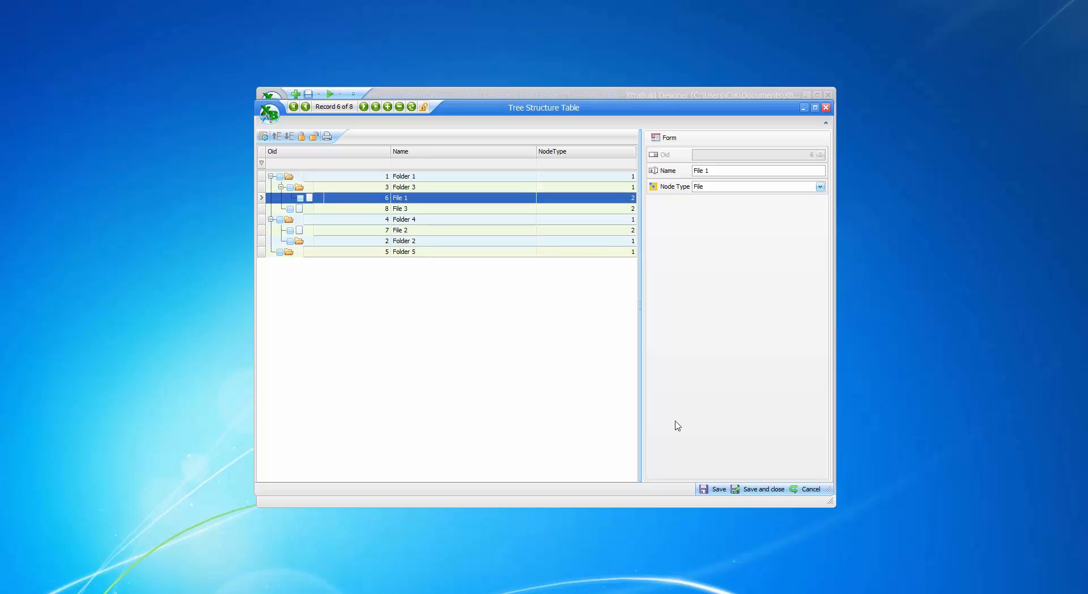
{"action": "left_click", "coordinate": [753, 491]}
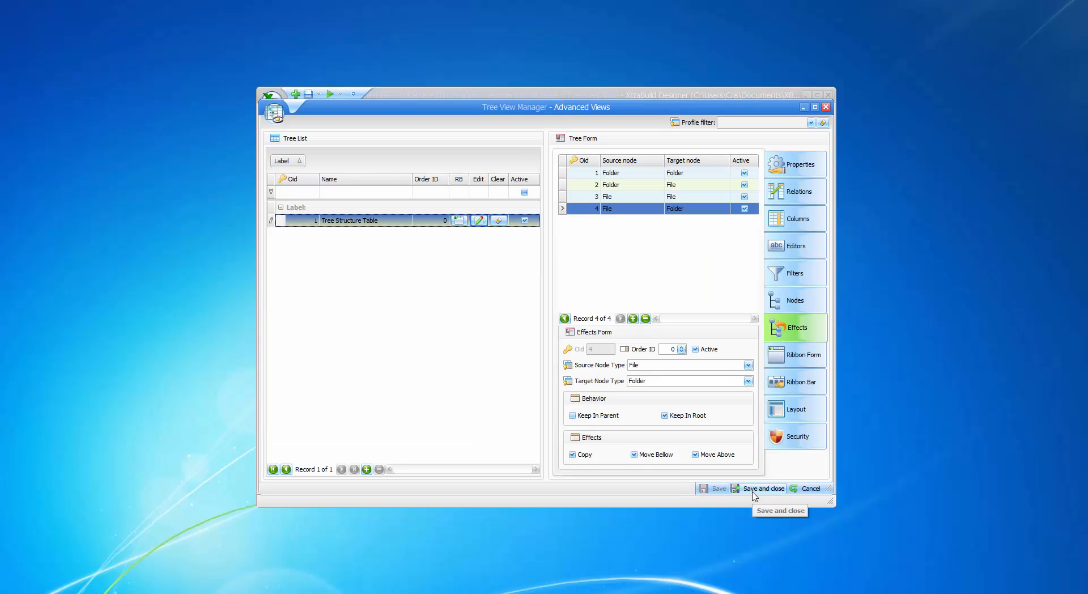